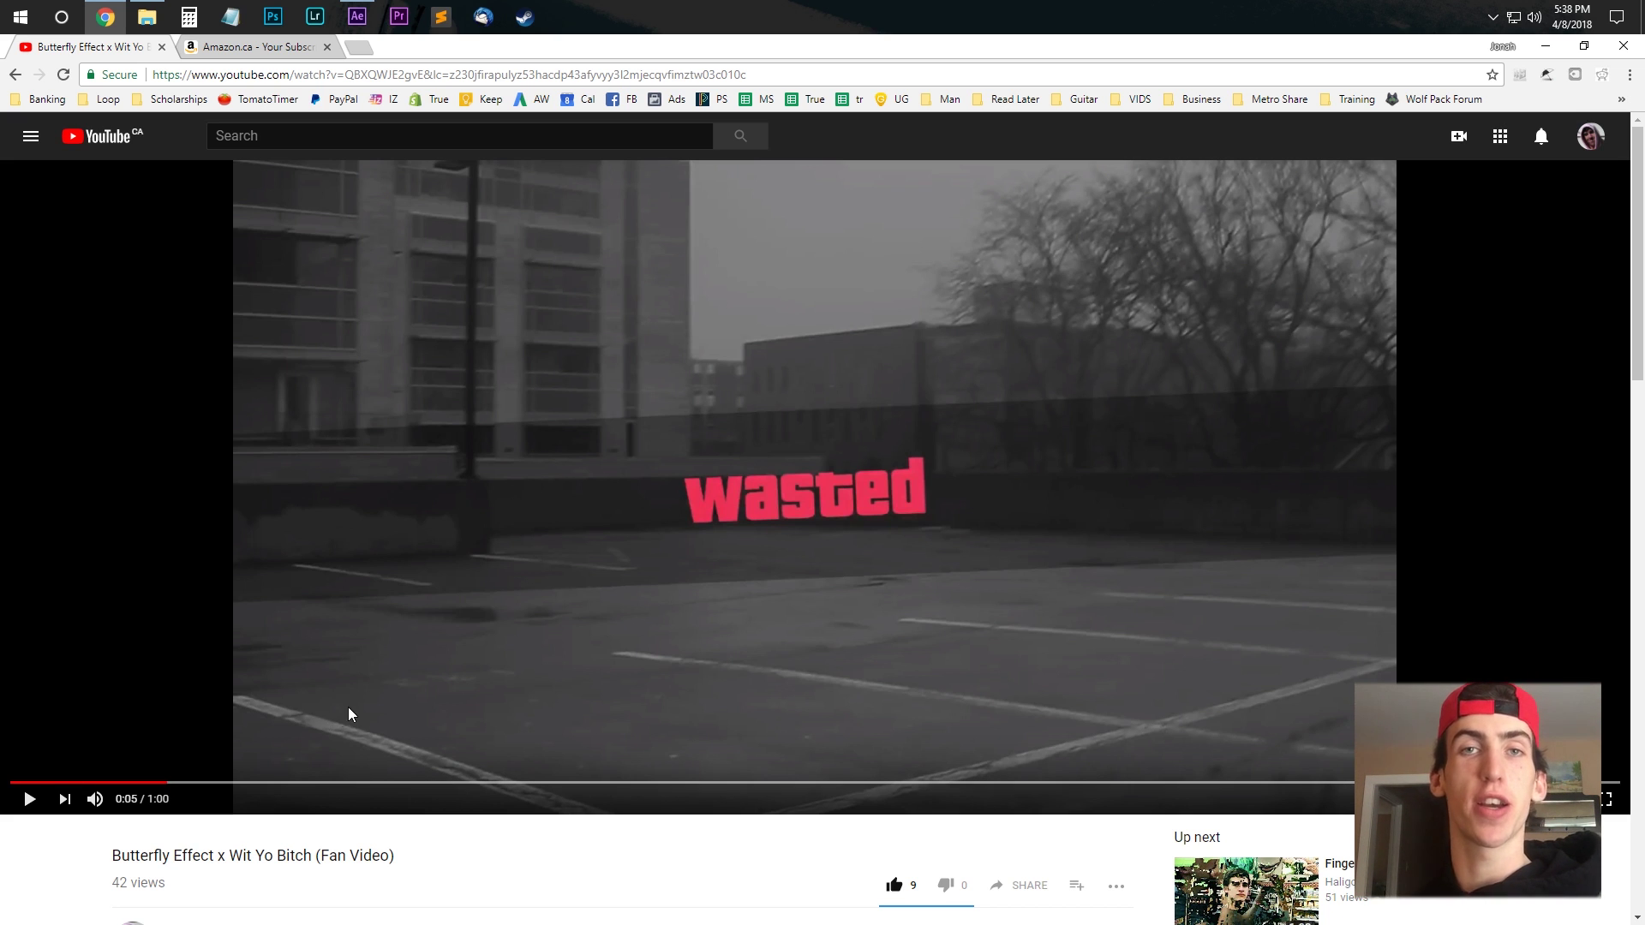
# Play the fan video around 0:08 and 0:45 to examine the jacket color change effect, then pause it.
pyautogui.click(326, 730)
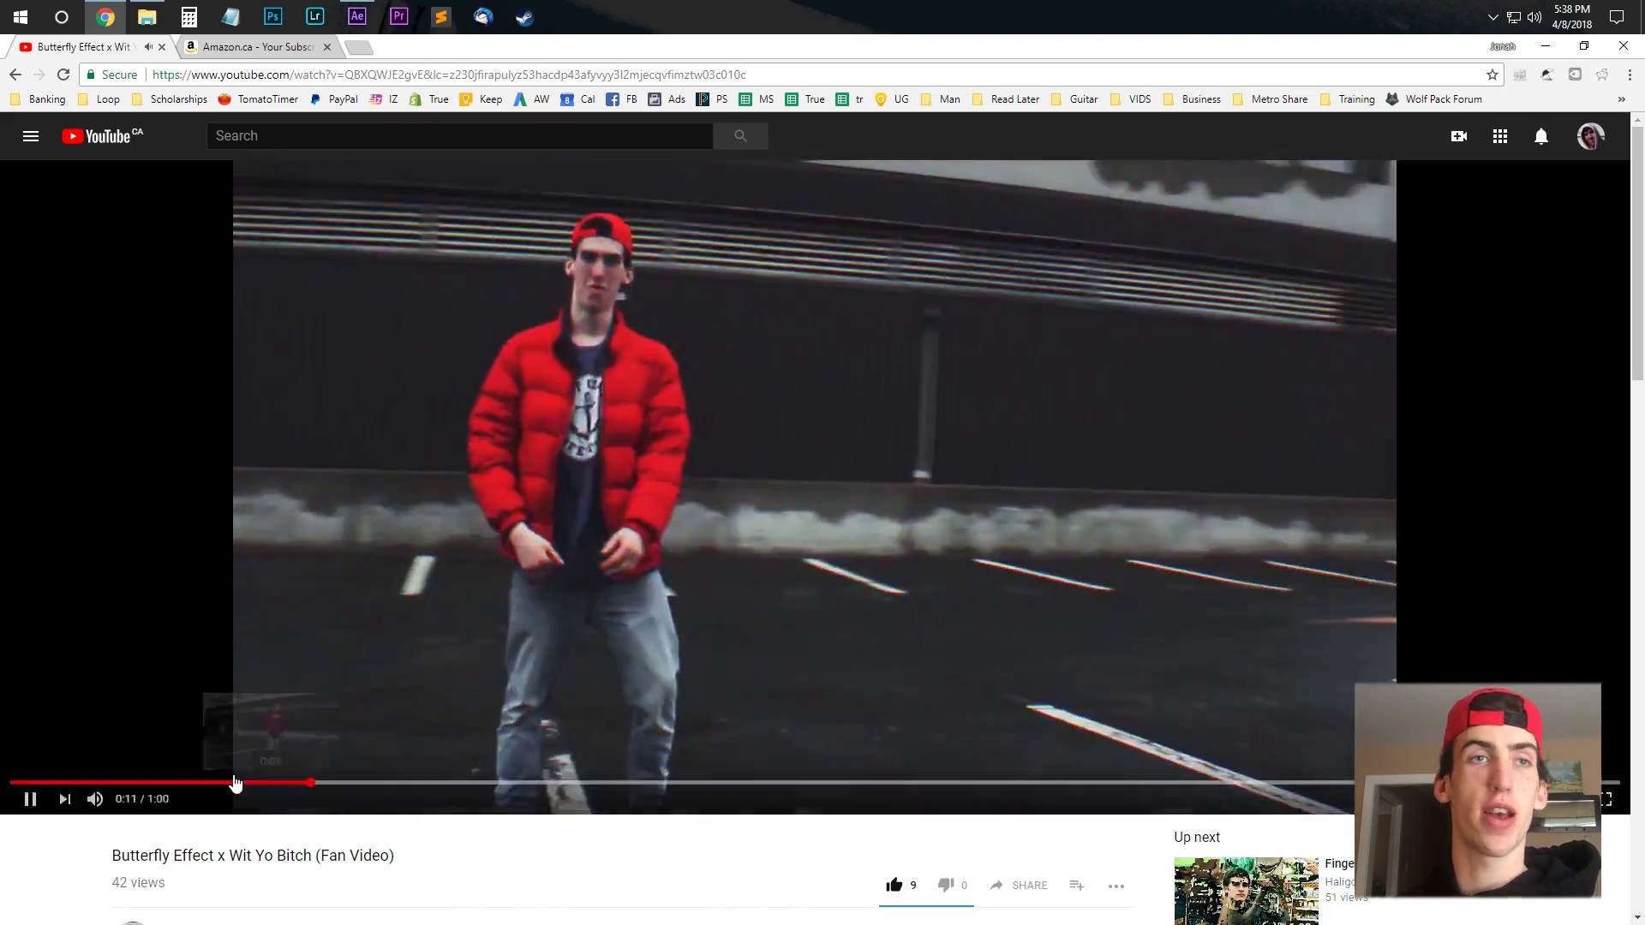
pyautogui.click(236, 784)
pyautogui.click(1103, 554)
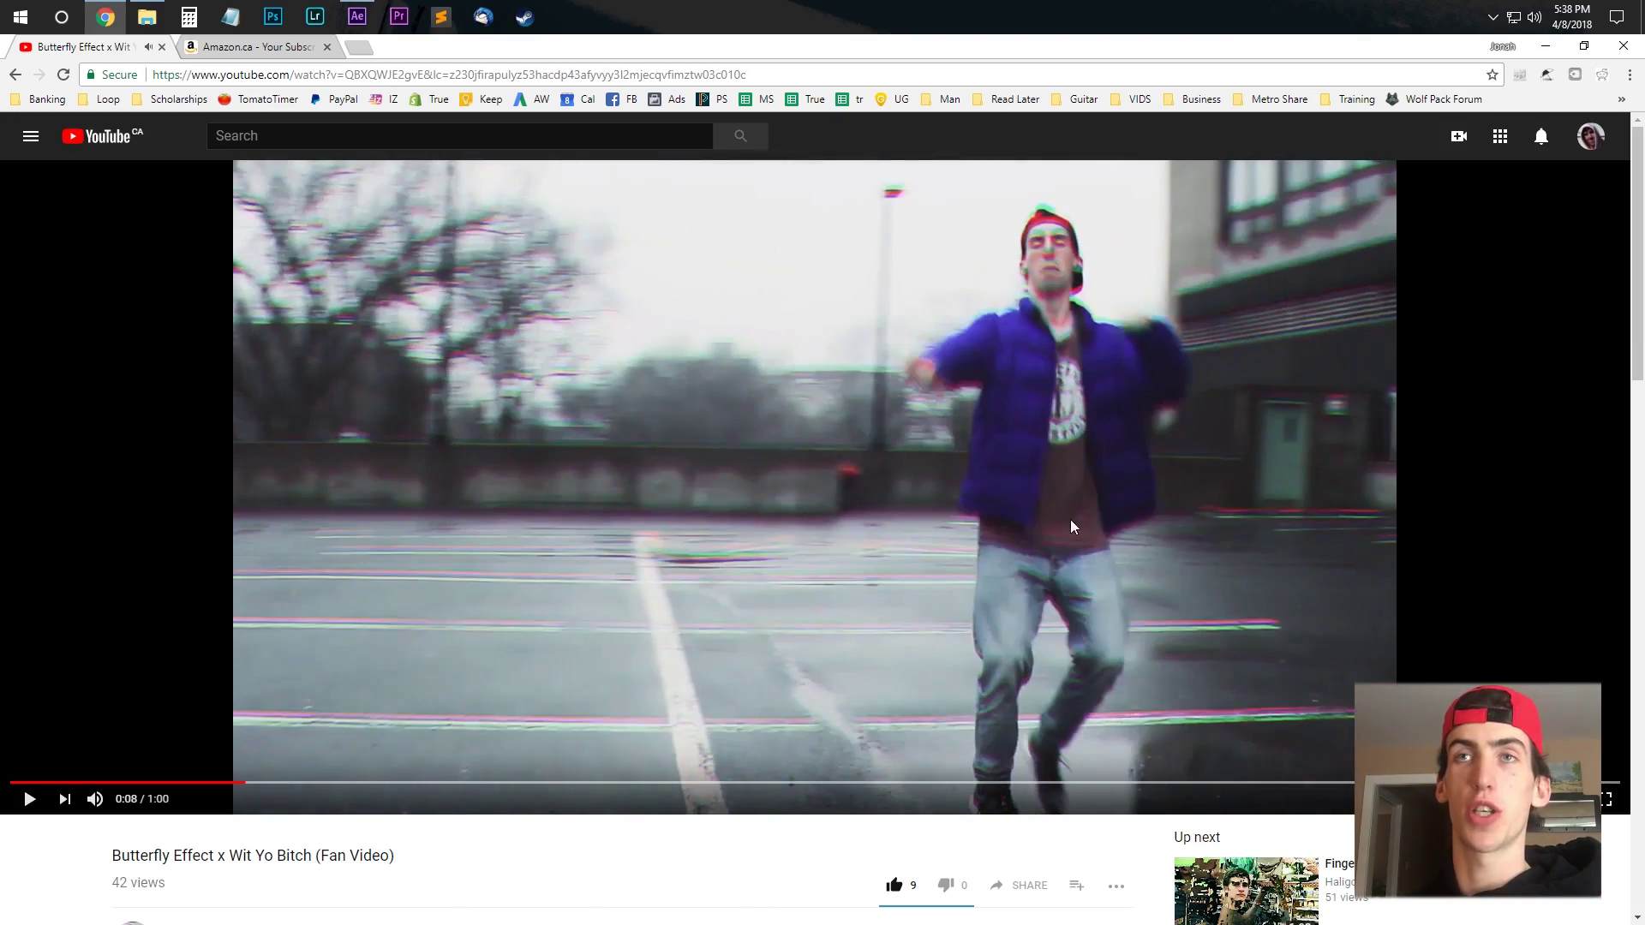
pyautogui.click(1058, 493)
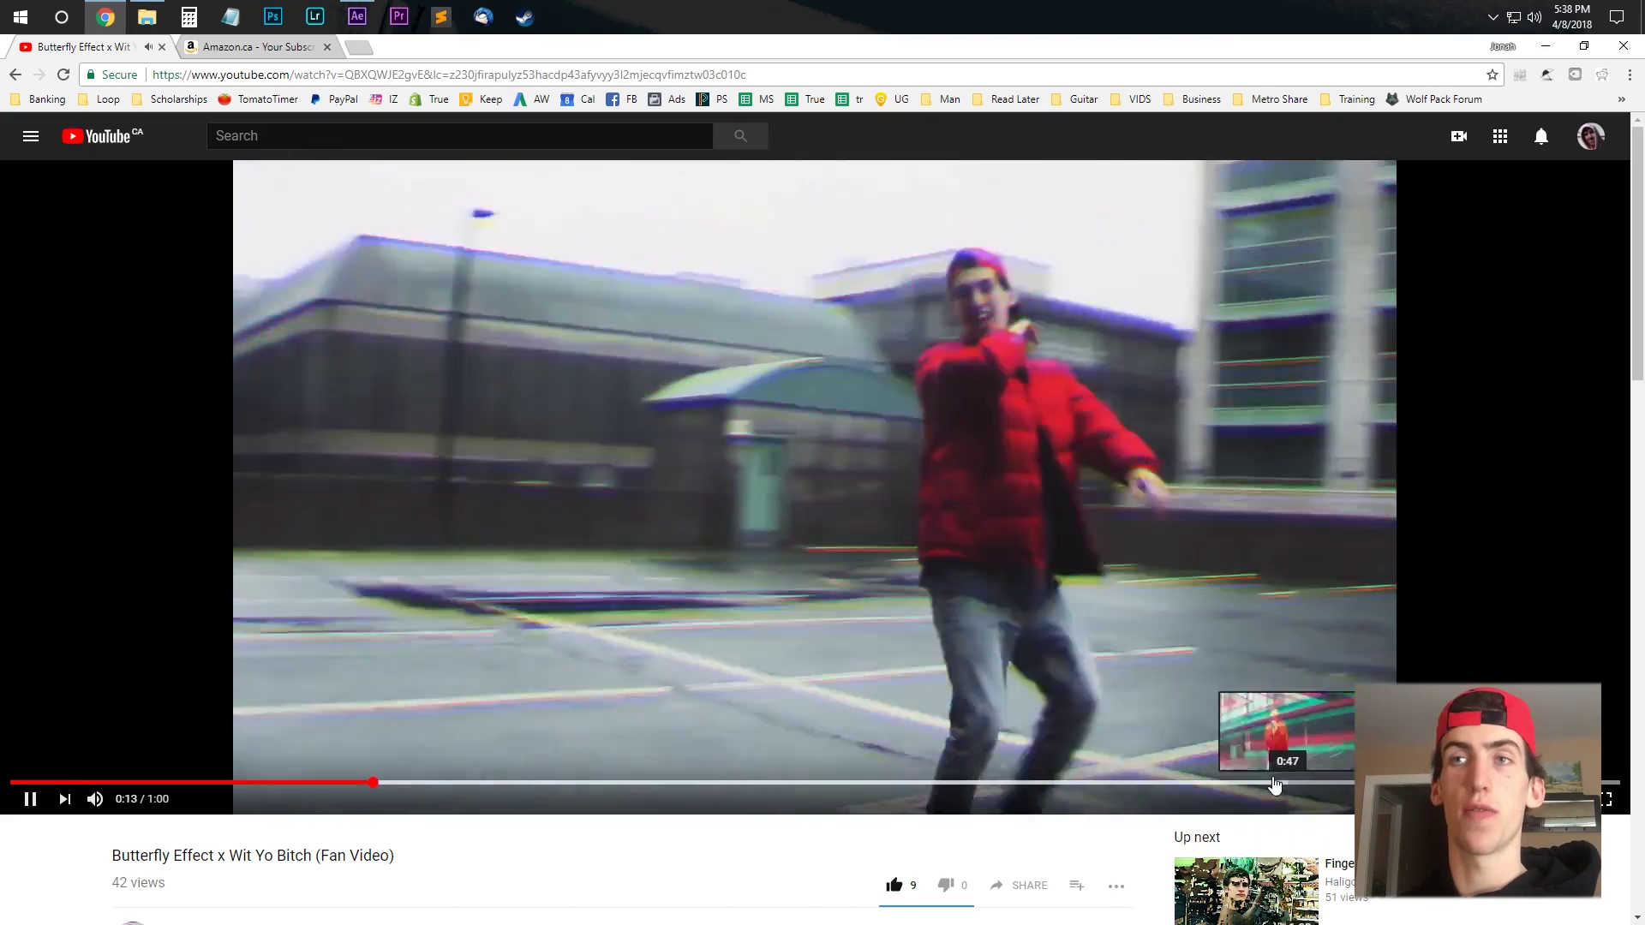
pyautogui.click(1233, 784)
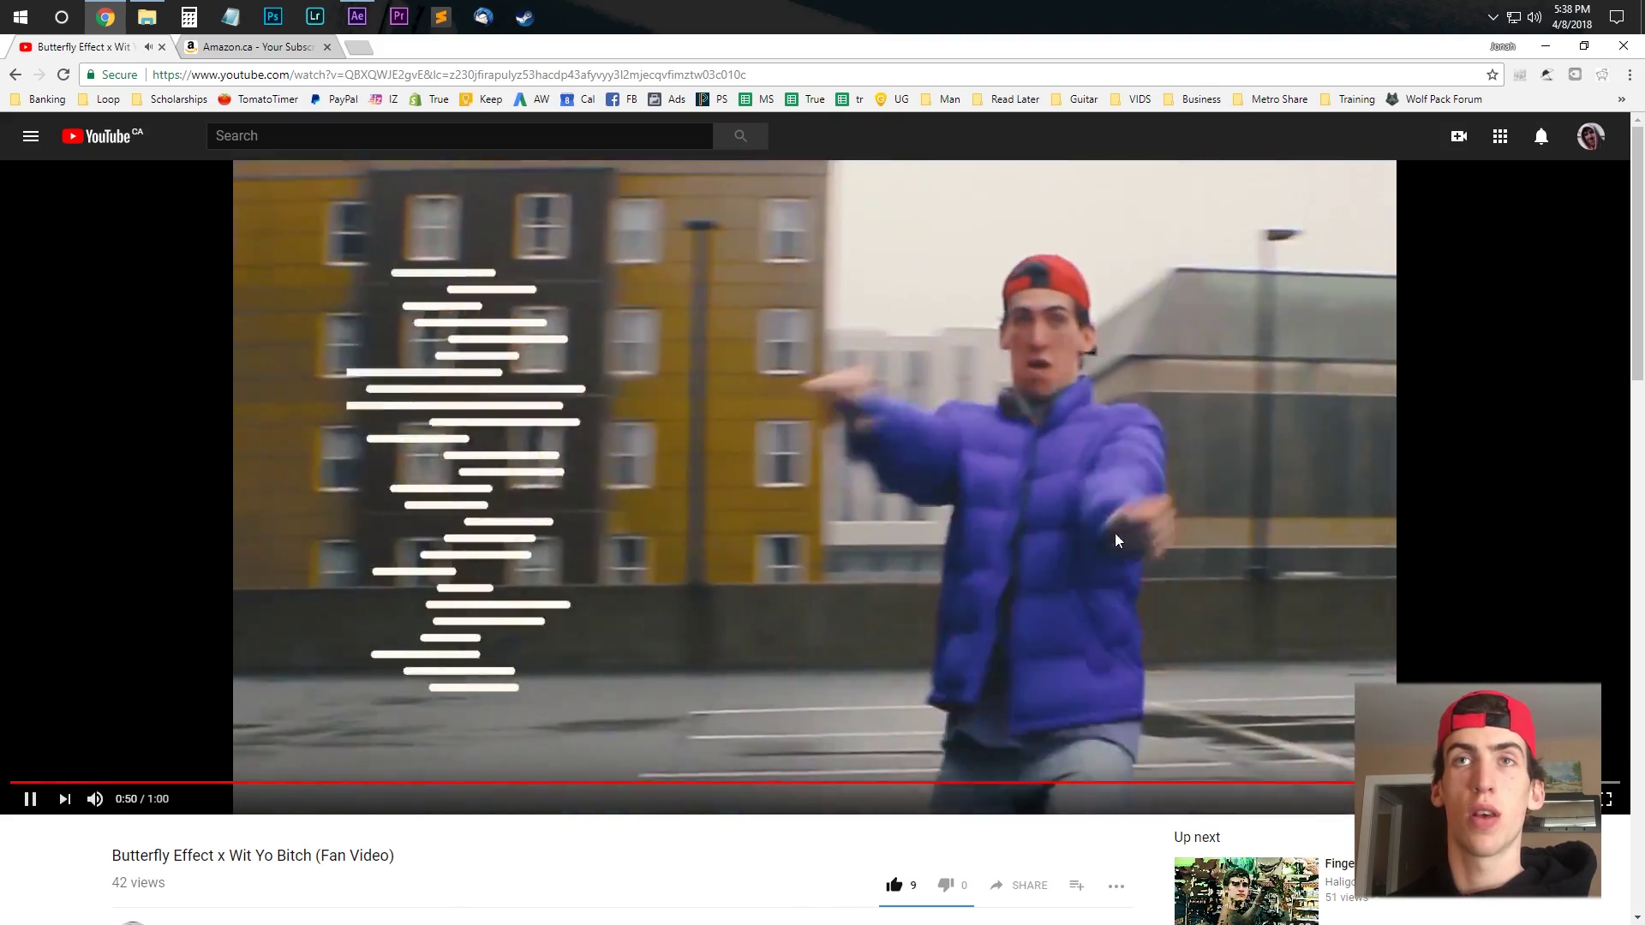
pyautogui.click(1114, 533)
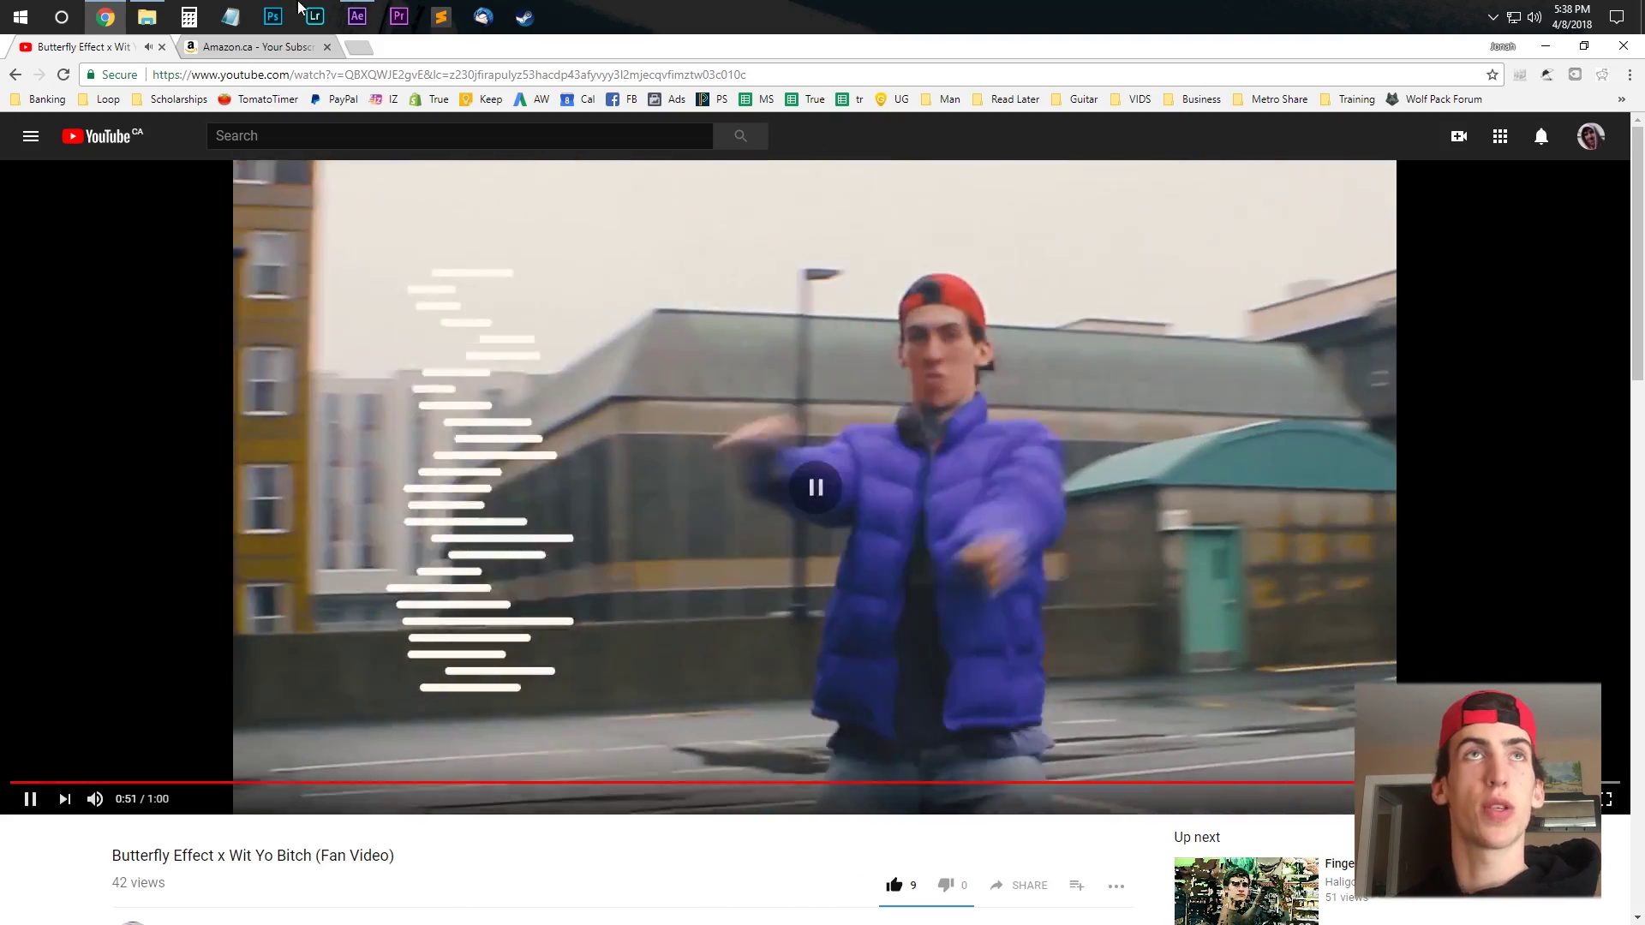
# Switch to After Effects and hide the jacket color layer to compare the footage around 0:00:27:13 with its original colors.
pyautogui.click(358, 15)
pyautogui.moveTo(911, 677); pyautogui.dragTo(884, 677)
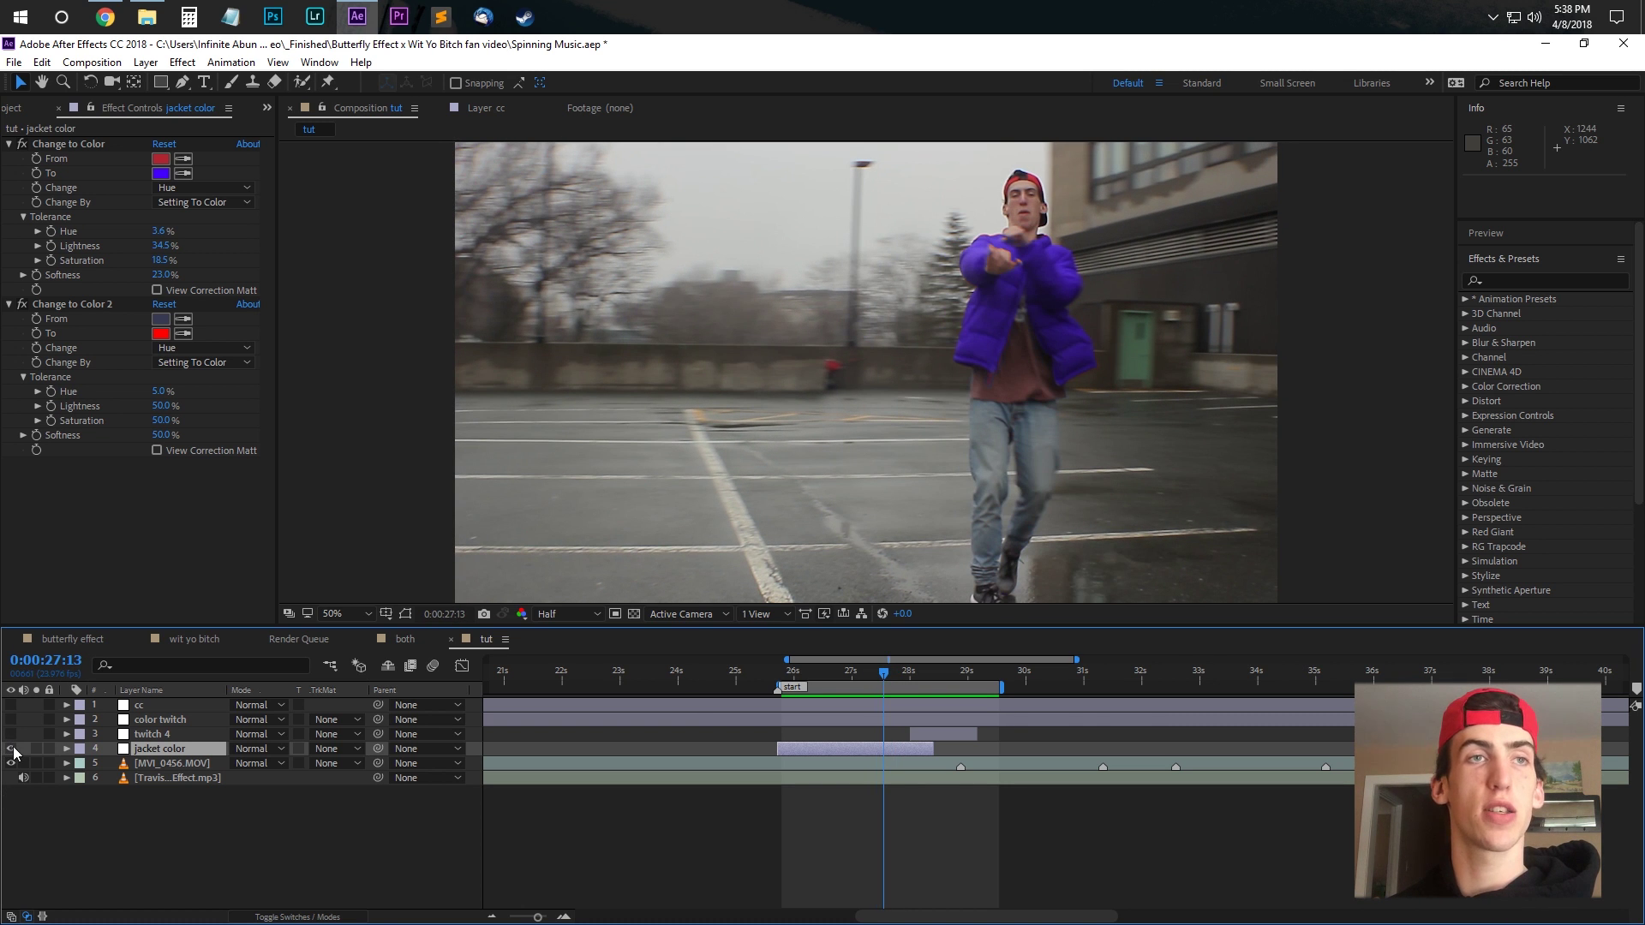
pyautogui.click(11, 749)
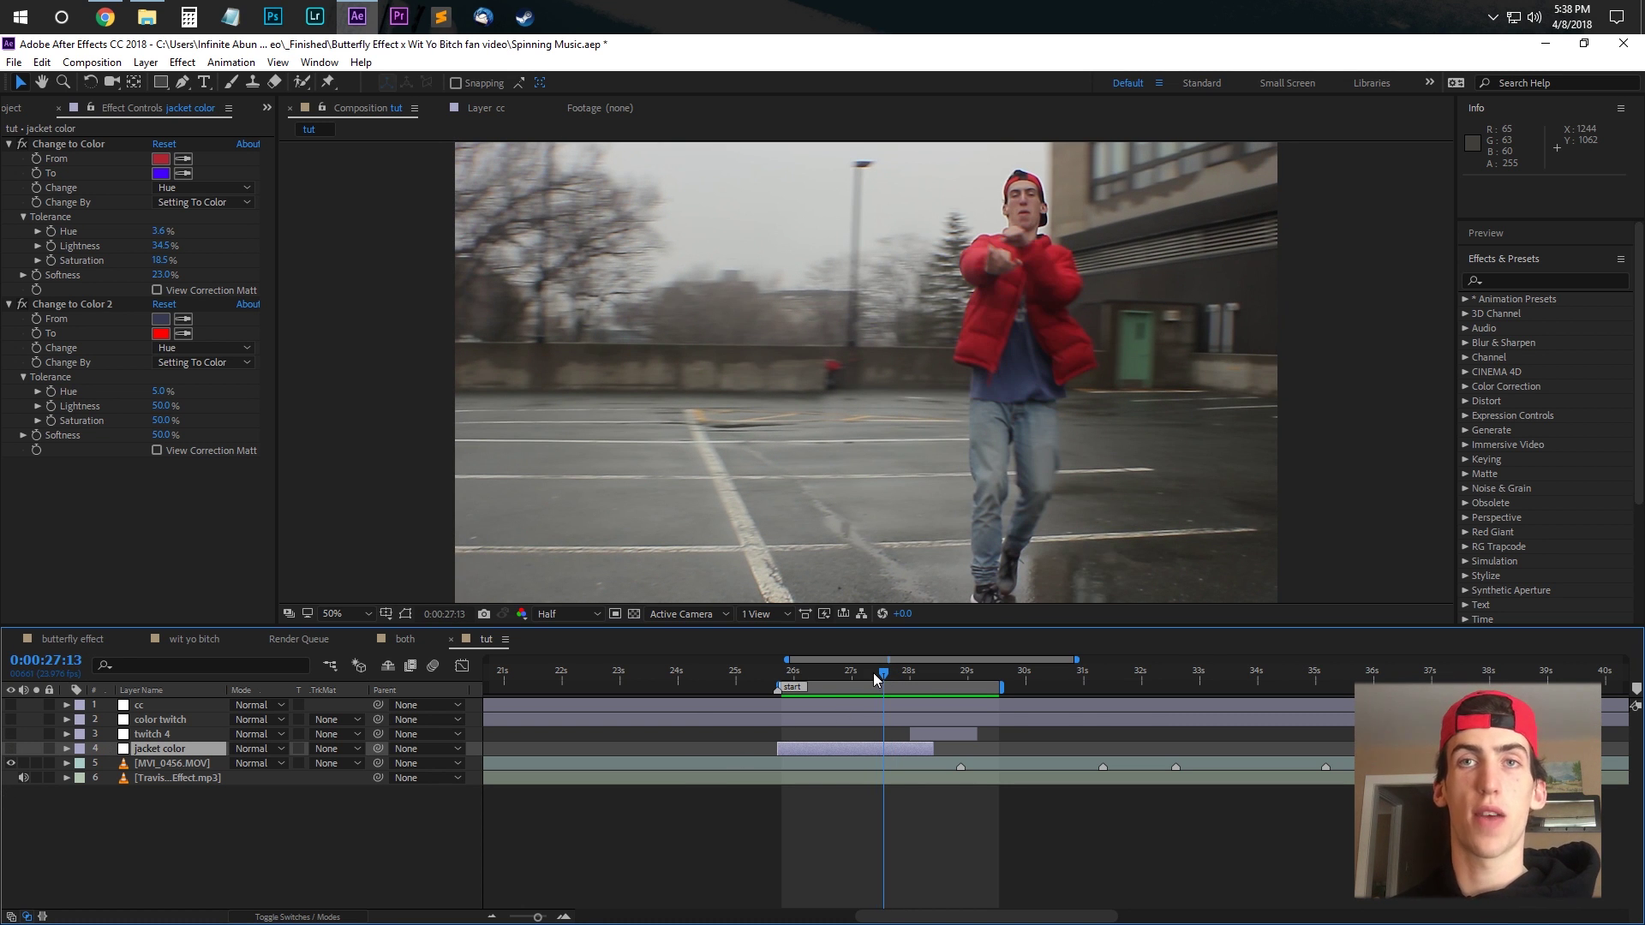
pyautogui.moveTo(872, 671)
pyautogui.mouseDown()
pyautogui.moveTo(832, 676)
pyautogui.moveTo(930, 679)
pyautogui.moveTo(858, 679)
pyautogui.mouseUp()
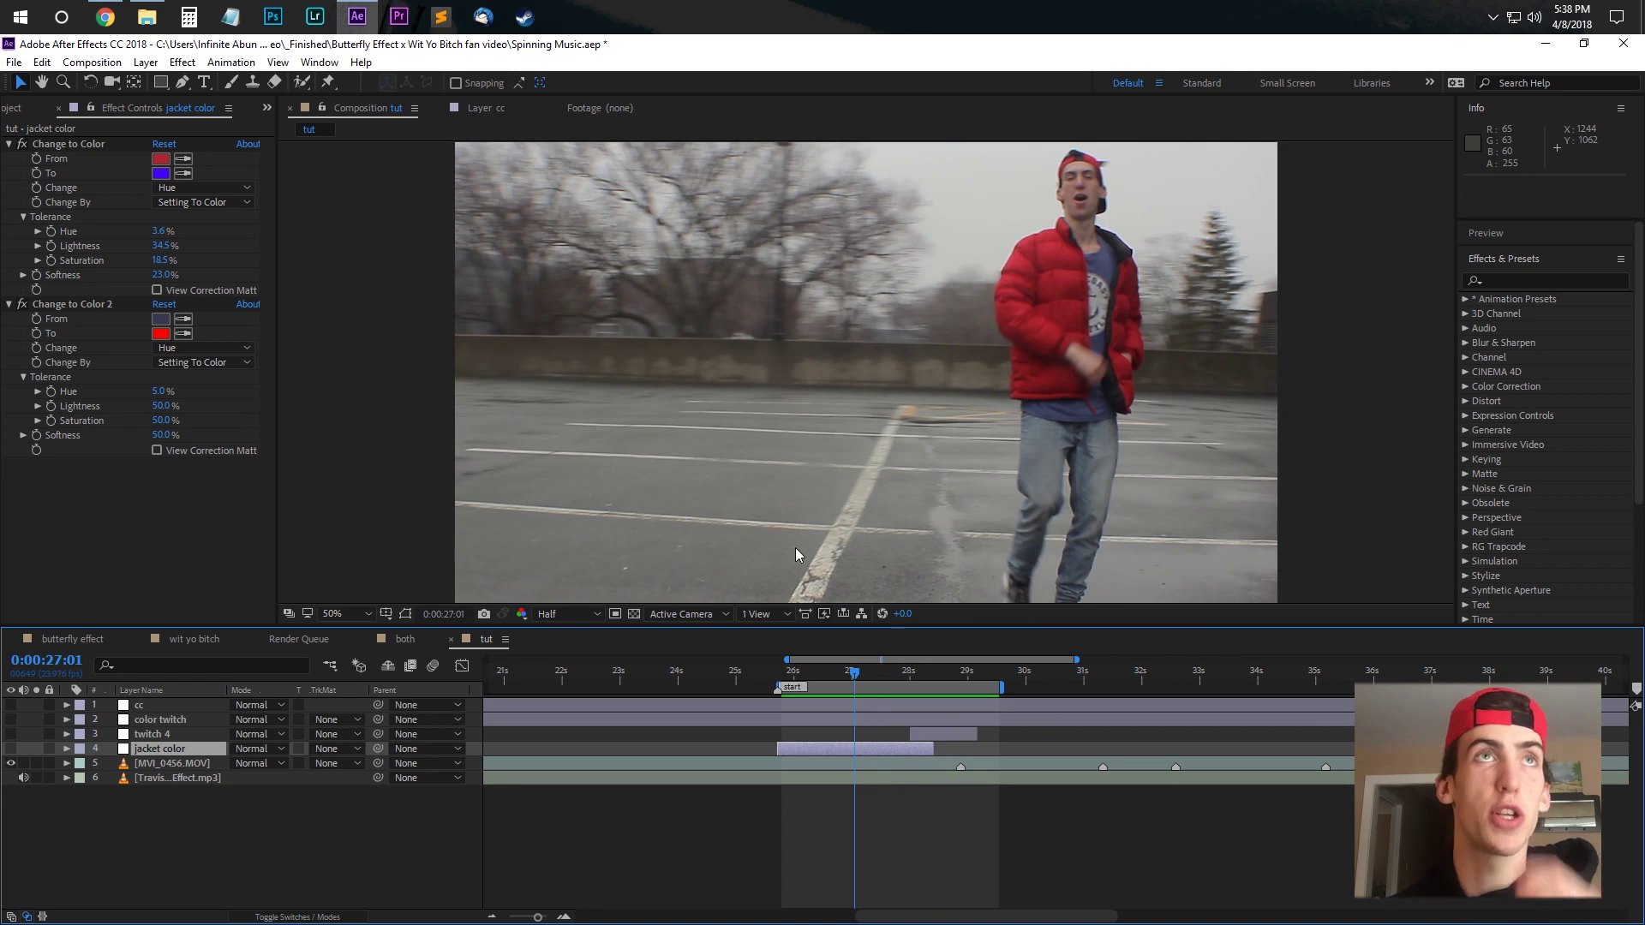
# Add an adjustment layer and trim it to run from 0:00:25:17 to 0:00:28:09.
pyautogui.click(145, 62)
pyautogui.moveTo(165, 83)
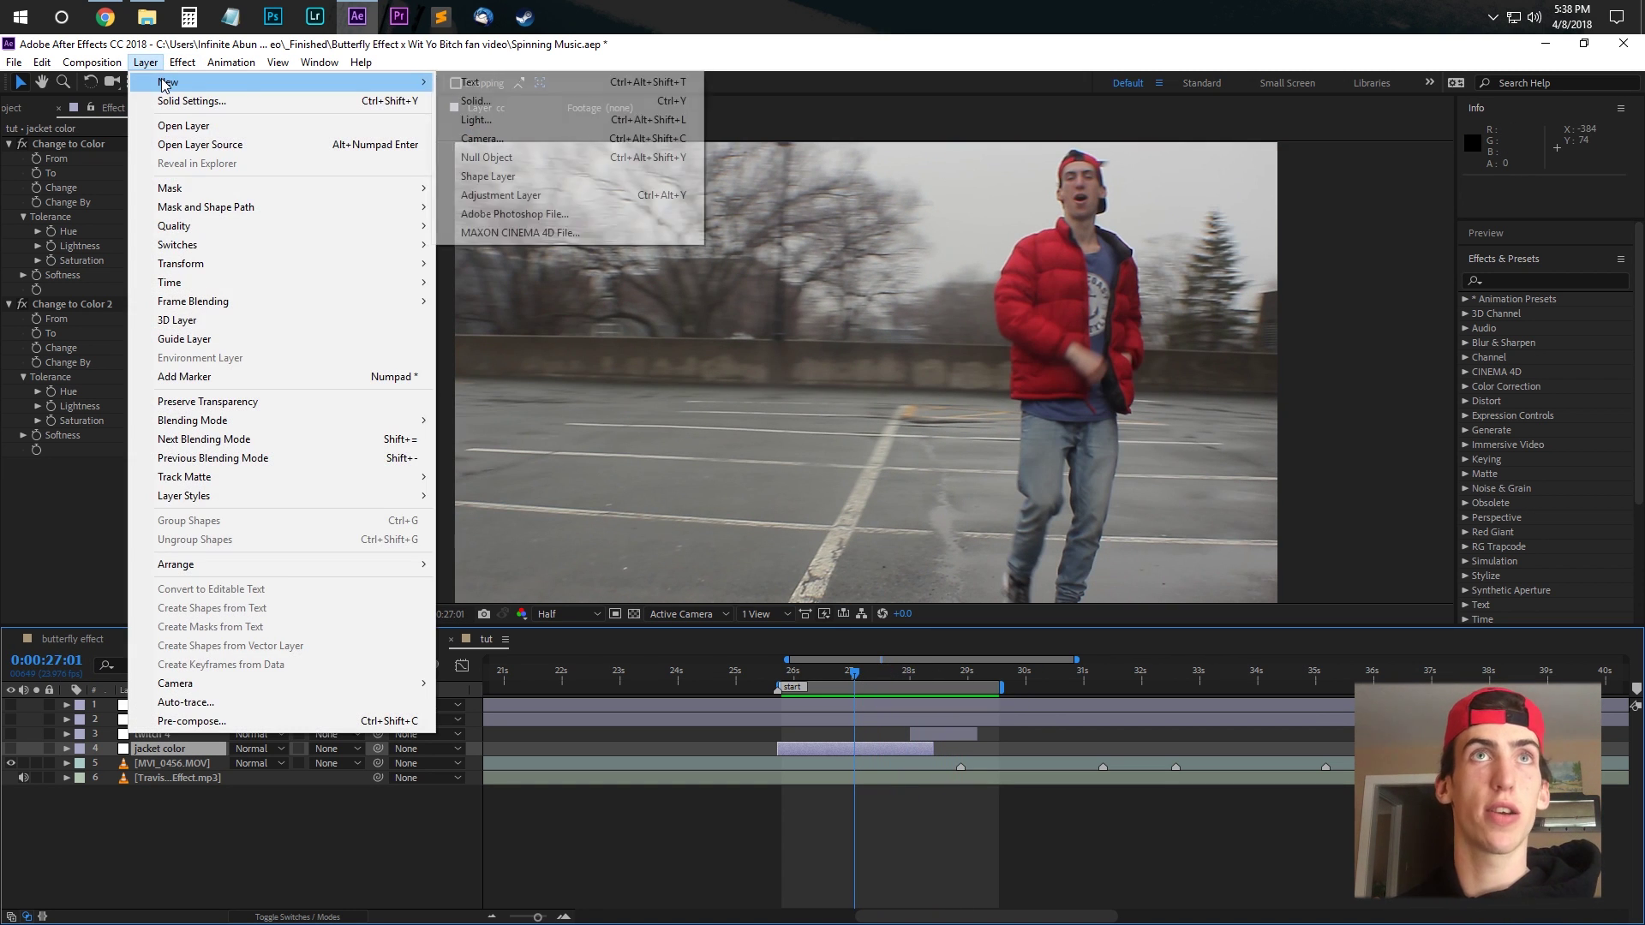
pyautogui.click(506, 196)
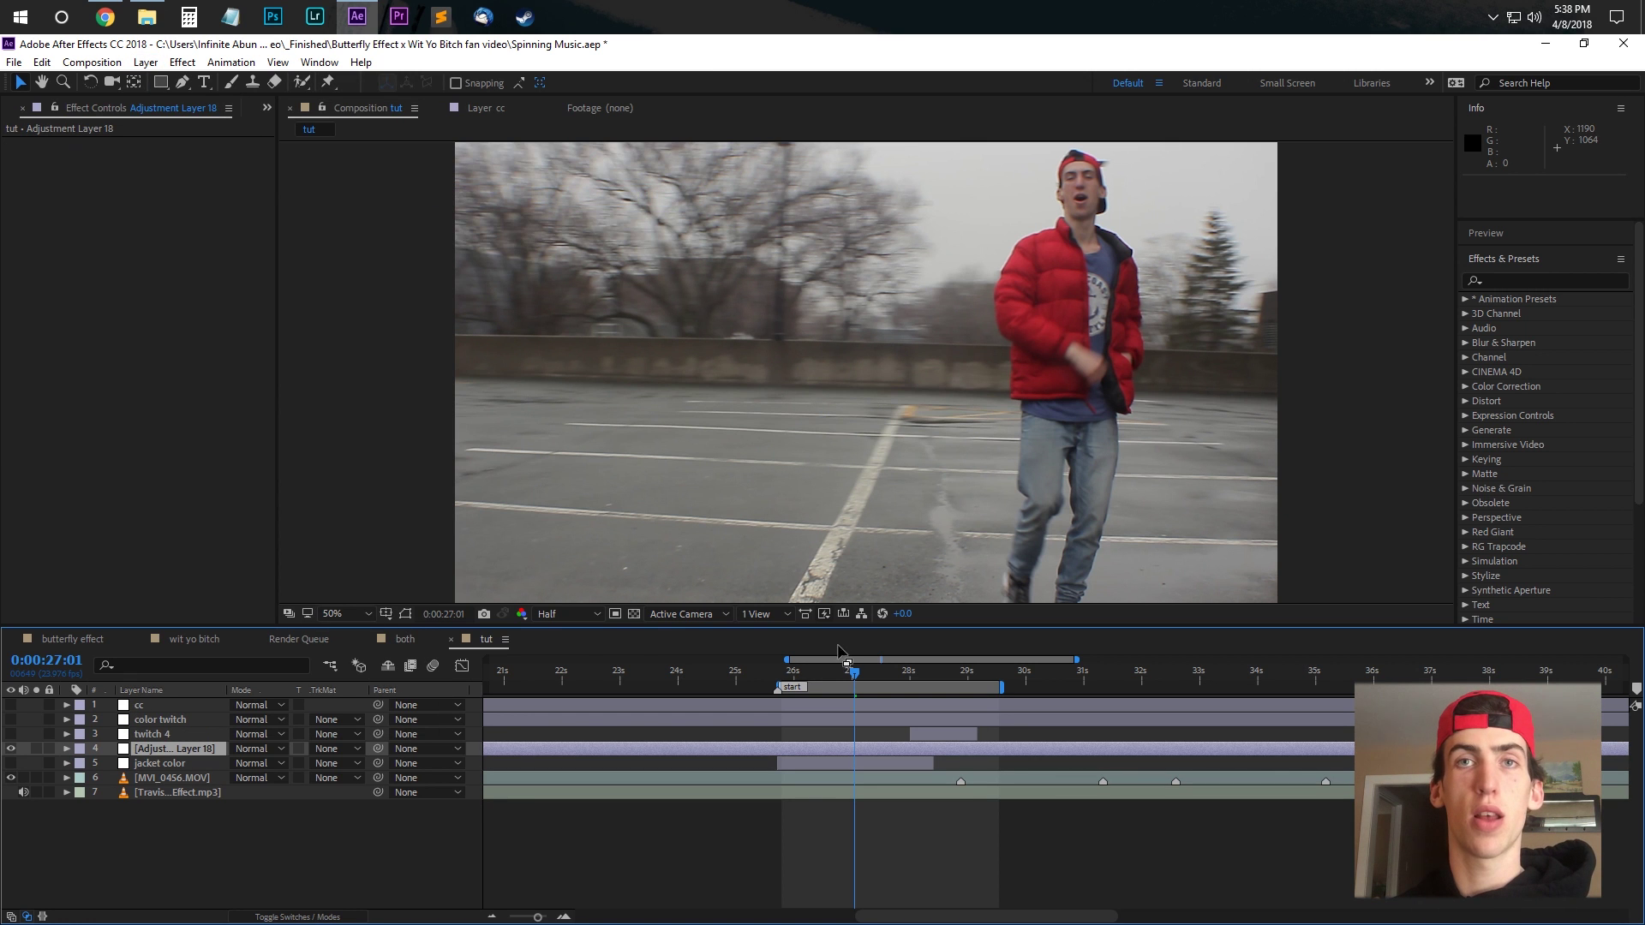
pyautogui.moveTo(824, 679); pyautogui.dragTo(779, 678)
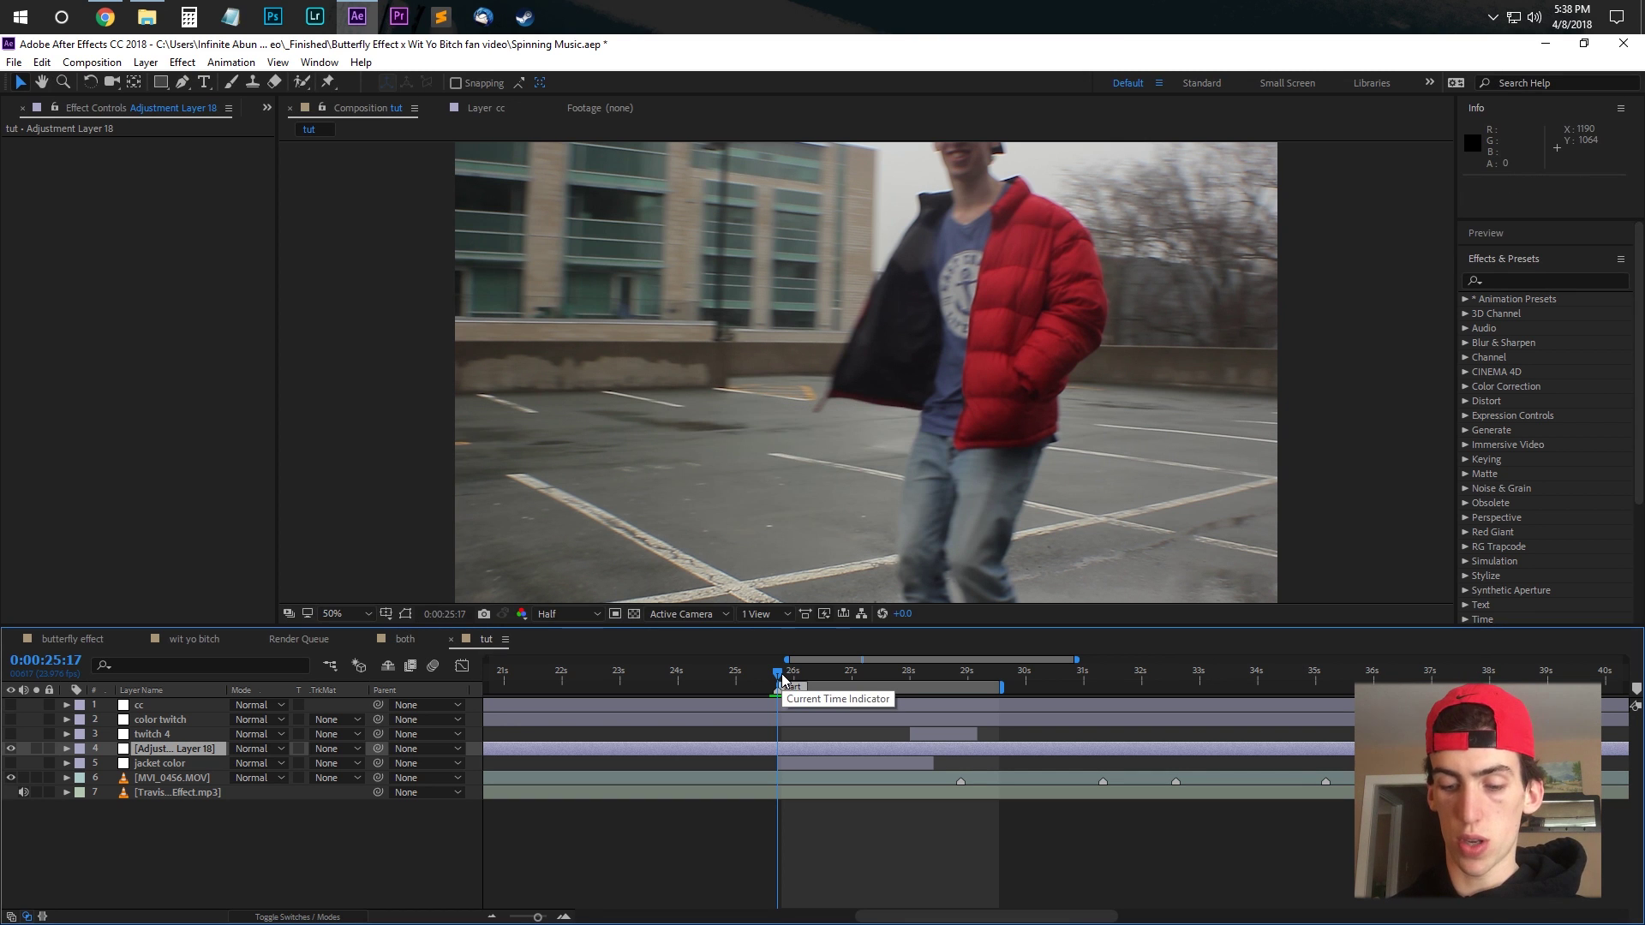
pyautogui.hotkey('alt', '[')
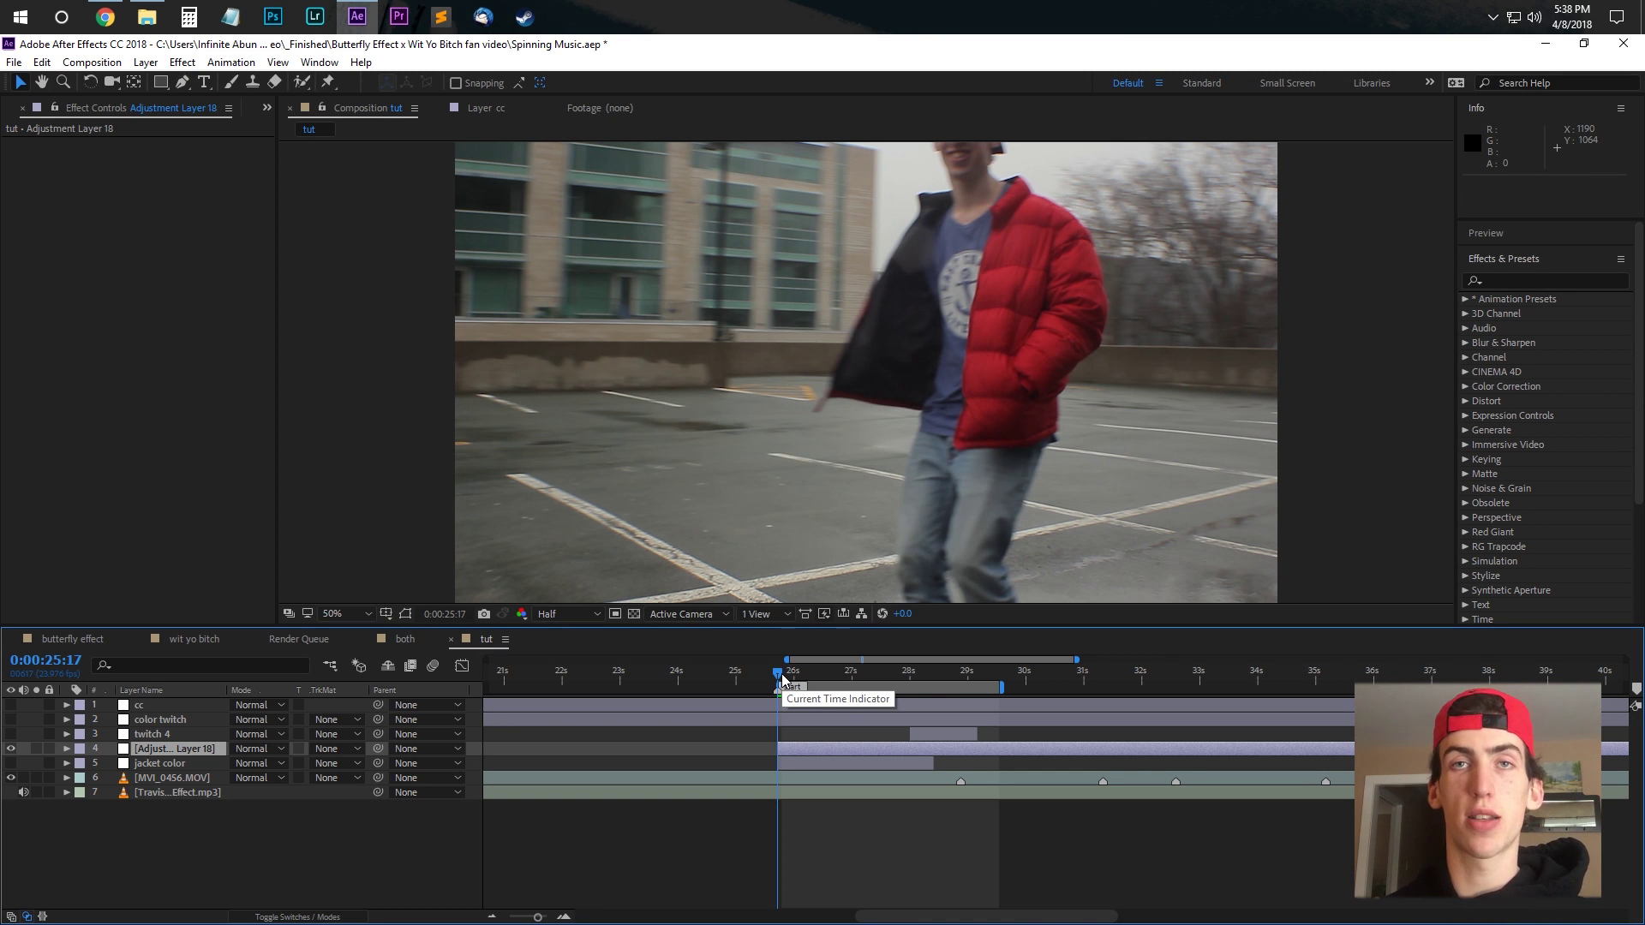
pyautogui.moveTo(781, 679); pyautogui.dragTo(931, 683)
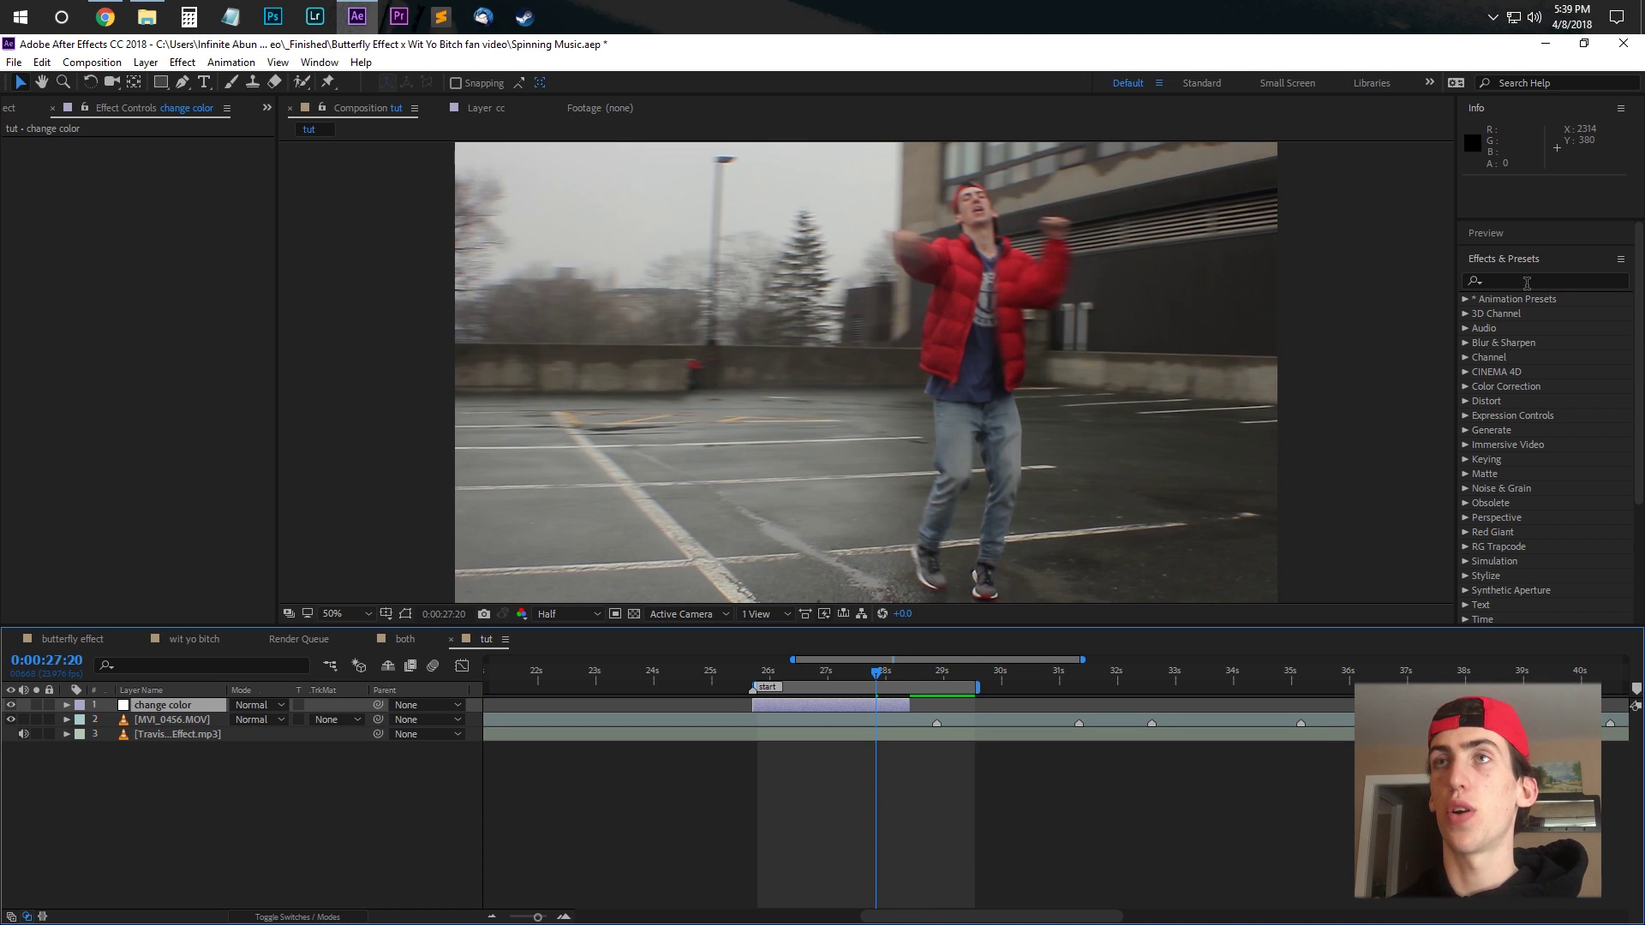
# Find the Change to Color effect and apply it to the change color layer.
pyautogui.click(1522, 262)
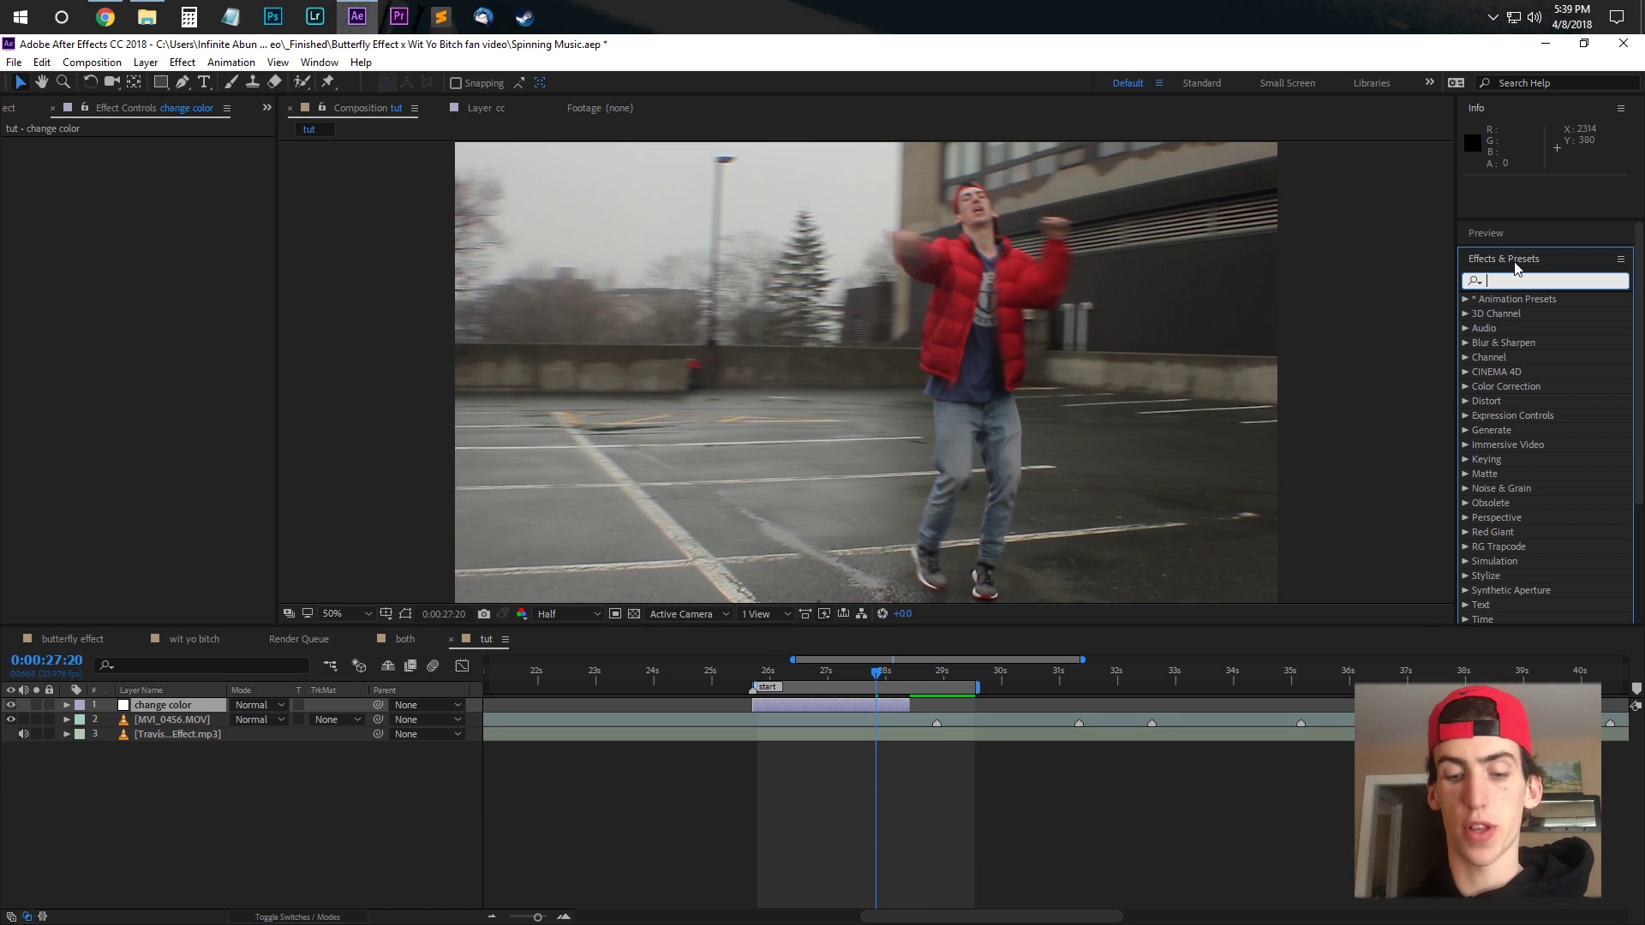
pyautogui.write('change to')
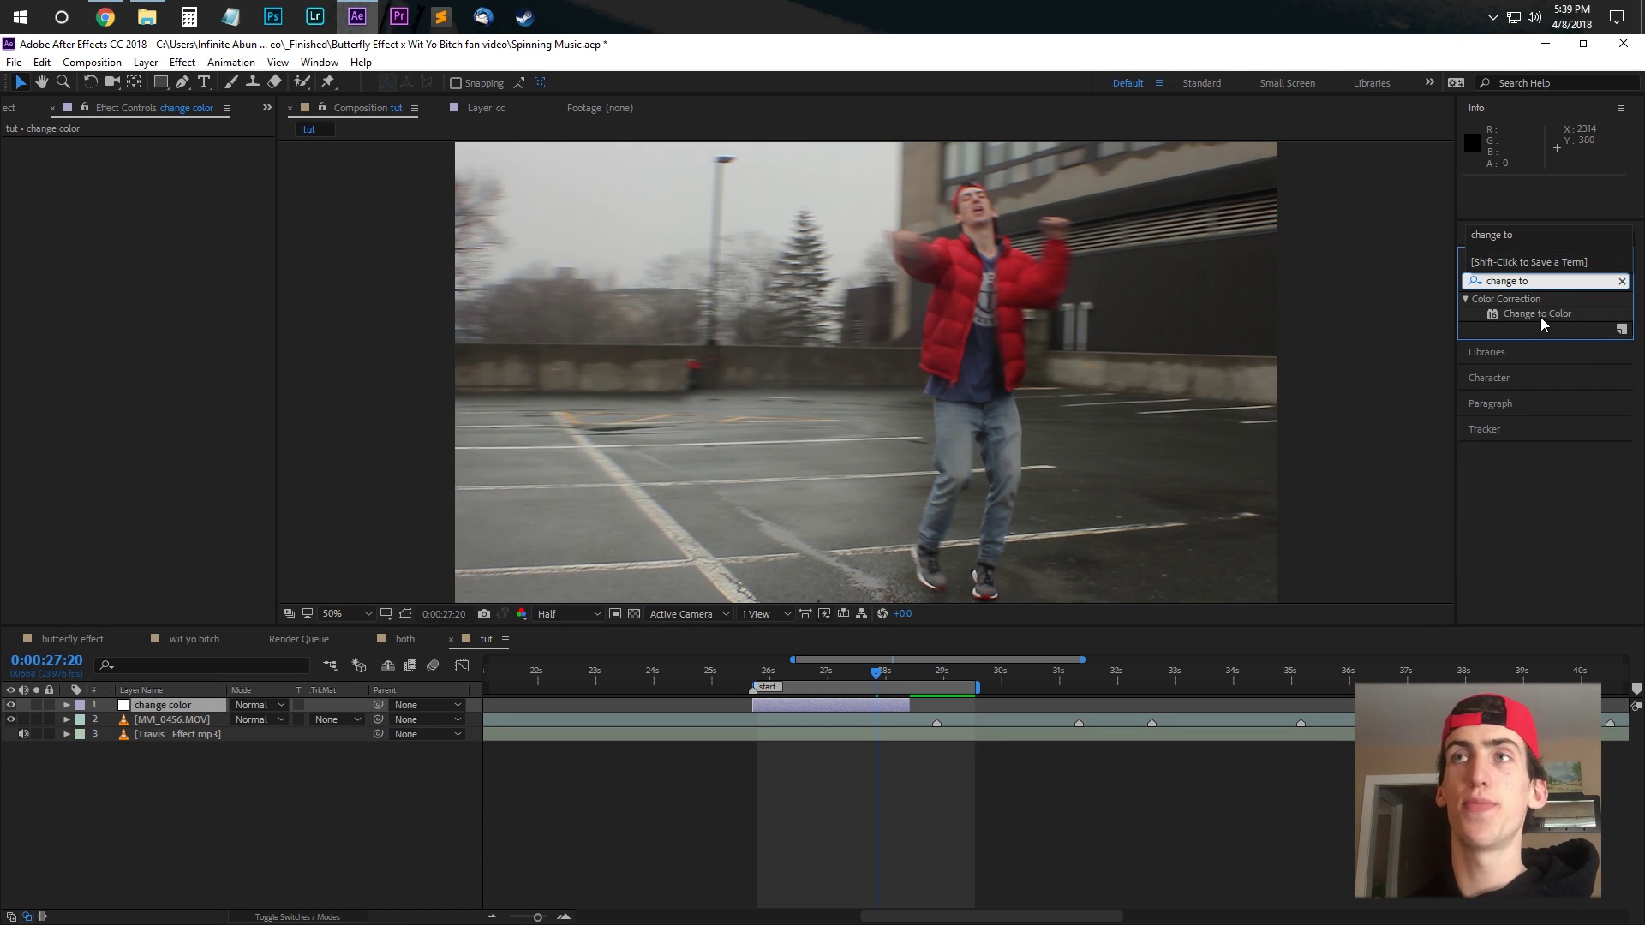
pyautogui.doubleClick(1538, 315)
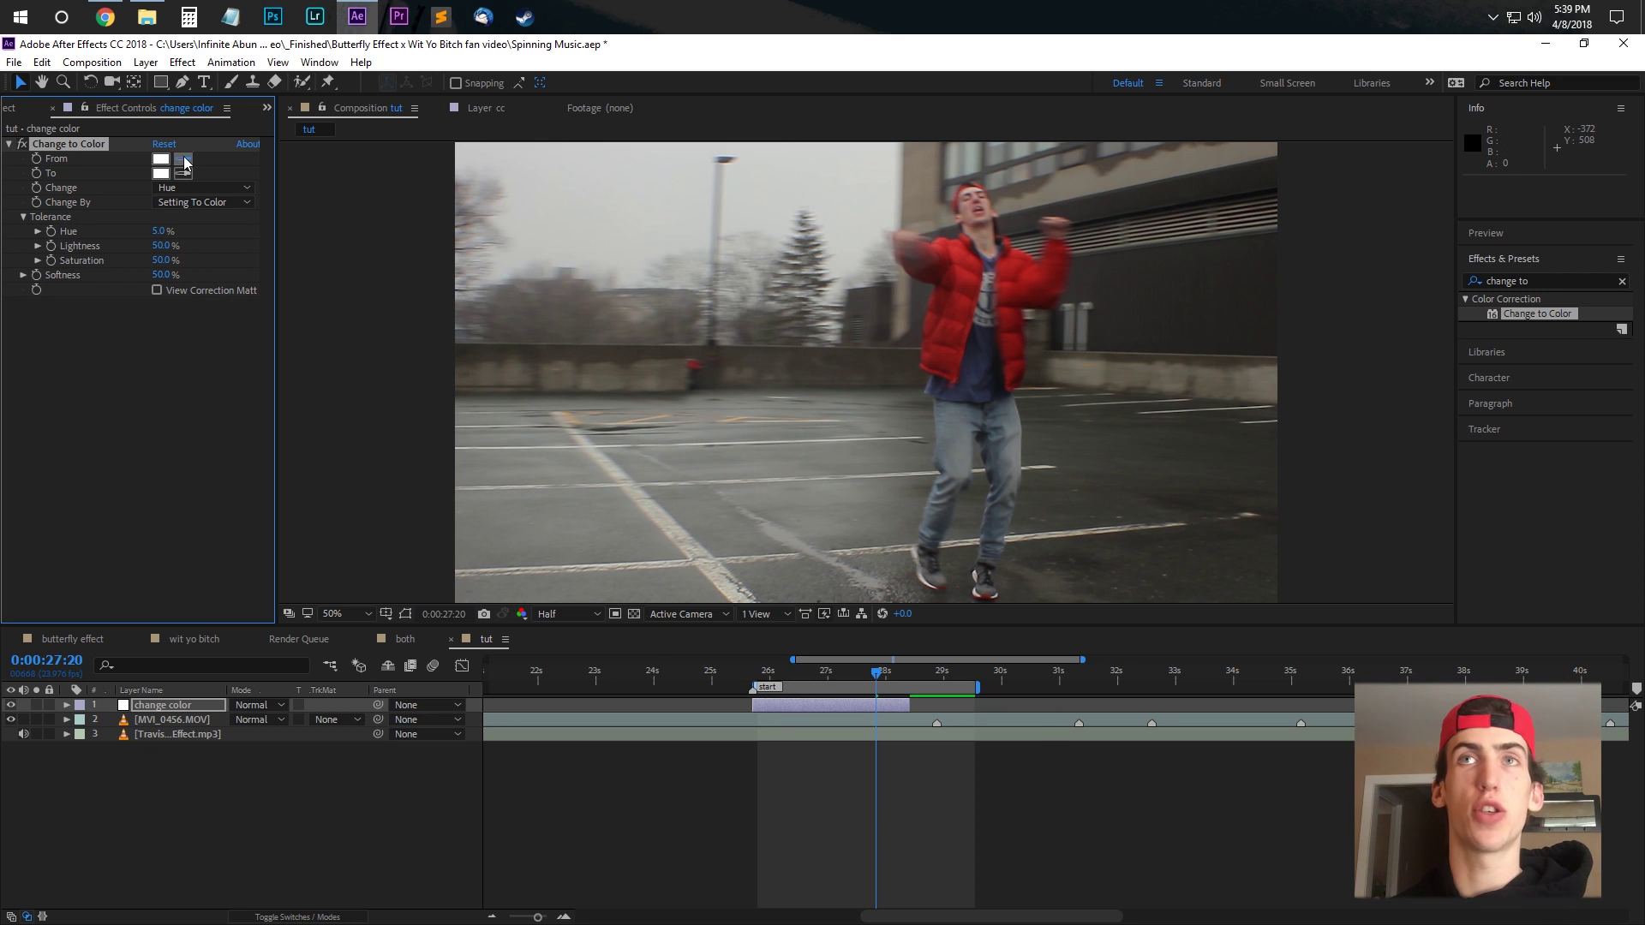
# Sample the jacket's red as the effect's From color and set the To color to blue 0030FF.
pyautogui.click(974, 269)
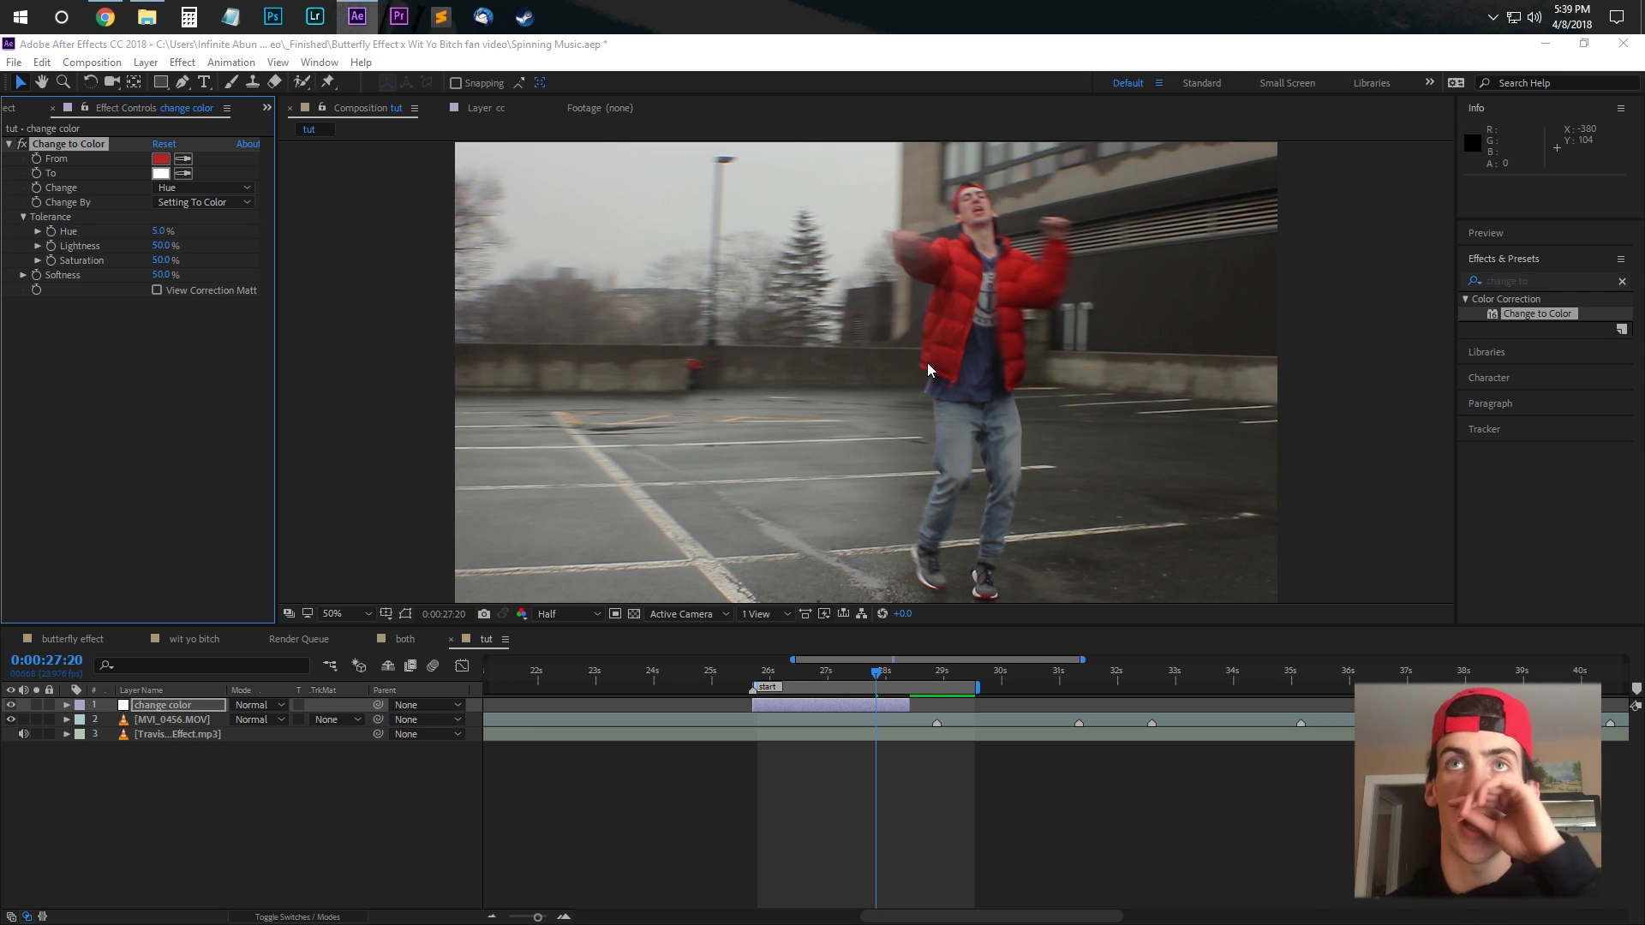
pyautogui.click(160, 173)
pyautogui.click(240, 217)
pyautogui.moveTo(241, 217); pyautogui.dragTo(403, 139)
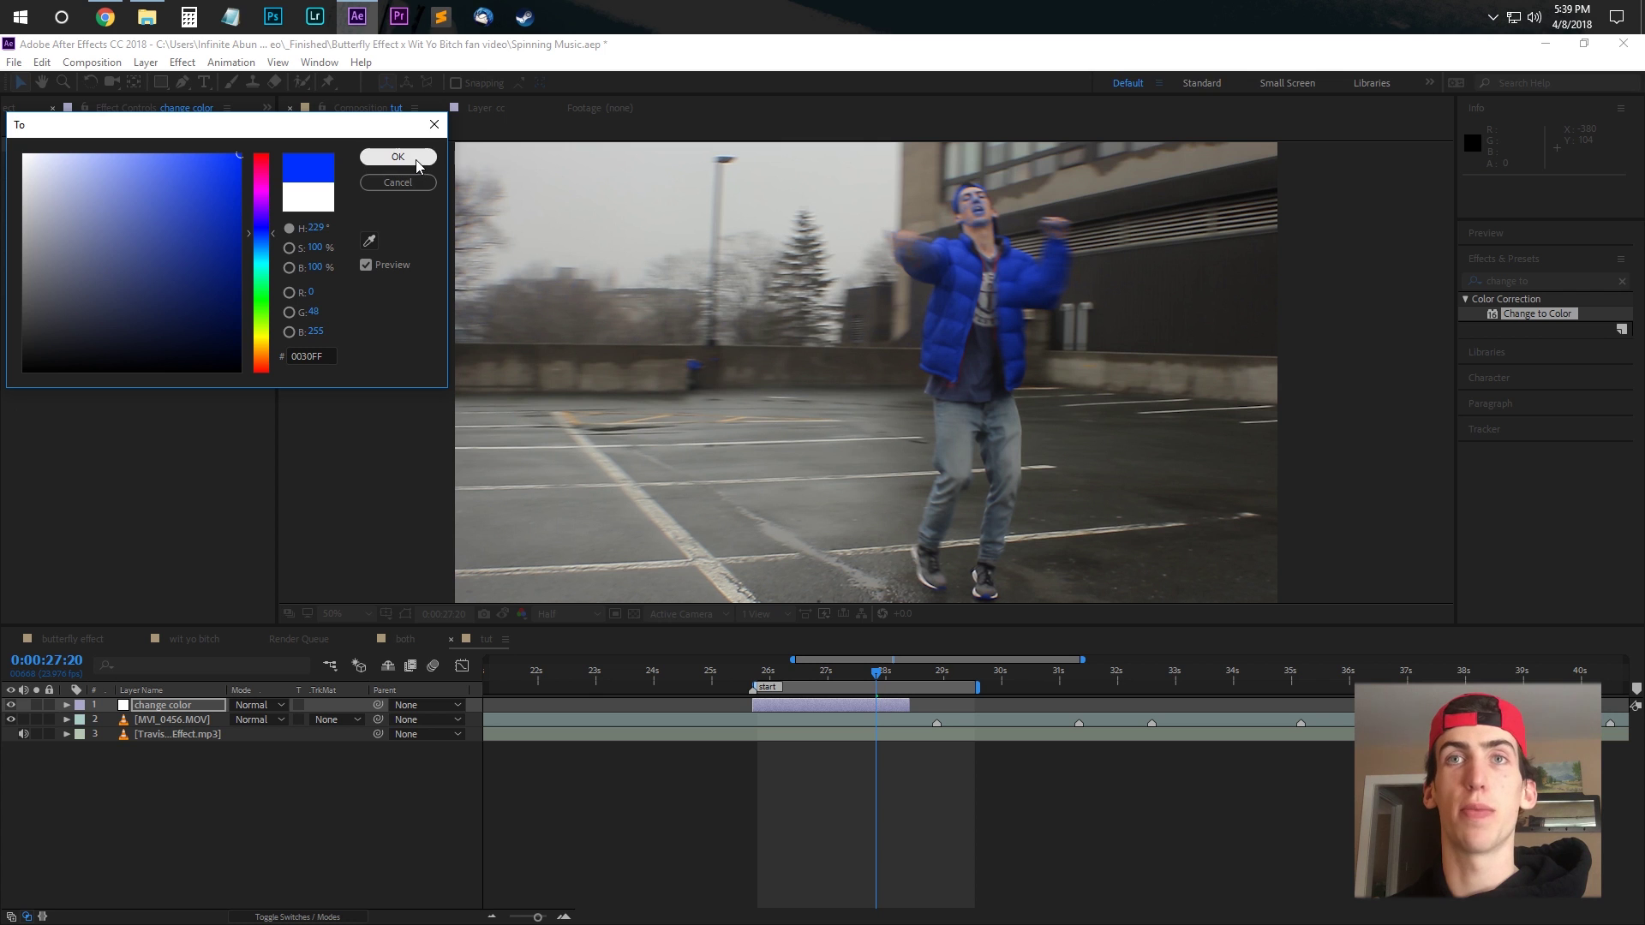
pyautogui.click(416, 159)
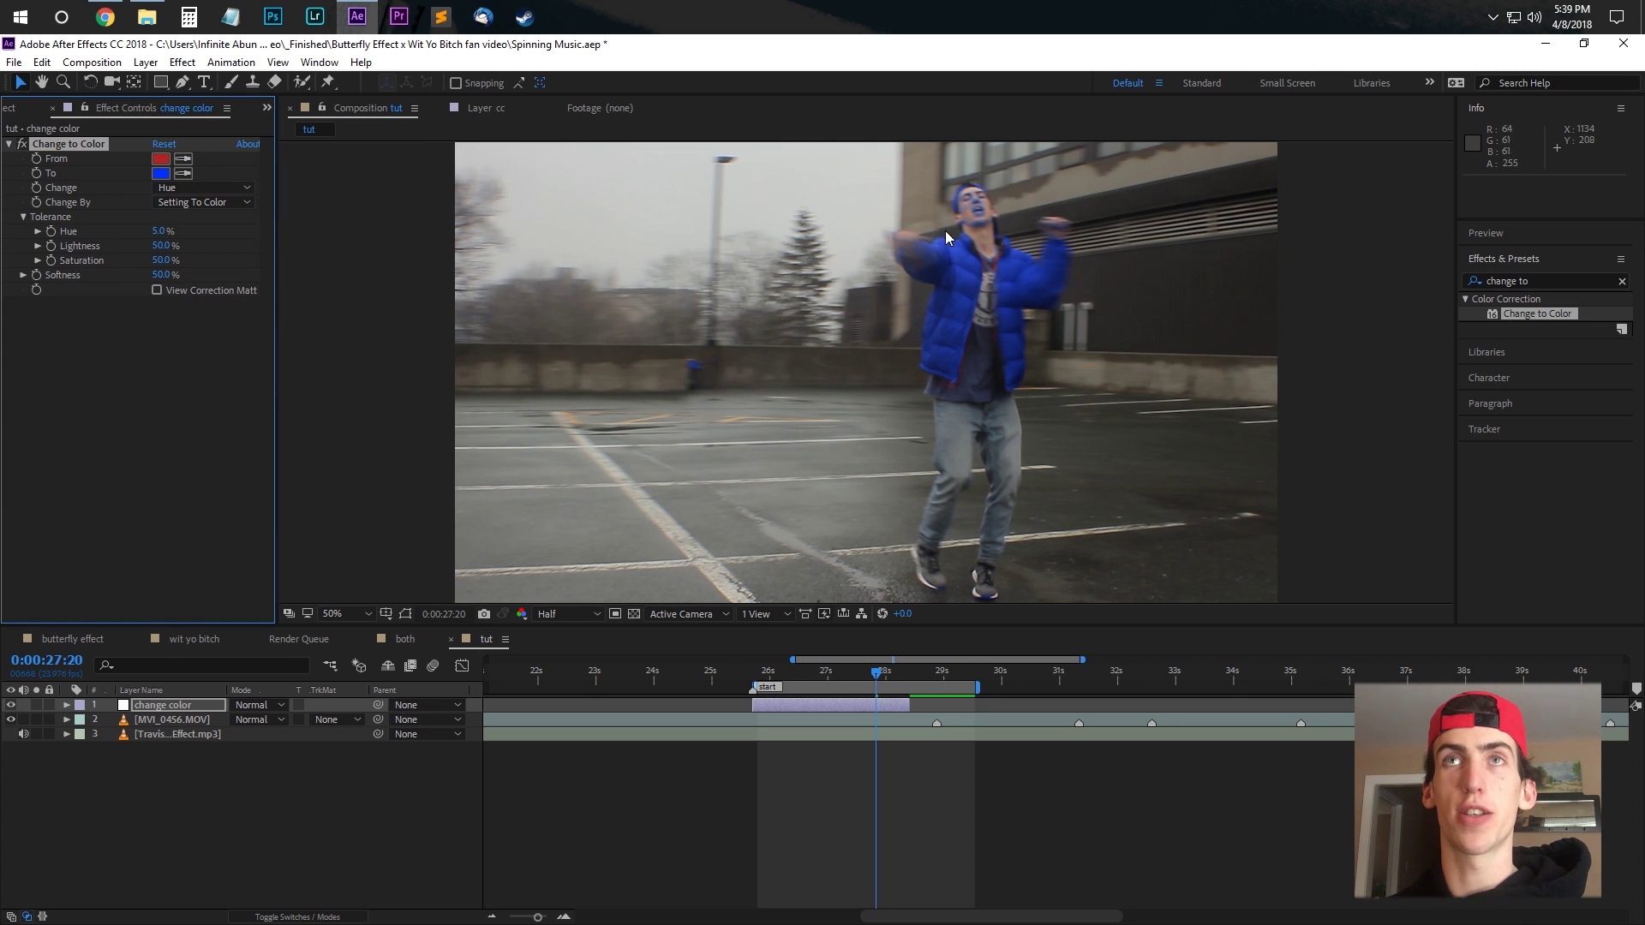
# Examine the recolor up close at 0:00:27:20, covering the jacket edges, shirt, face and hands.
pyautogui.scroll(1, 995, 233)
pyautogui.moveTo(1061, 247); pyautogui.dragTo(830, 377)
pyautogui.scroll(2, 871, 517)
pyautogui.moveTo(831, 519); pyautogui.dragTo(878, 463)
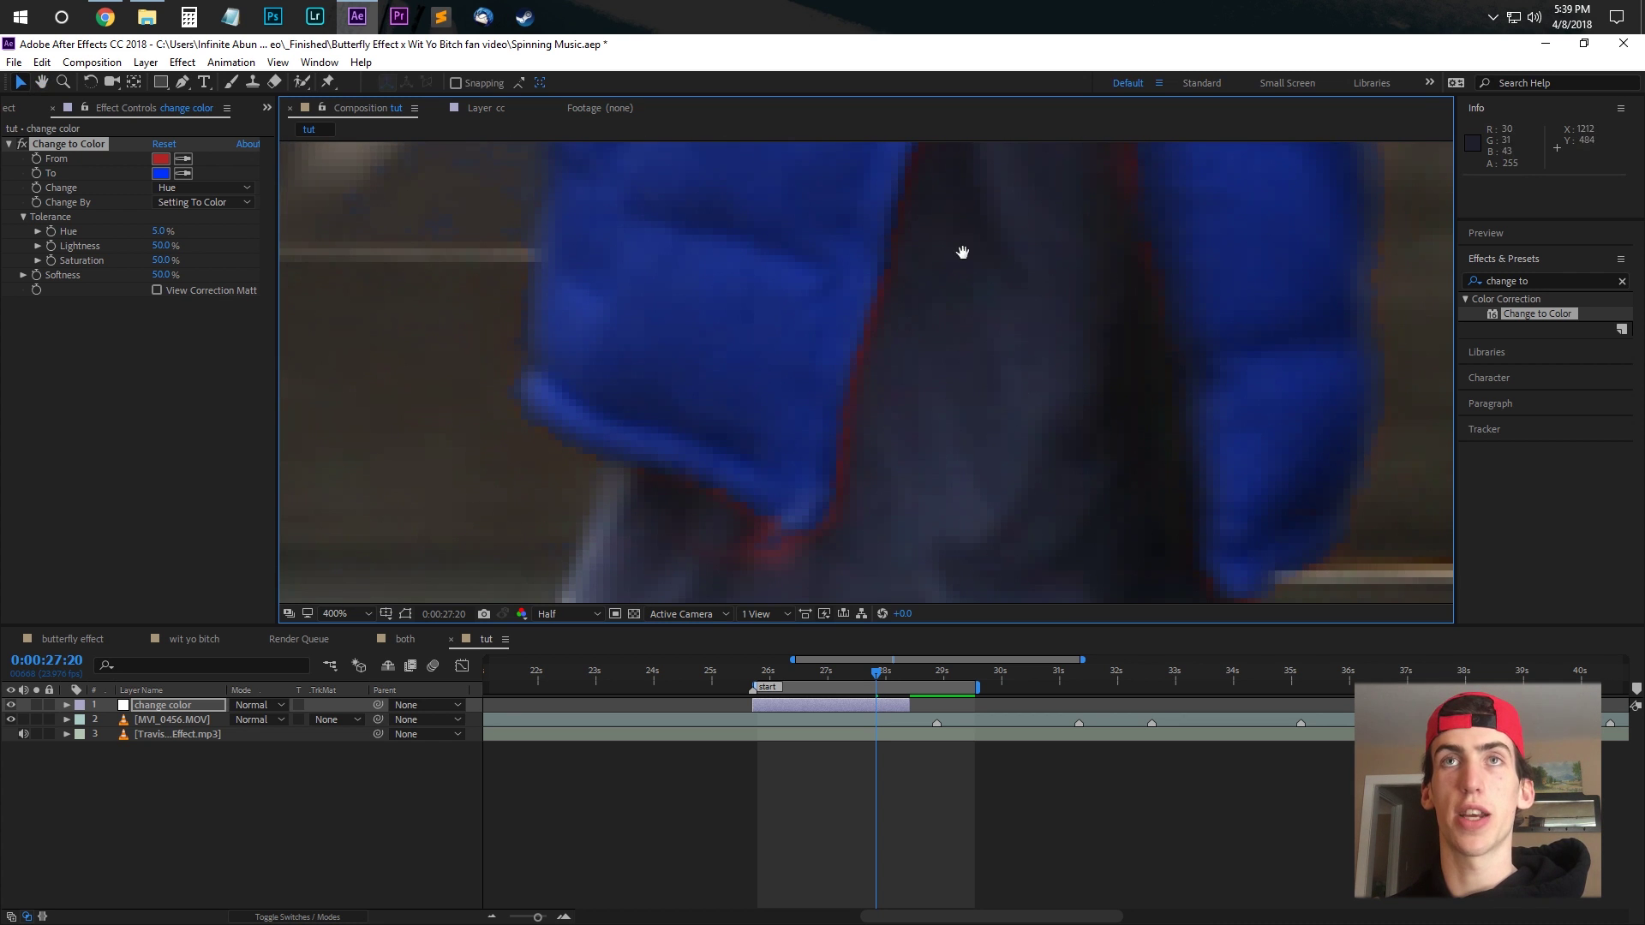
pyautogui.moveTo(962, 252); pyautogui.dragTo(921, 514)
pyautogui.moveTo(979, 219); pyautogui.dragTo(903, 668)
pyautogui.moveTo(921, 359); pyautogui.dragTo(909, 619)
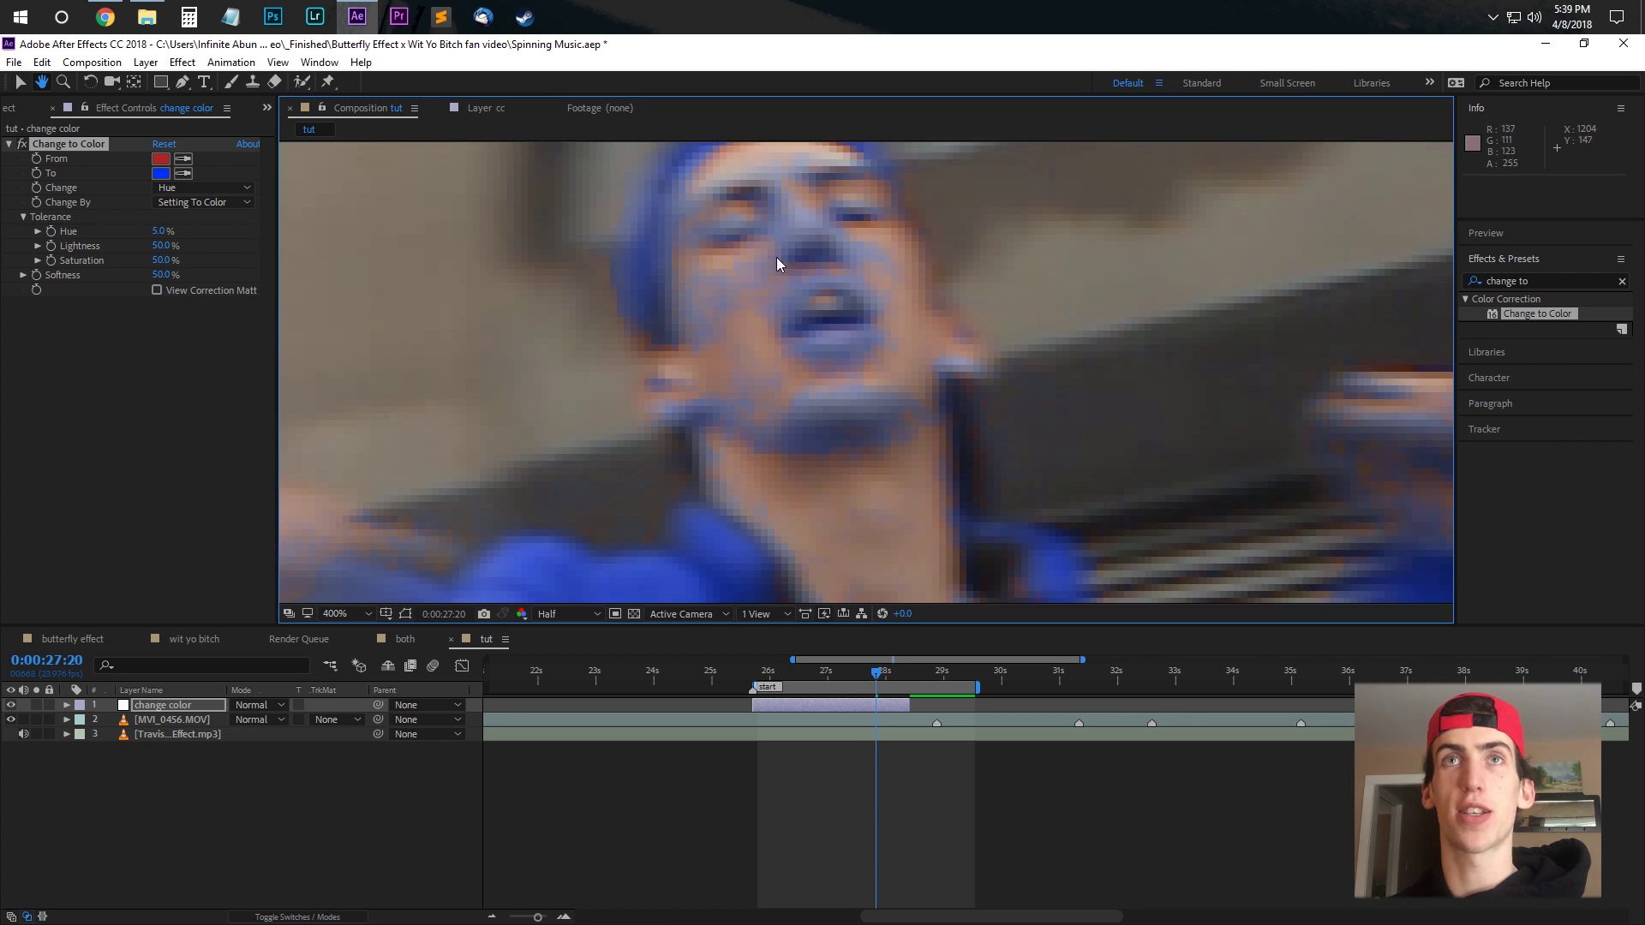
pyautogui.press('v')
pyautogui.press('space')
pyautogui.moveTo(651, 454); pyautogui.dragTo(1242, 225)
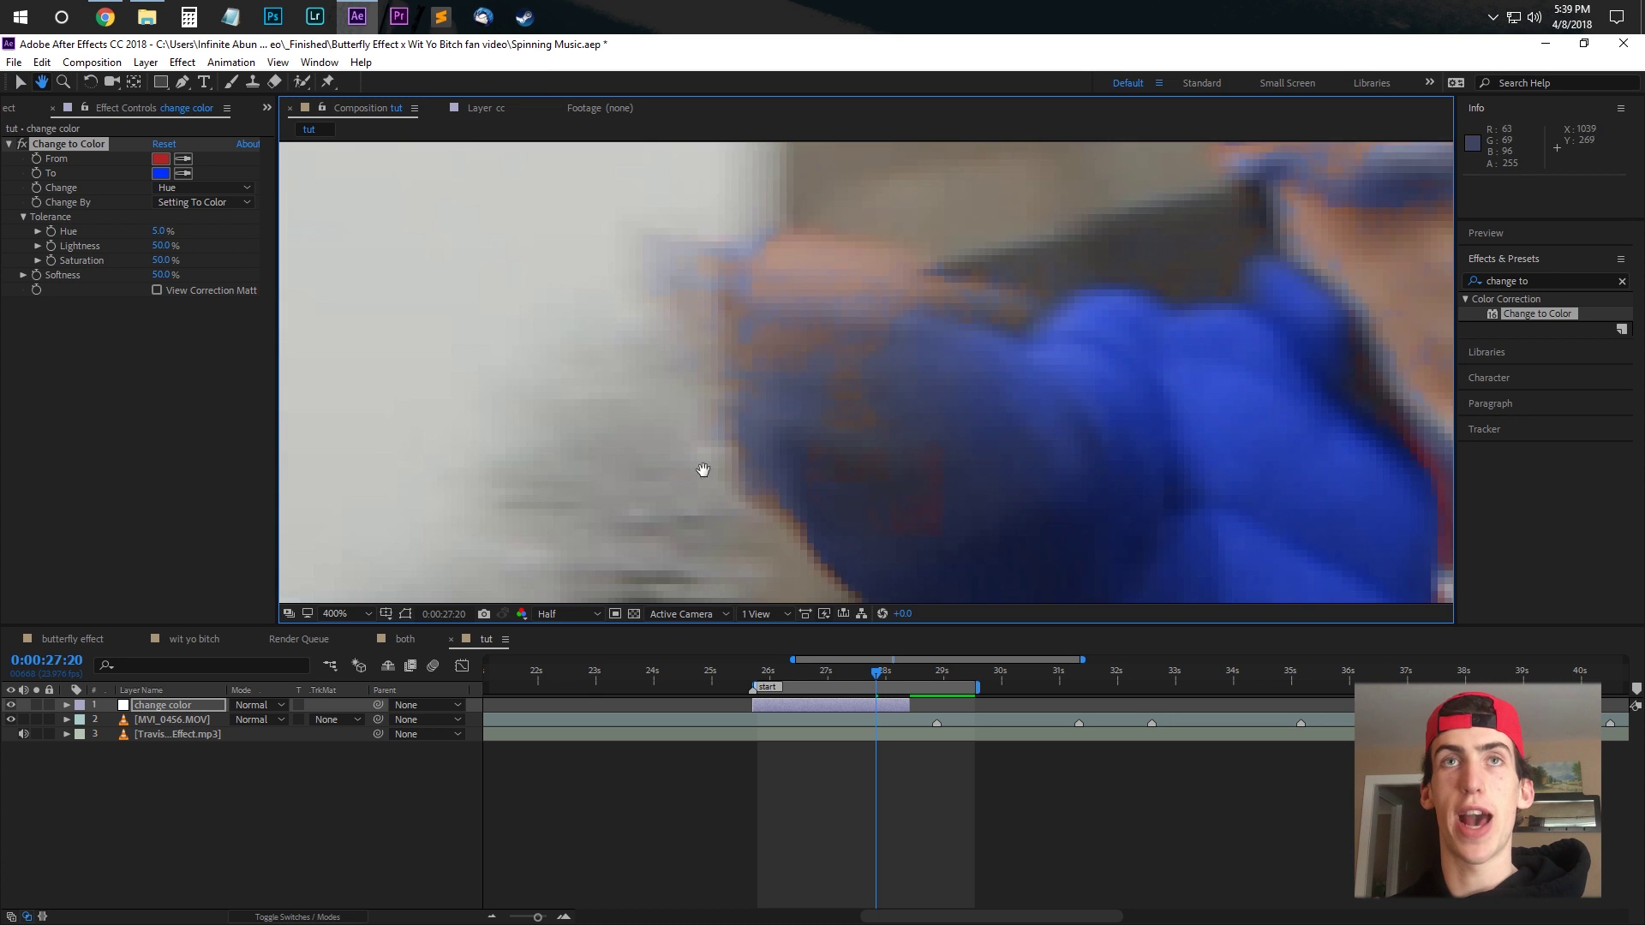
pyautogui.moveTo(702, 470); pyautogui.dragTo(1234, 262)
pyautogui.scroll(-3, 890, 437)
pyautogui.press('space')
pyautogui.moveTo(724, 472); pyautogui.dragTo(786, 397)
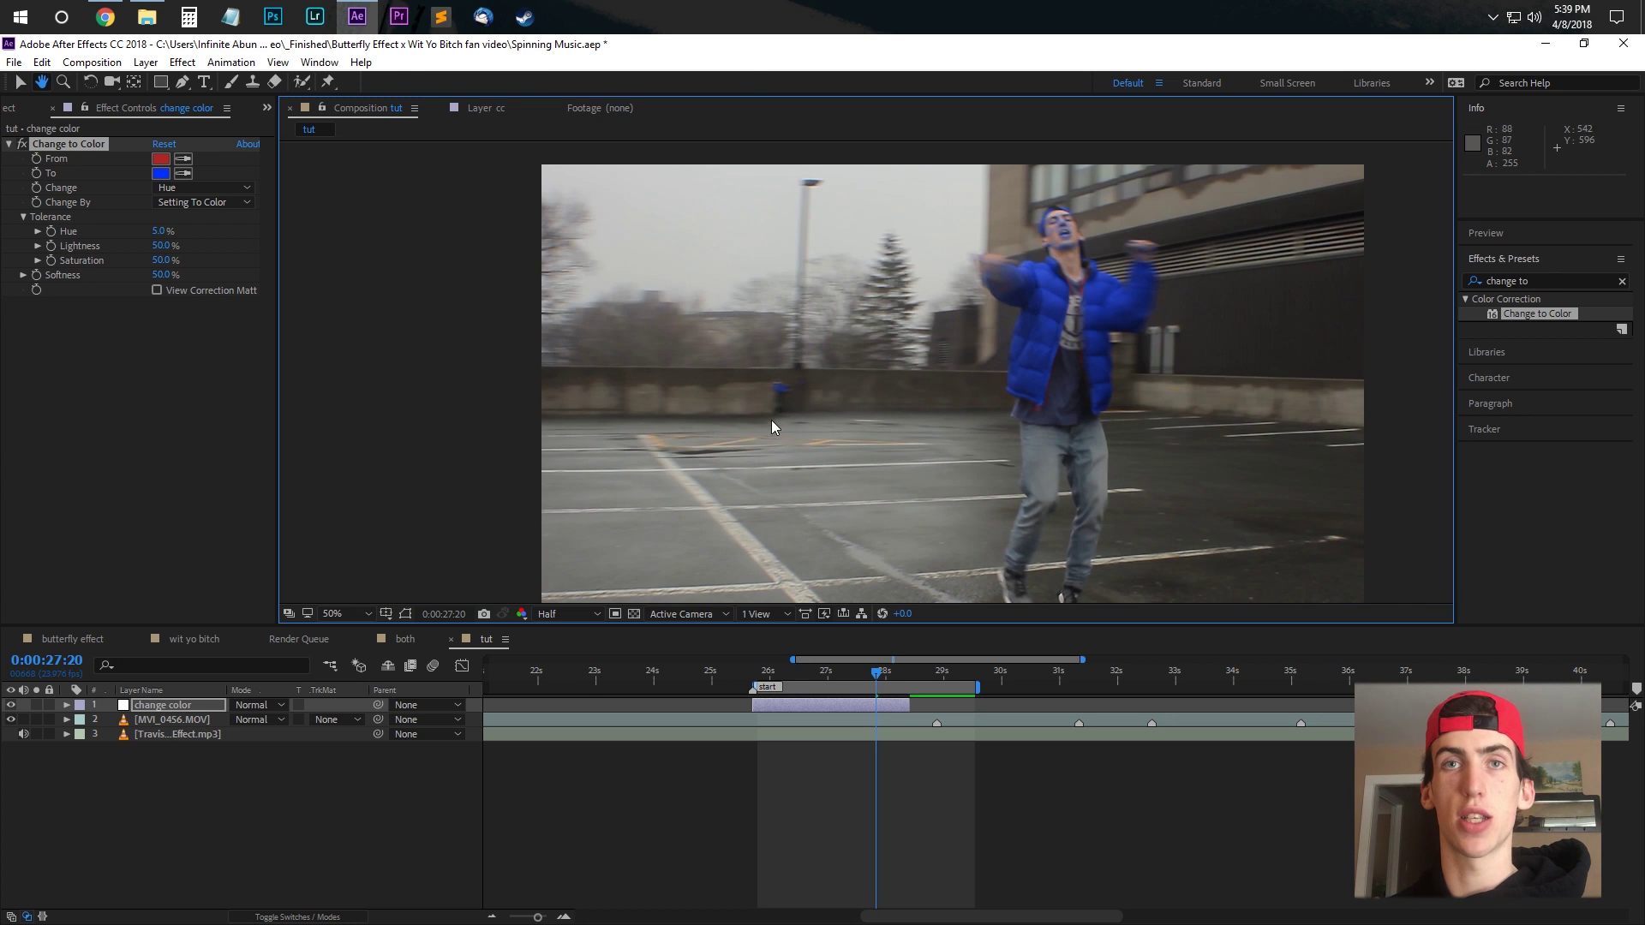
# Examine the recolored face and jacket at 0:00:26:15, and fit the whole frame back in view.
pyautogui.press('v')
pyautogui.moveTo(876, 673); pyautogui.dragTo(805, 675)
pyautogui.scroll(1, 1226, 202)
pyautogui.press('space')
pyautogui.moveTo(1199, 223); pyautogui.dragTo(930, 399)
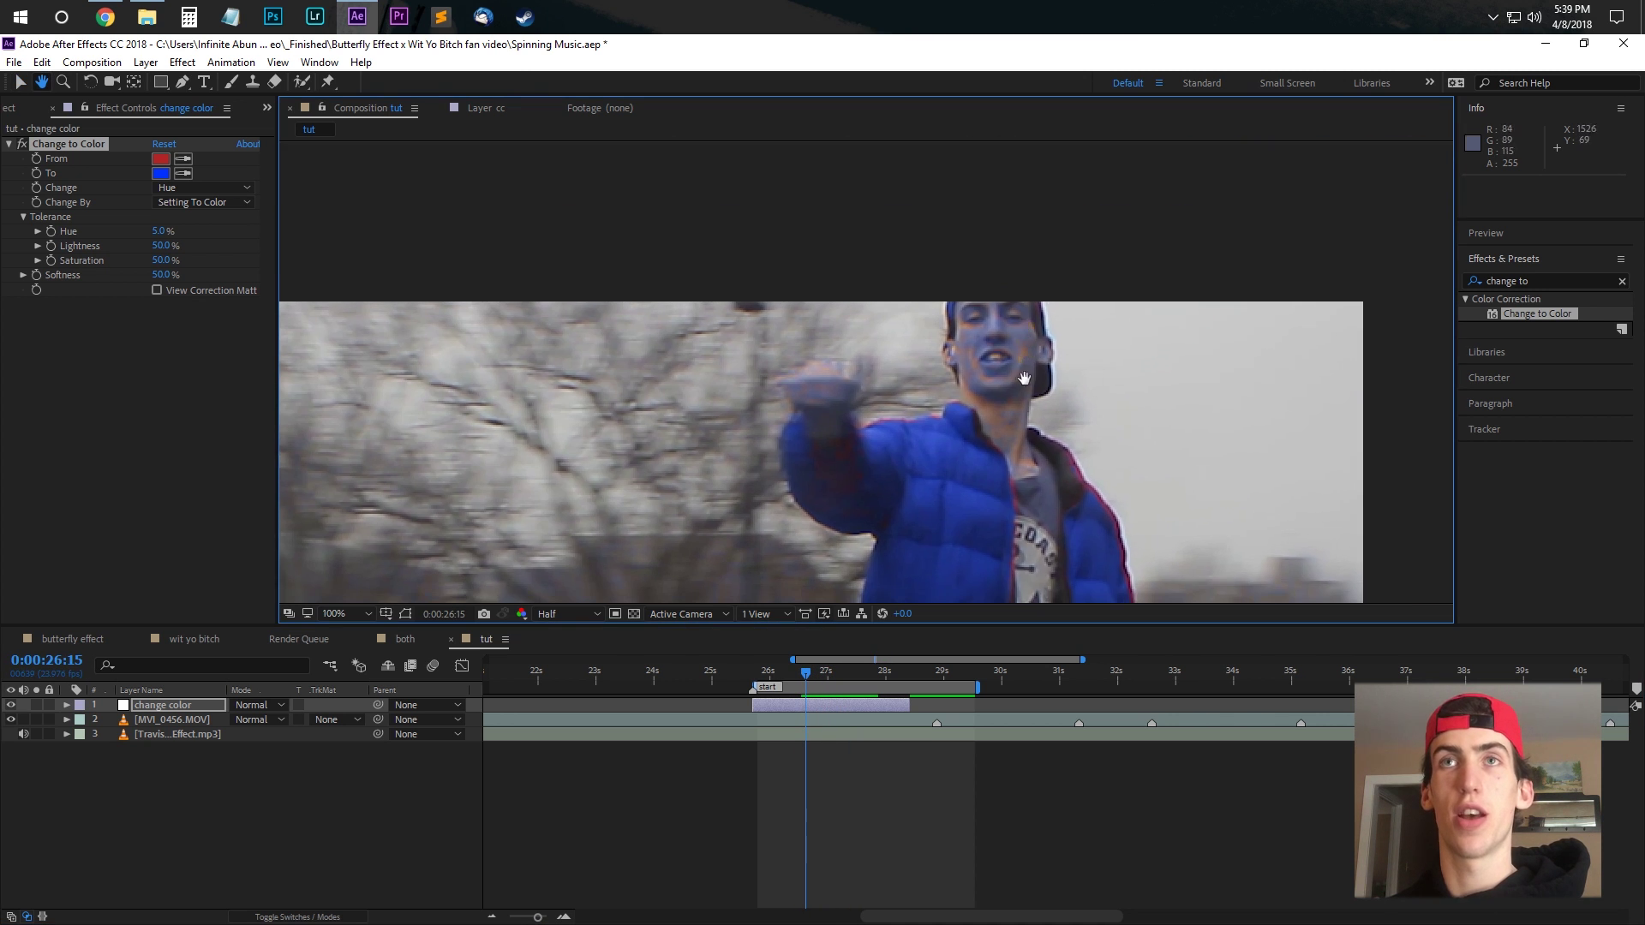
pyautogui.press('v')
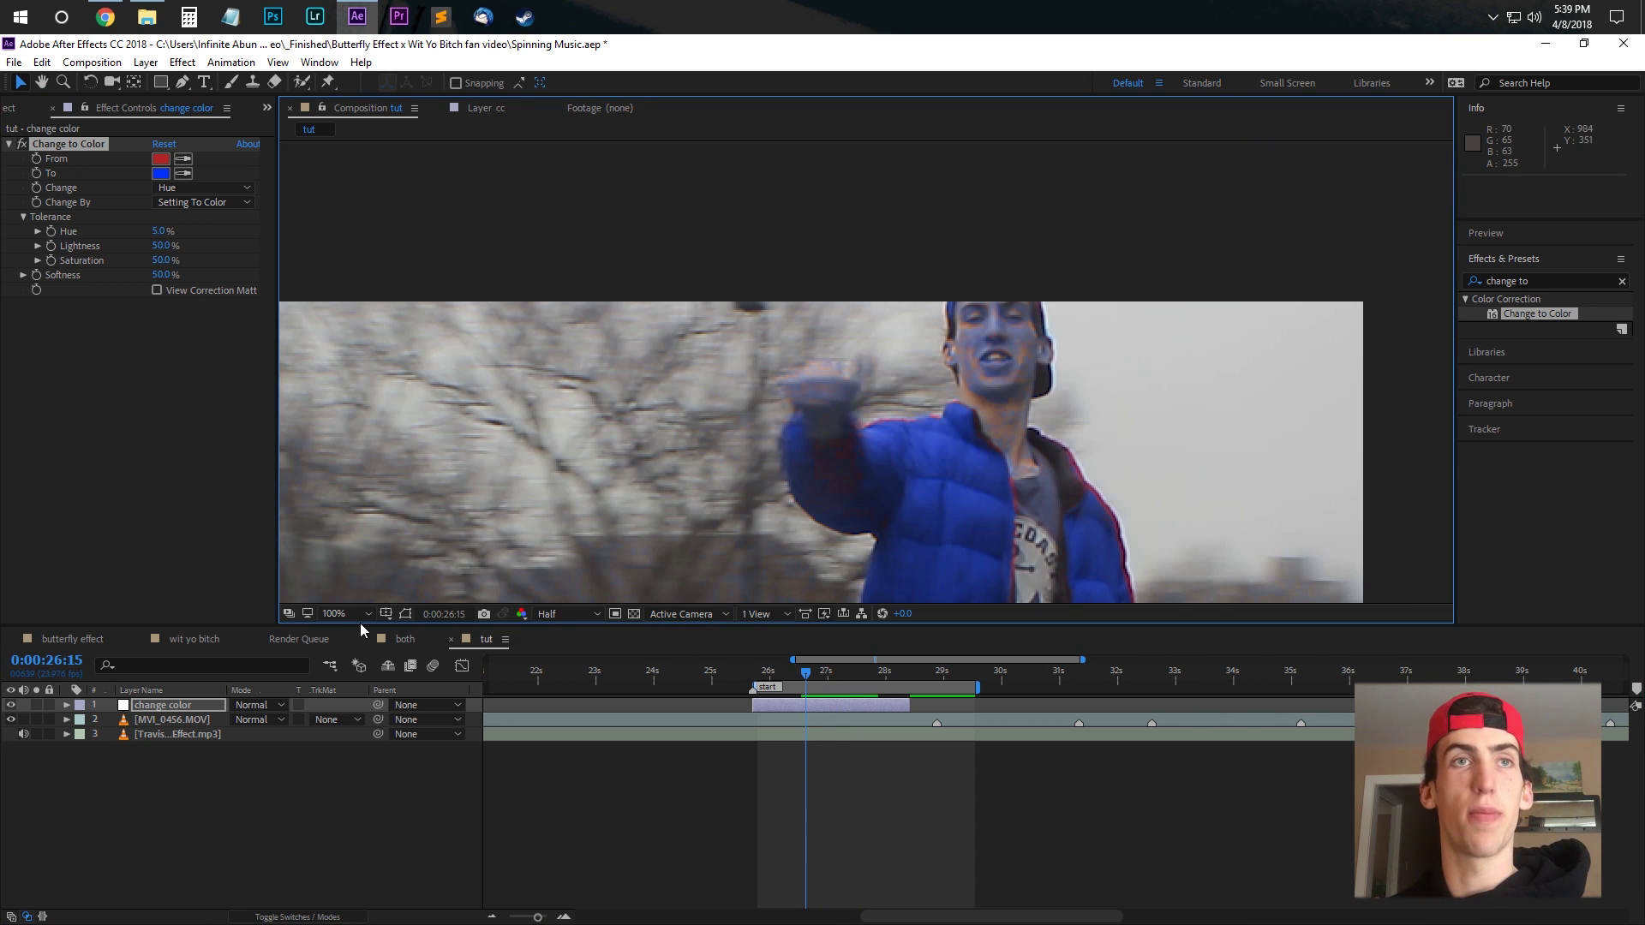
pyautogui.click(343, 614)
pyautogui.click(381, 322)
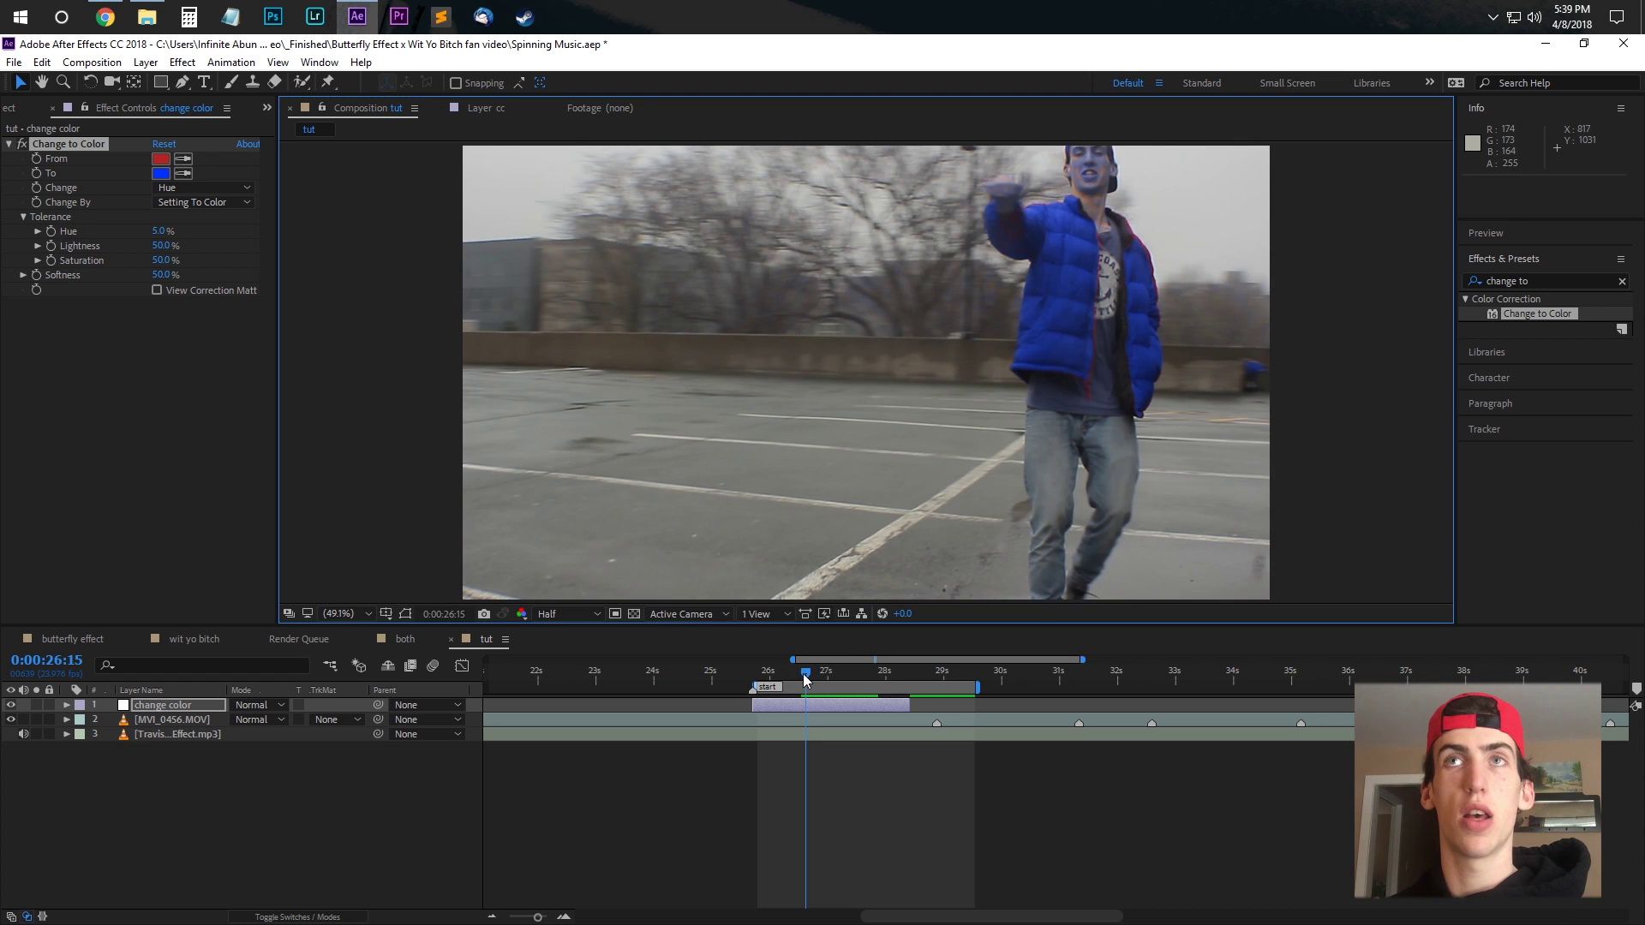
# Go to 0:00:26:02 for a close view of the jacket edges and set the preview resolution to Full.
pyautogui.moveTo(805, 681)
pyautogui.mouseDown()
pyautogui.moveTo(748, 672)
pyautogui.moveTo(774, 674)
pyautogui.mouseUp()
pyautogui.scroll(3, 921, 362)
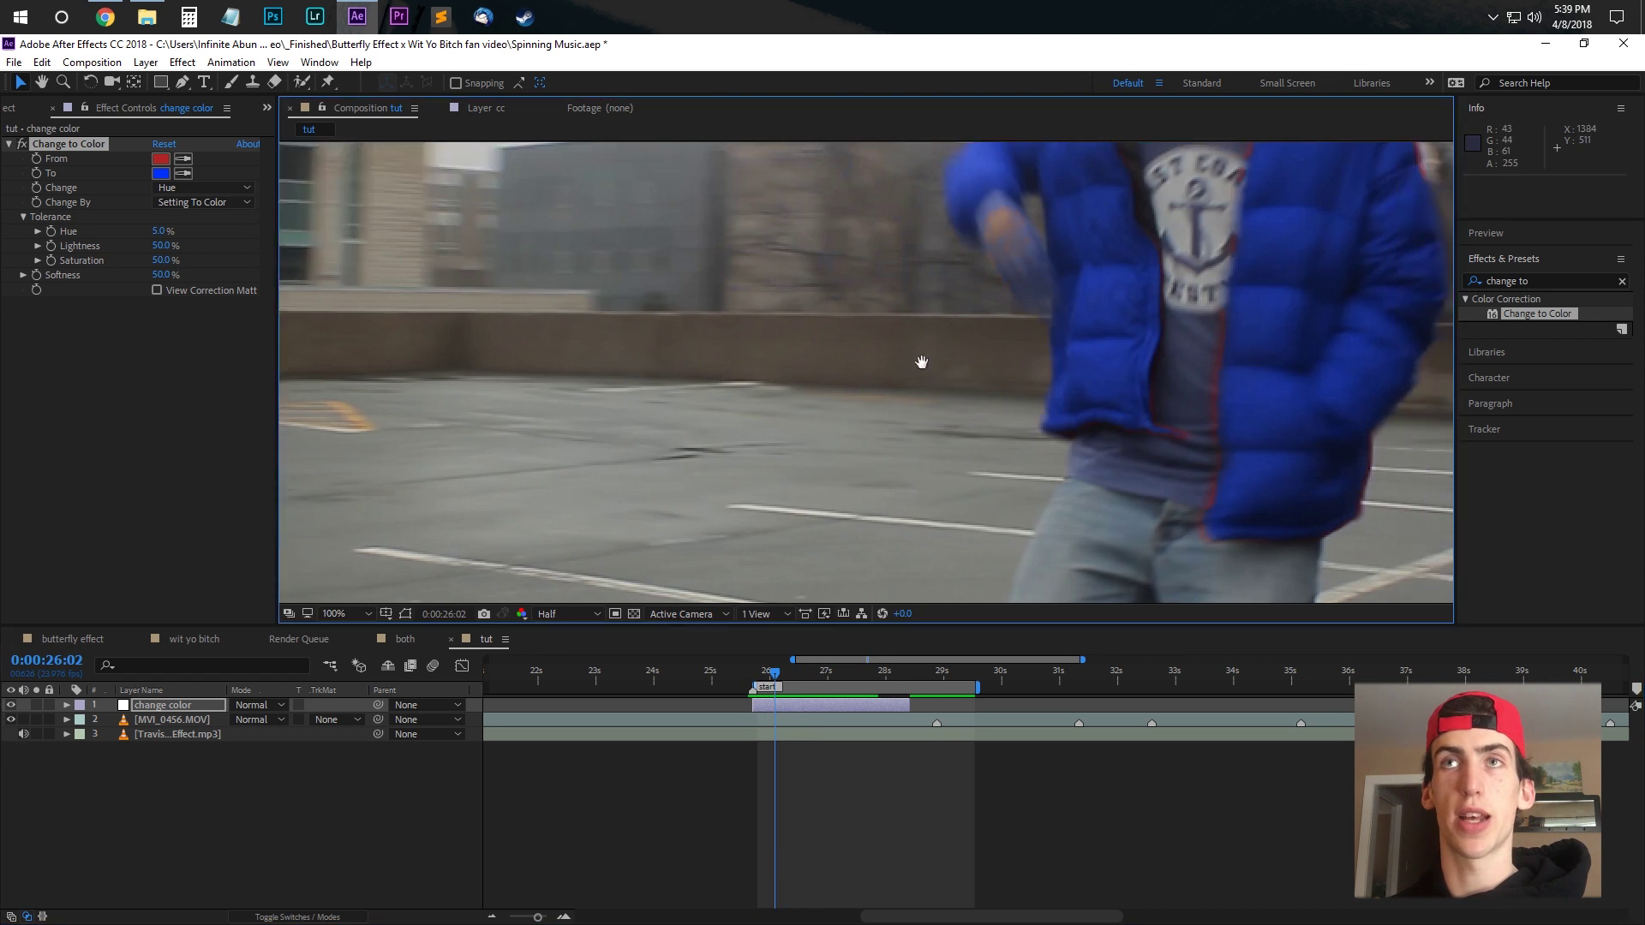
pyautogui.moveTo(921, 361); pyautogui.dragTo(342, 419)
pyautogui.click(565, 614)
pyautogui.click(565, 658)
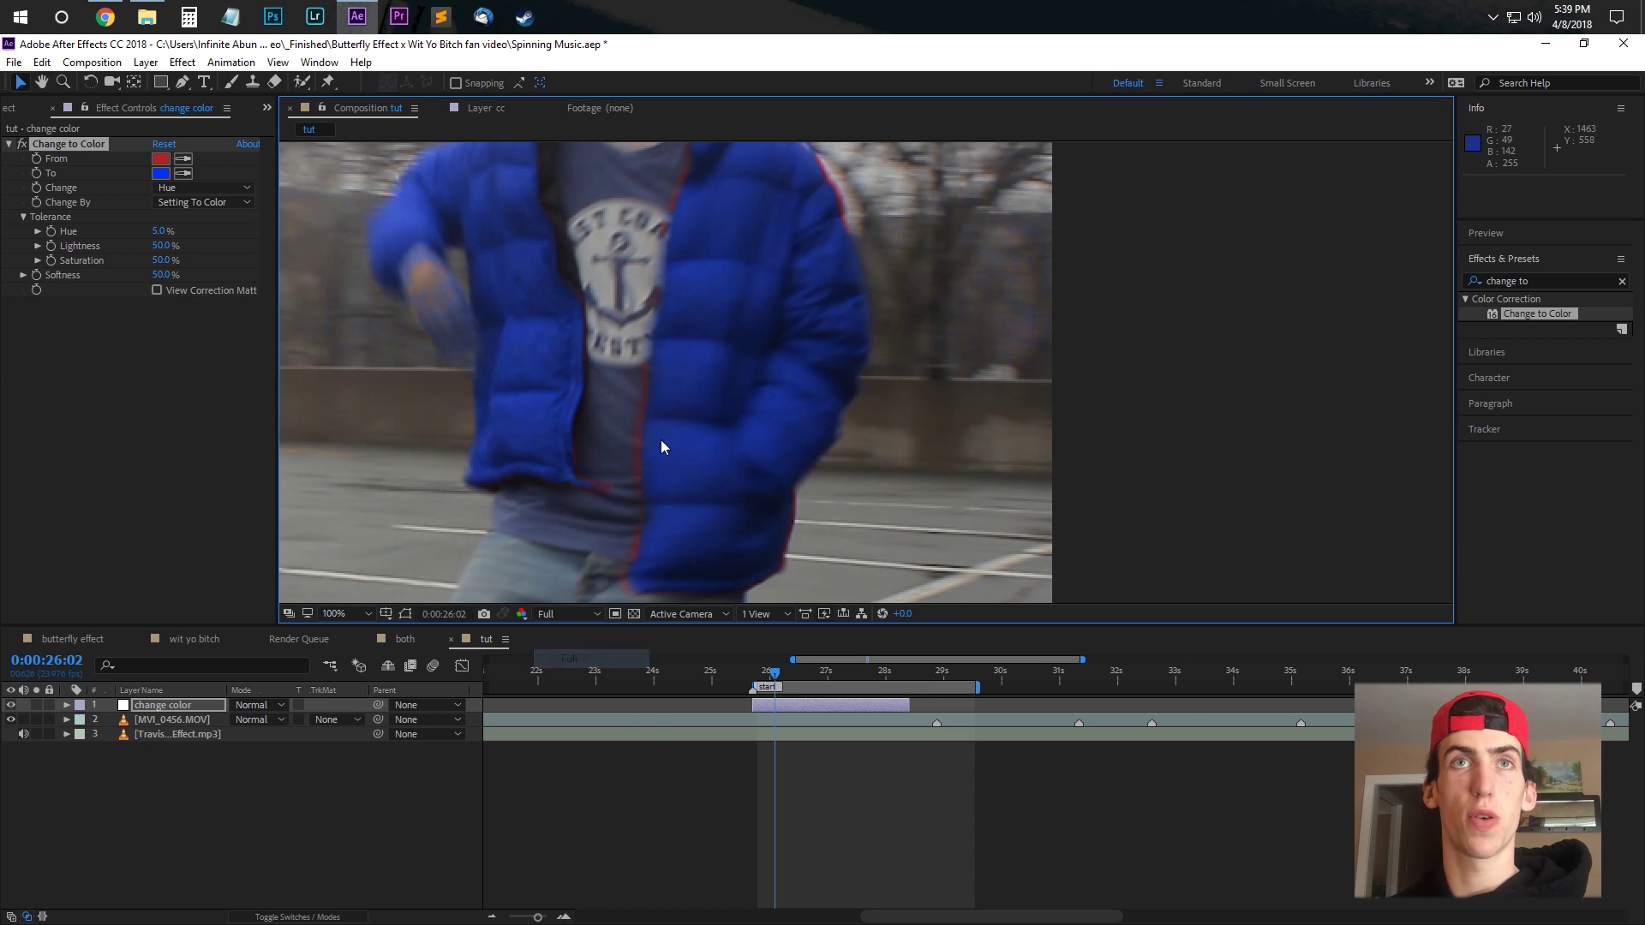
# Set the Change to Color hue tolerance to 12.8% and the softness to 93%.
pyautogui.moveTo(642, 449); pyautogui.dragTo(865, 372)
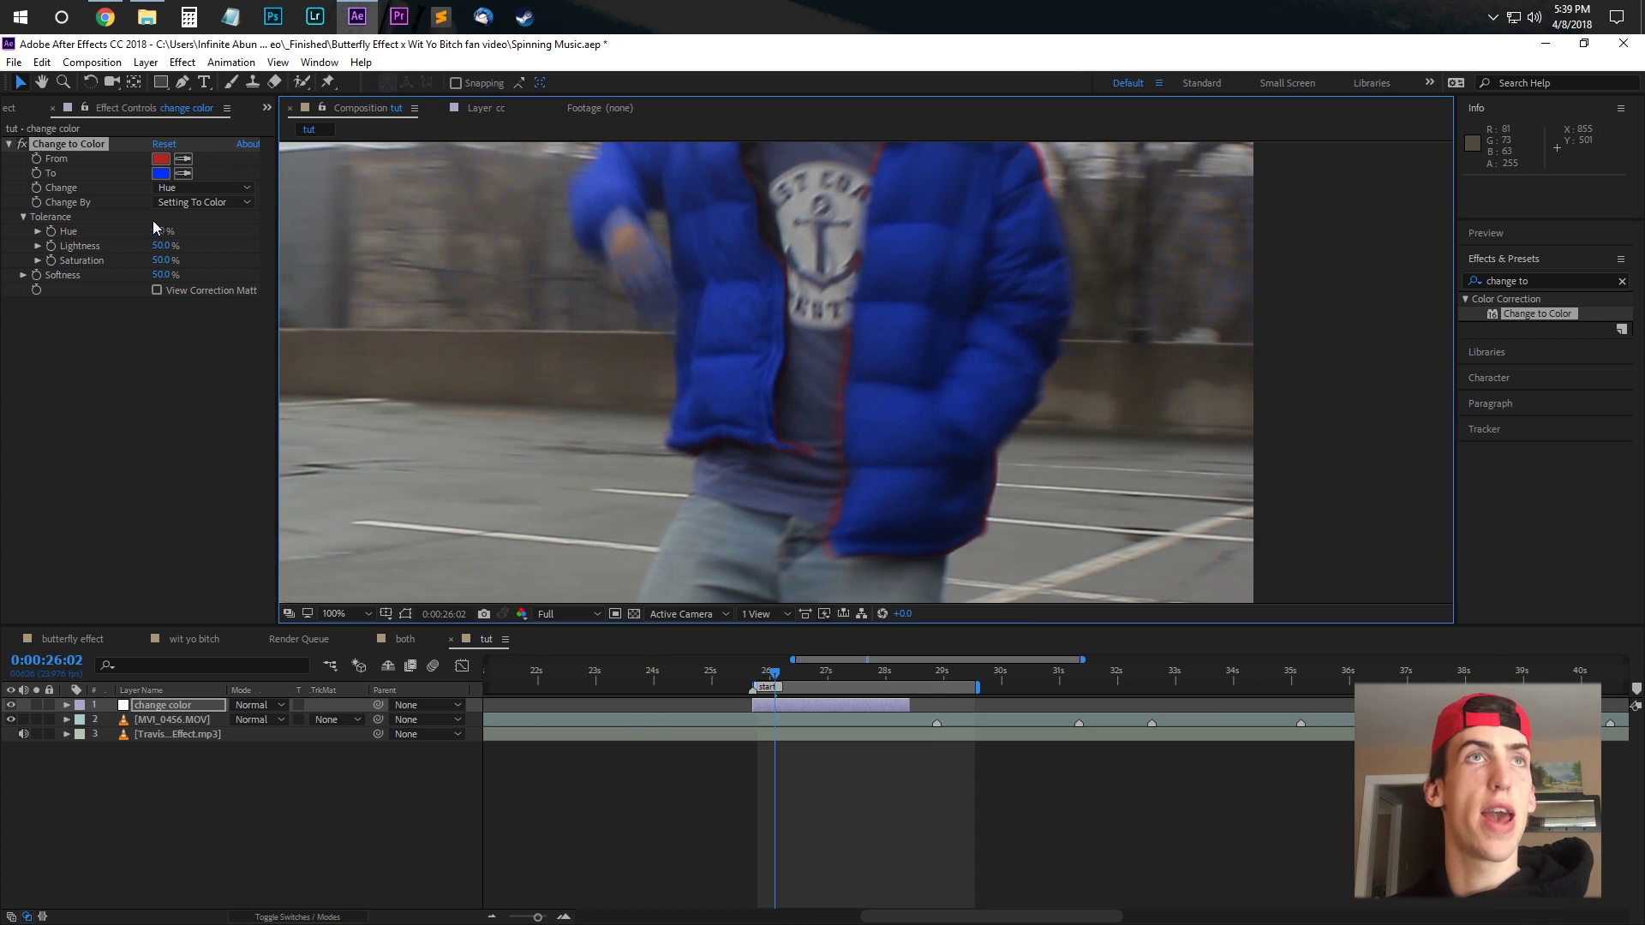
pyautogui.moveTo(163, 233); pyautogui.dragTo(209, 231)
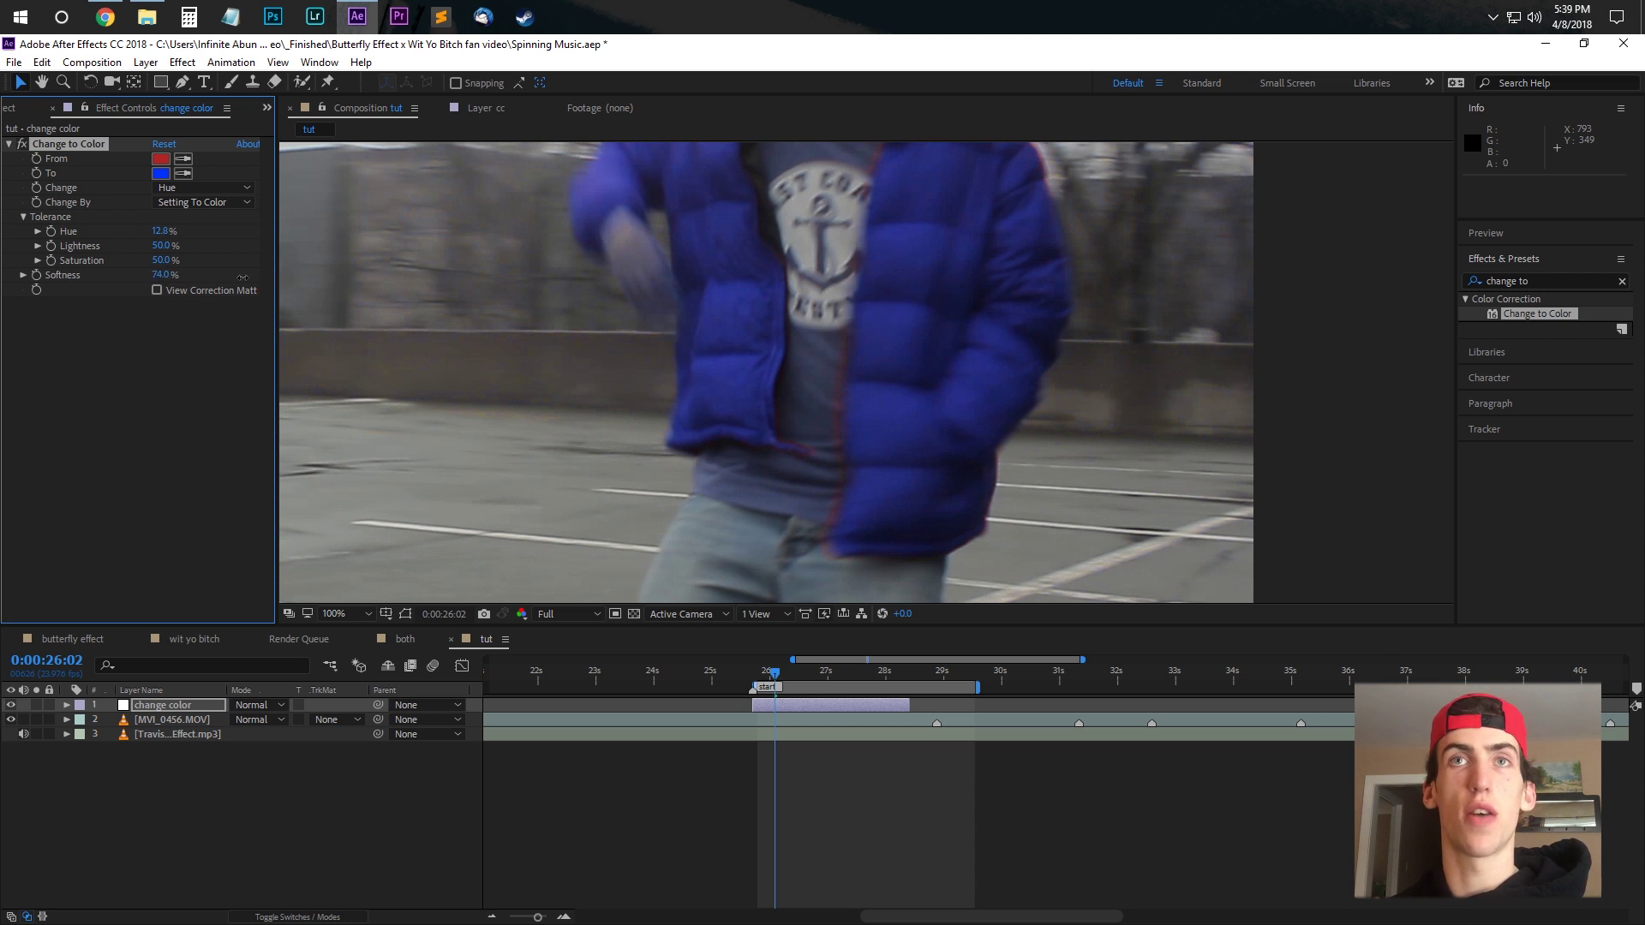
pyautogui.moveTo(243, 276); pyautogui.dragTo(93, 280)
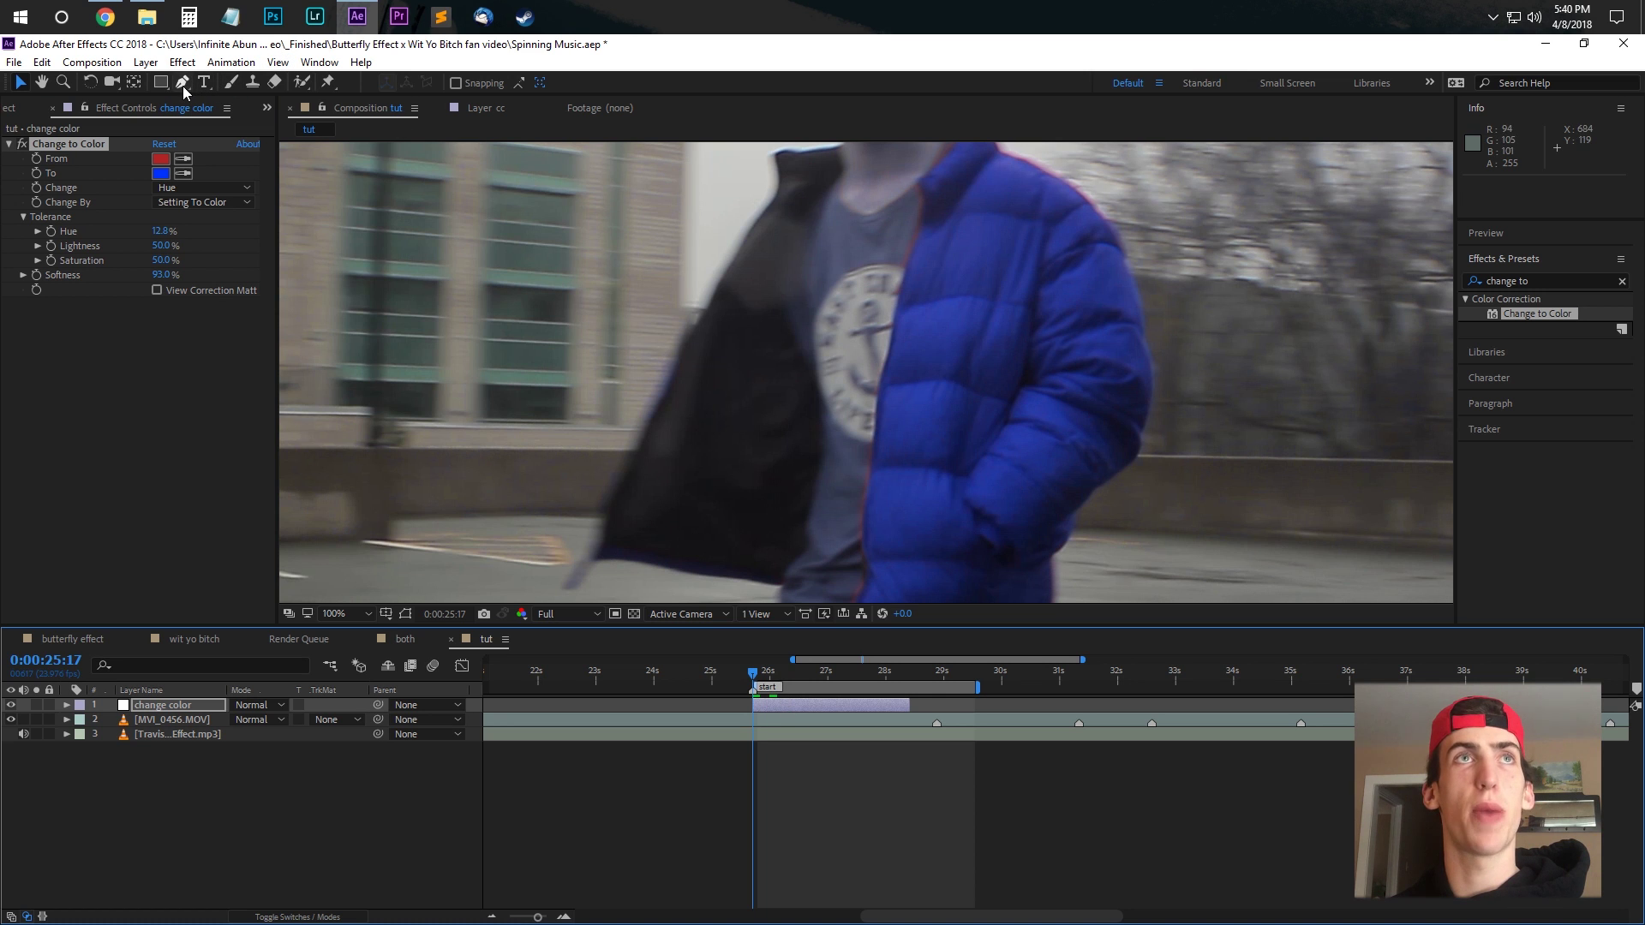
# Draw a closed Pen mask around the face and neck on the change color layer at 0:00:25:17.
pyautogui.click(183, 85)
pyautogui.moveTo(921, 356); pyautogui.dragTo(882, 553)
pyautogui.moveTo(934, 330); pyautogui.dragTo(900, 257)
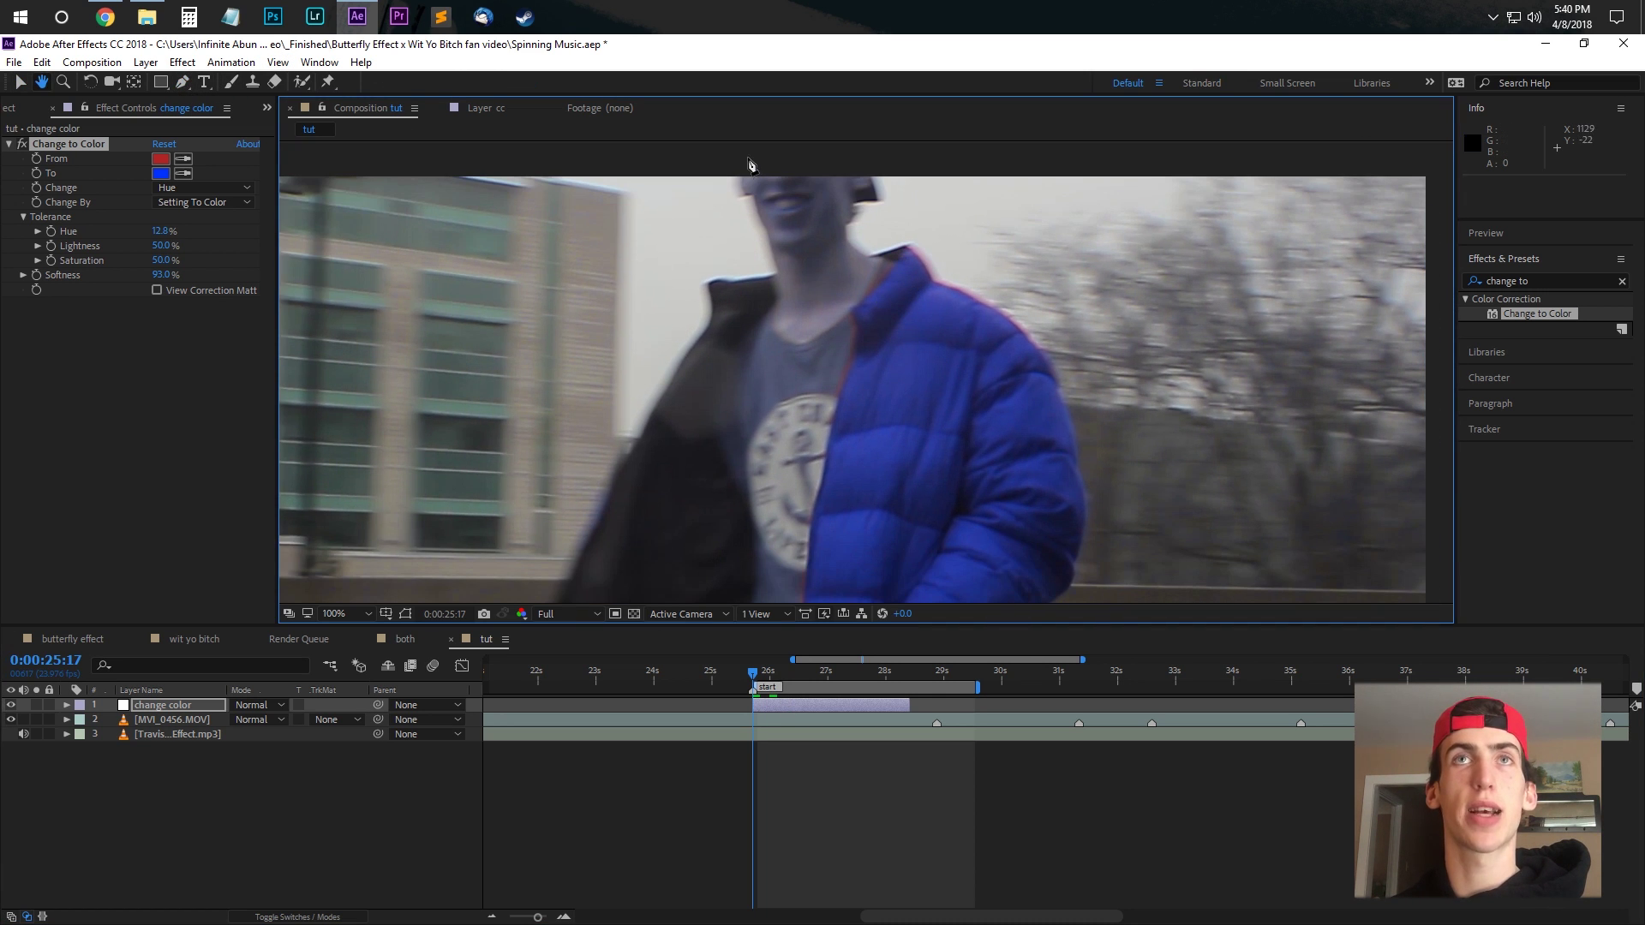
pyautogui.press('g')
pyautogui.click(712, 170)
pyautogui.click(735, 228)
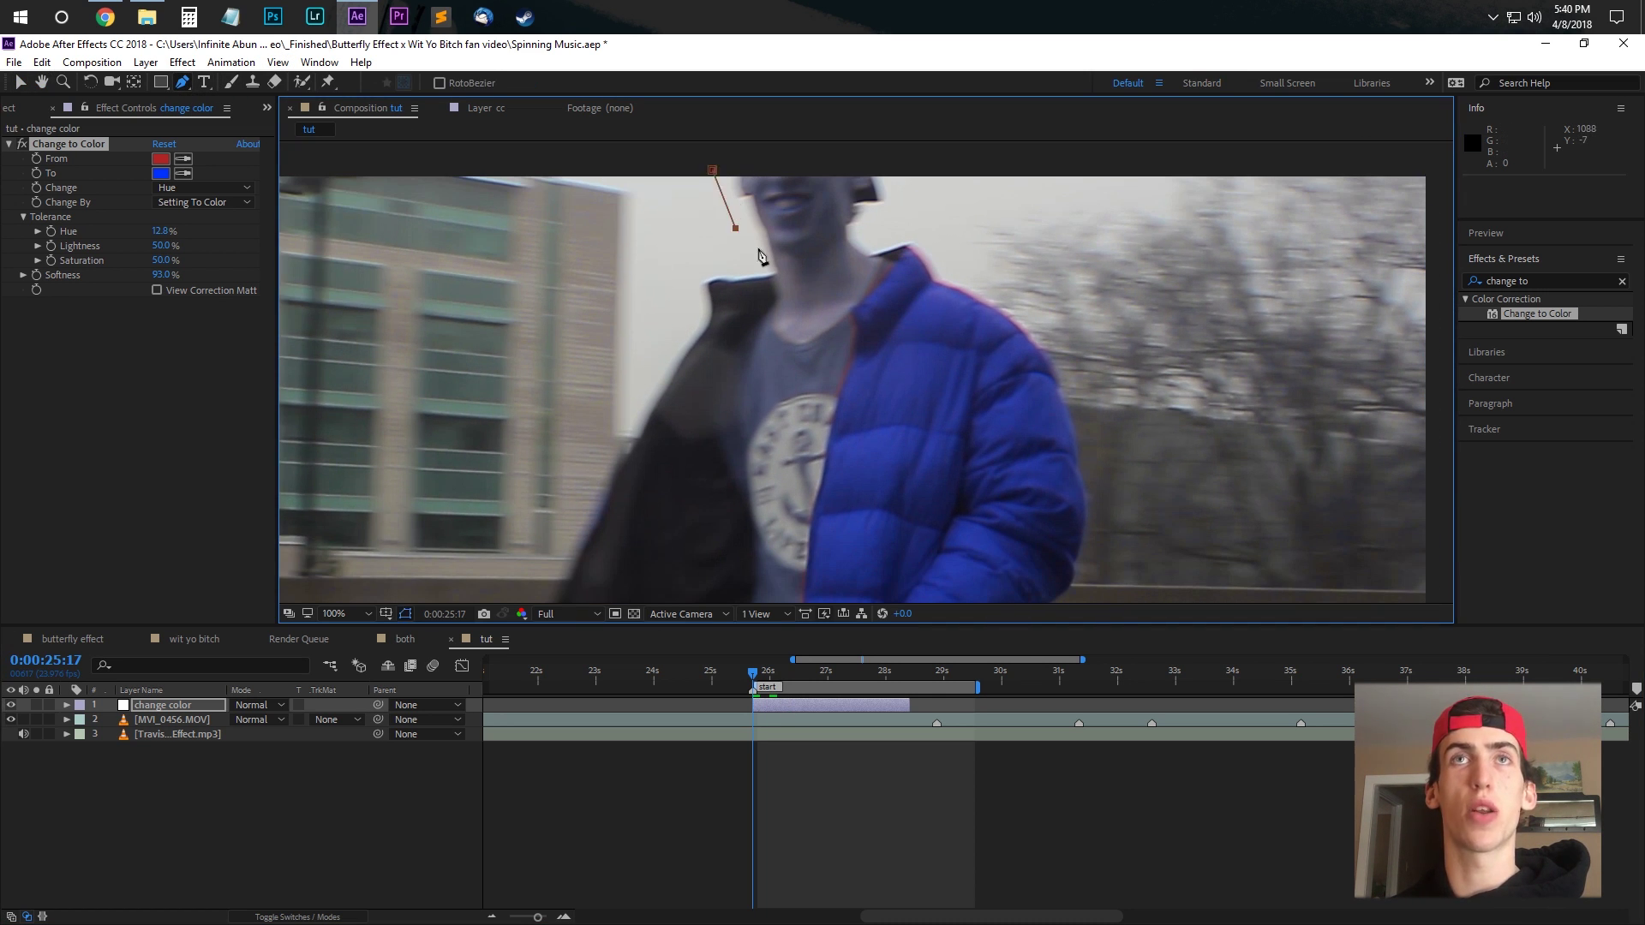
pyautogui.click(761, 258)
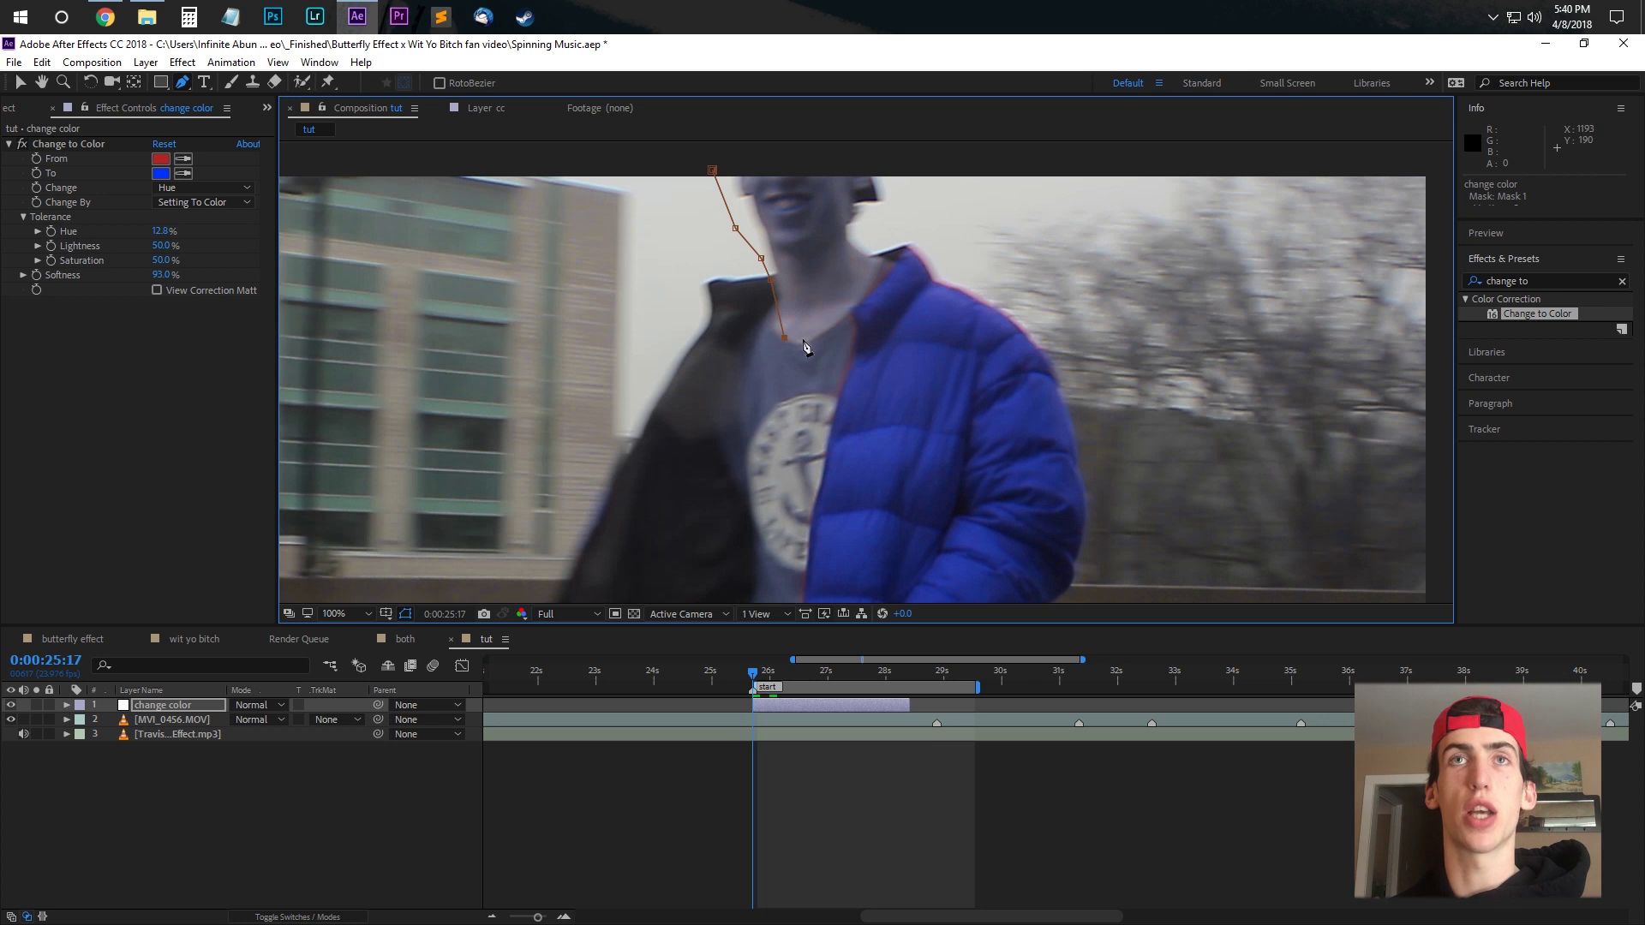
pyautogui.hotkey('ctrl', 'z')
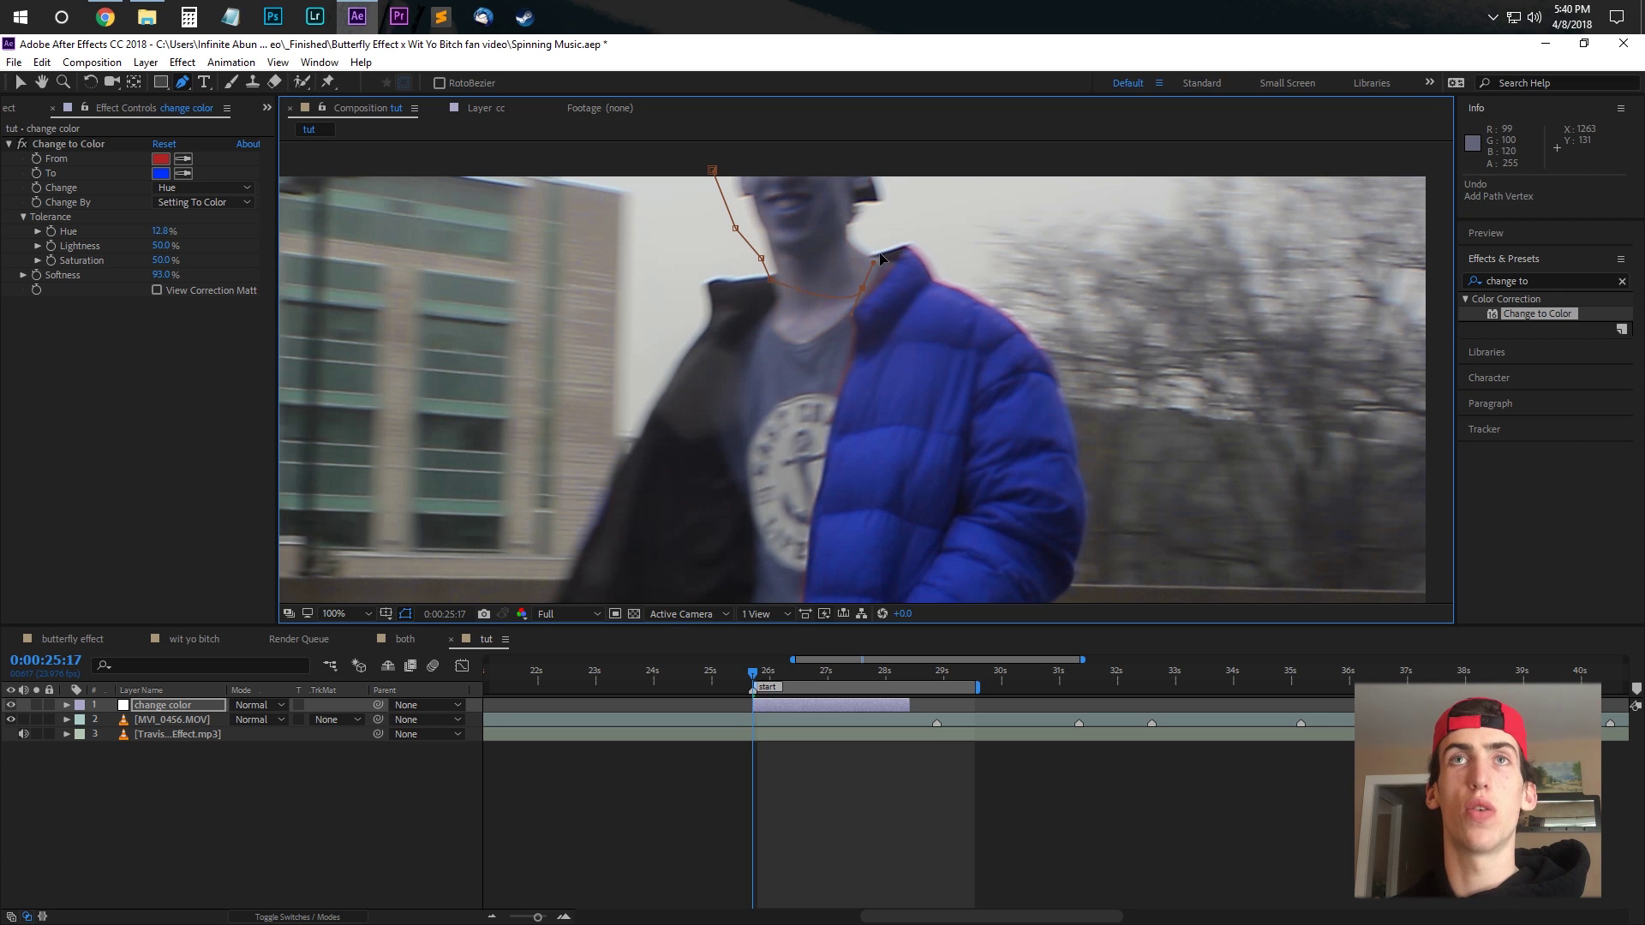
pyautogui.moveTo(881, 259); pyautogui.dragTo(771, 165)
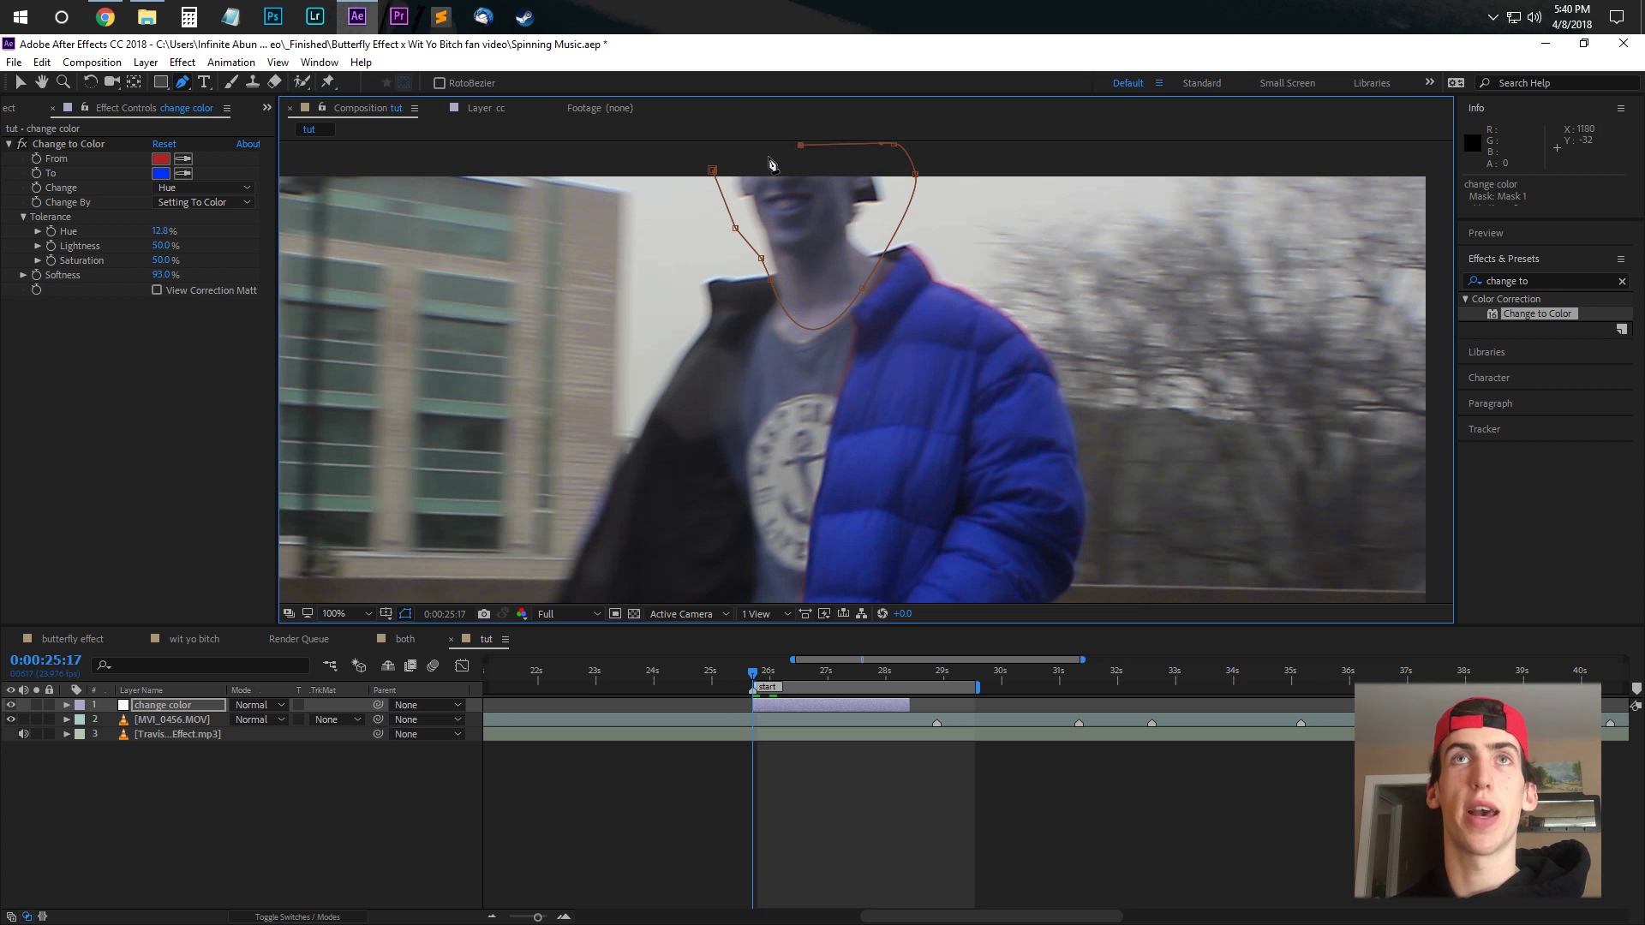
pyautogui.click(714, 173)
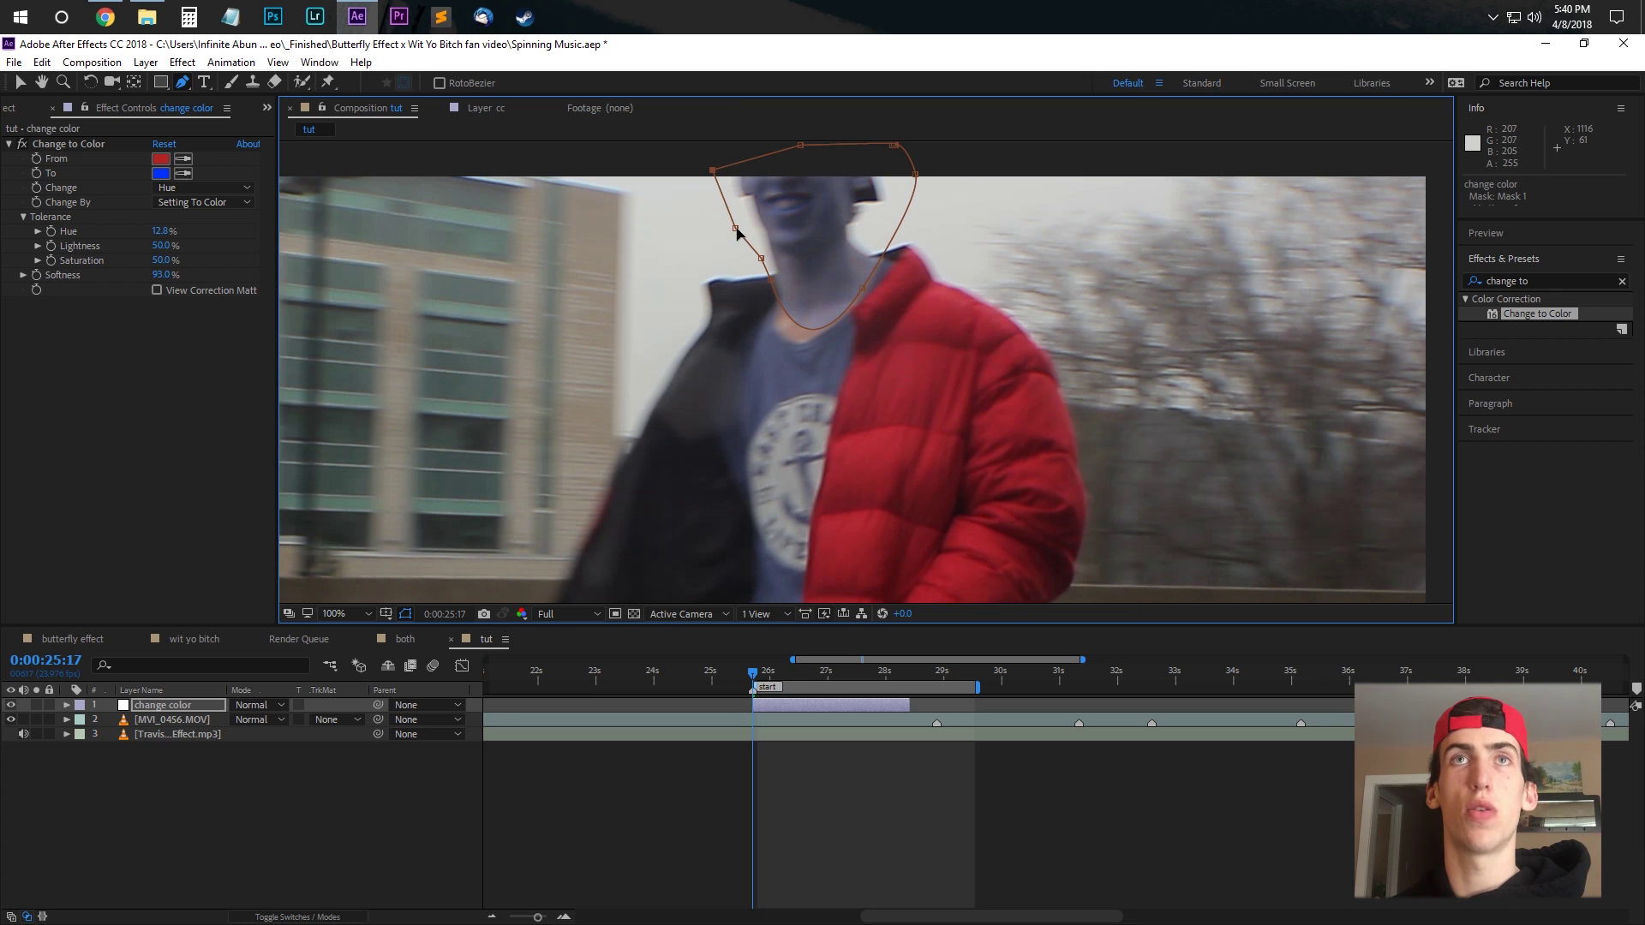
pyautogui.hotkey('ctrl', 'z')
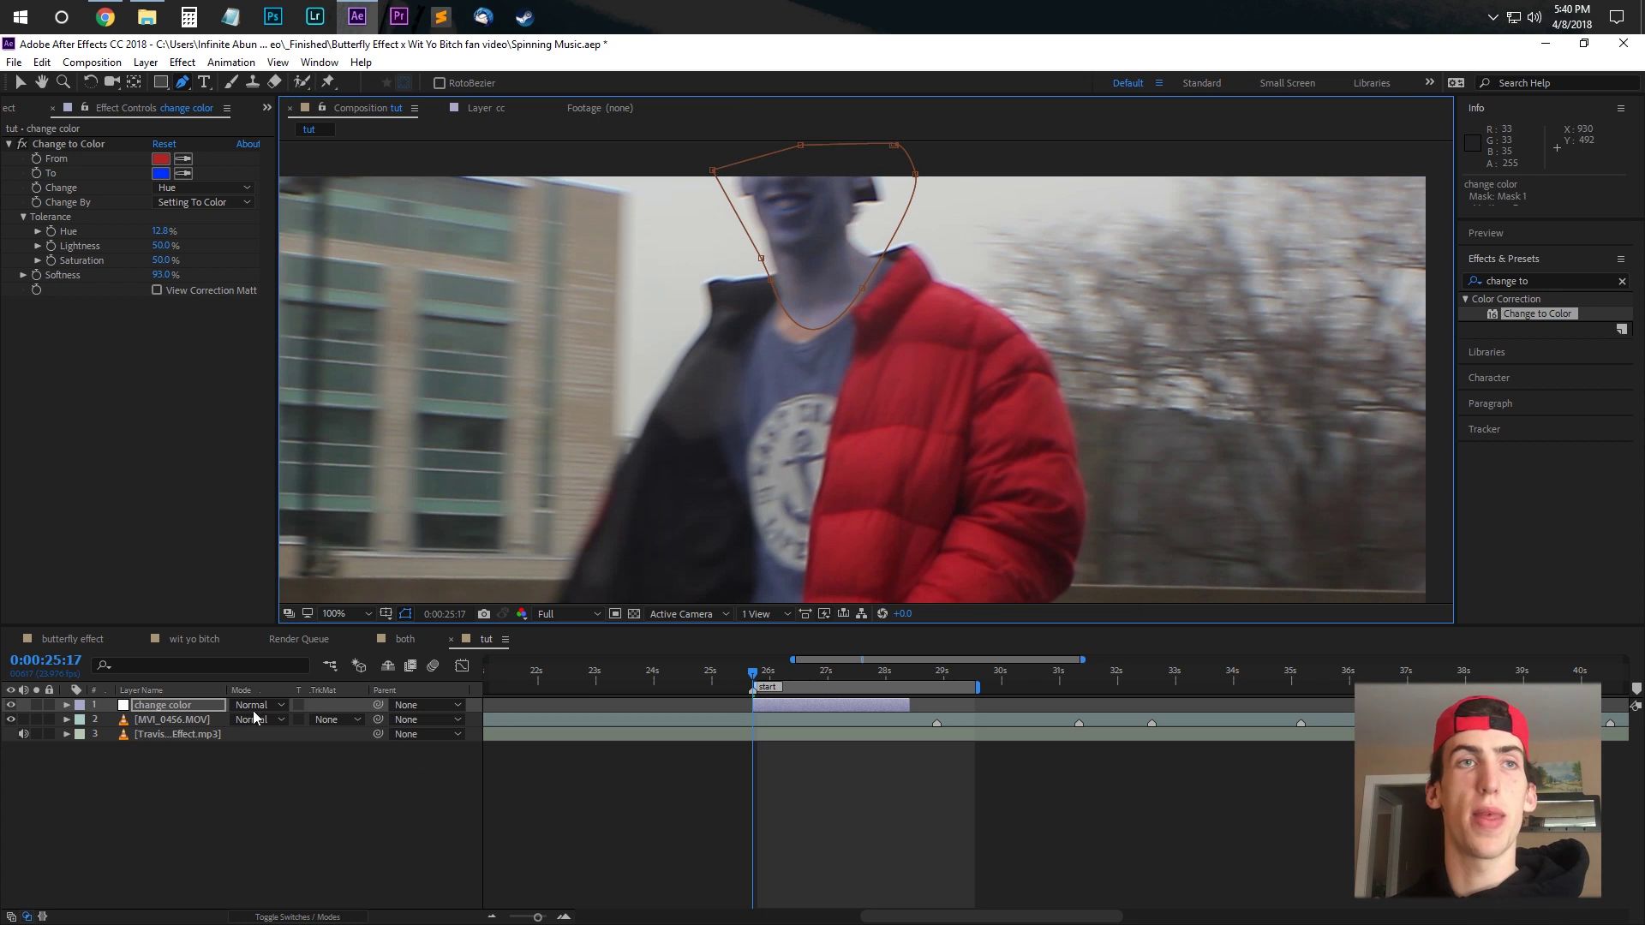
# Set the face mask's mode to Subtract and hide the mask outline.
pyautogui.click(188, 711)
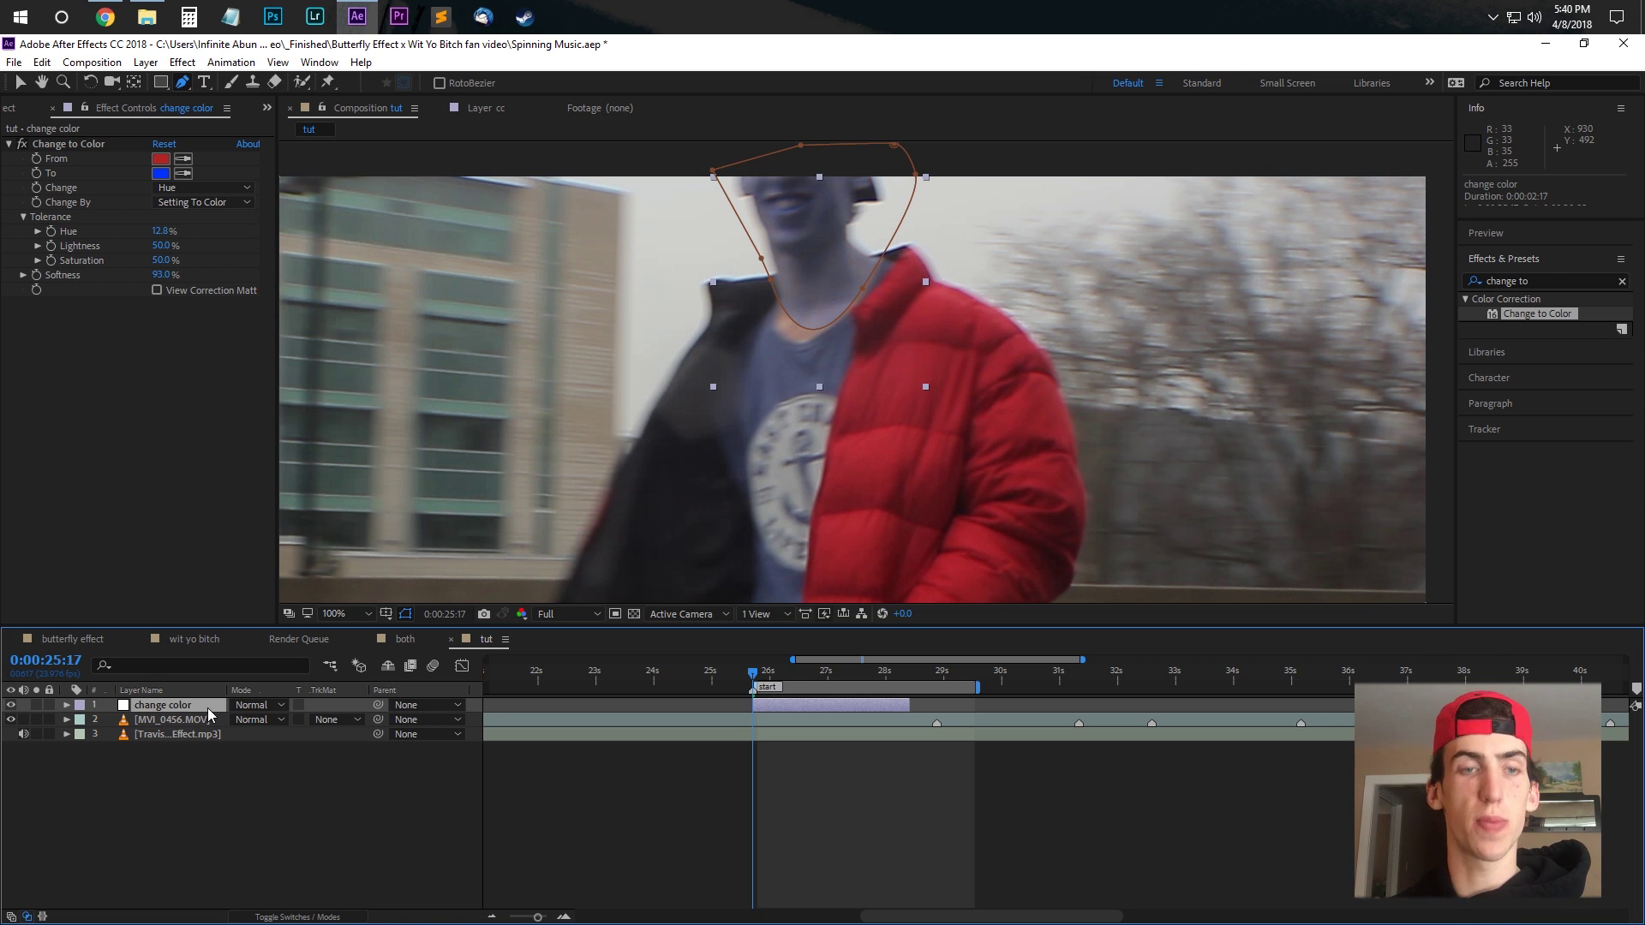
pyautogui.press('m')
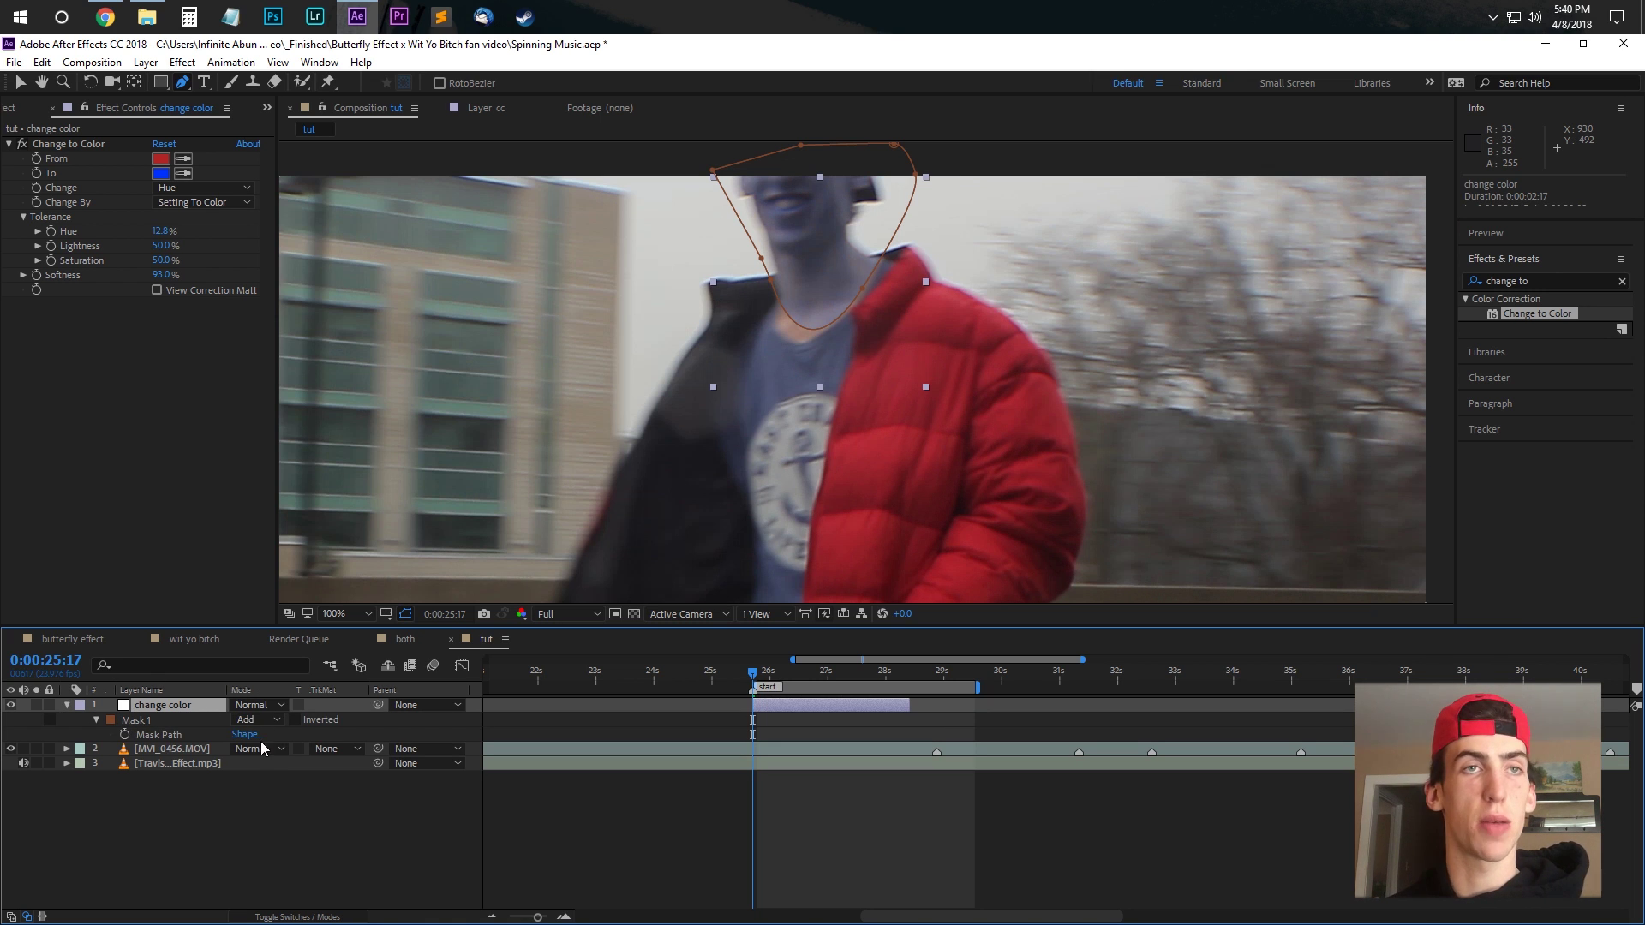
pyautogui.click(262, 726)
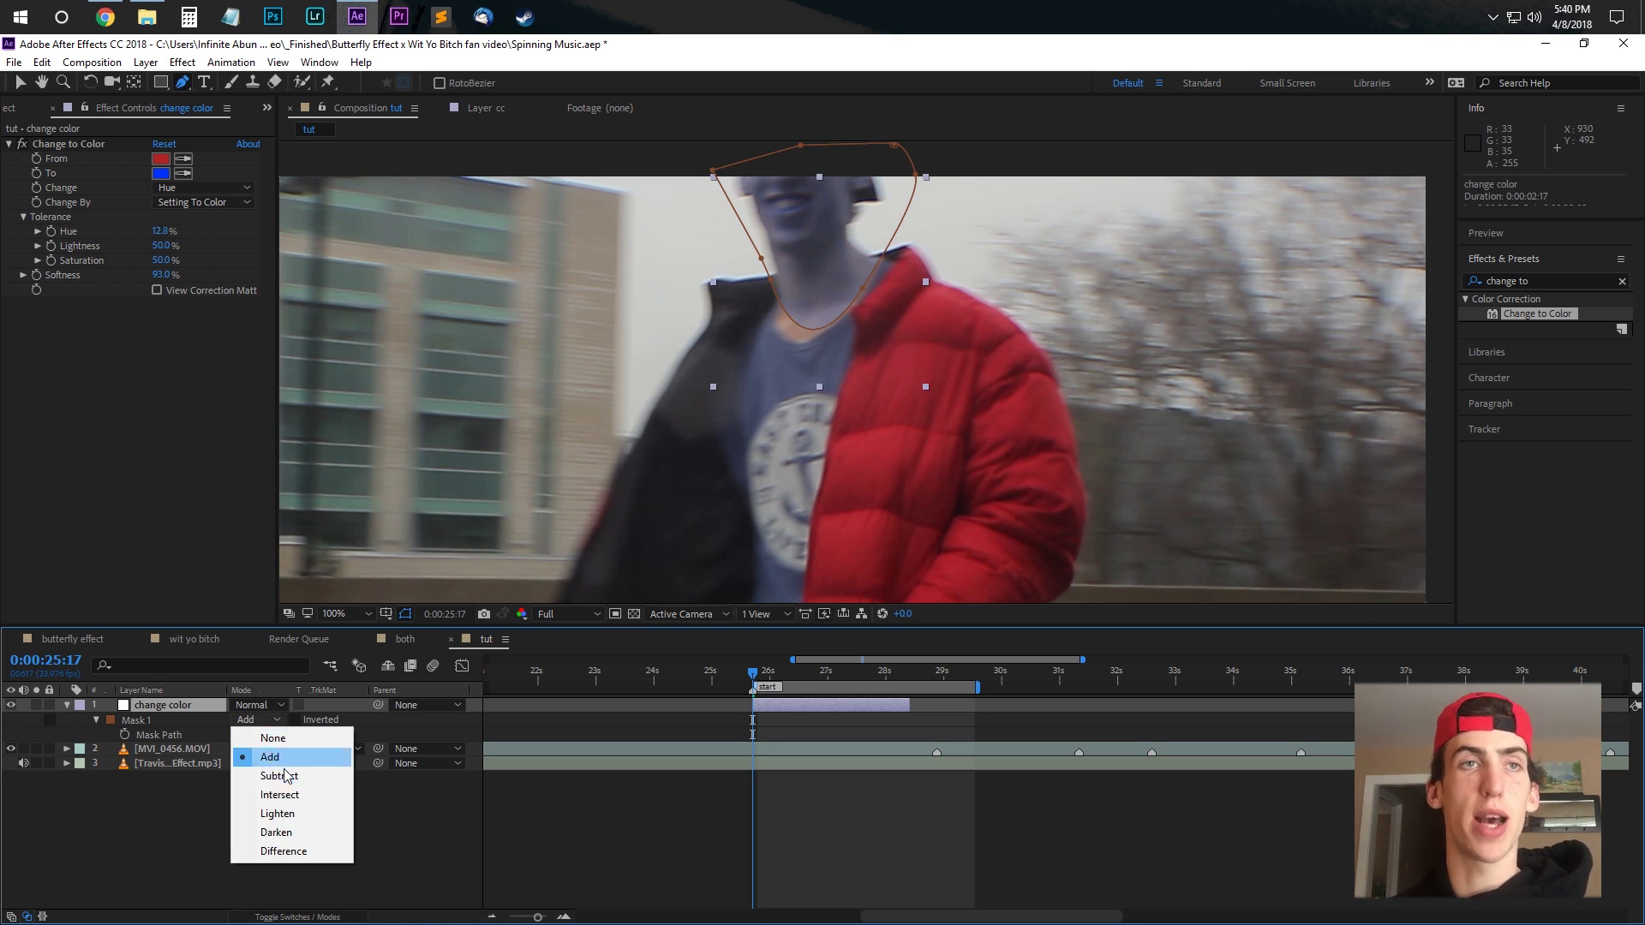
pyautogui.click(257, 770)
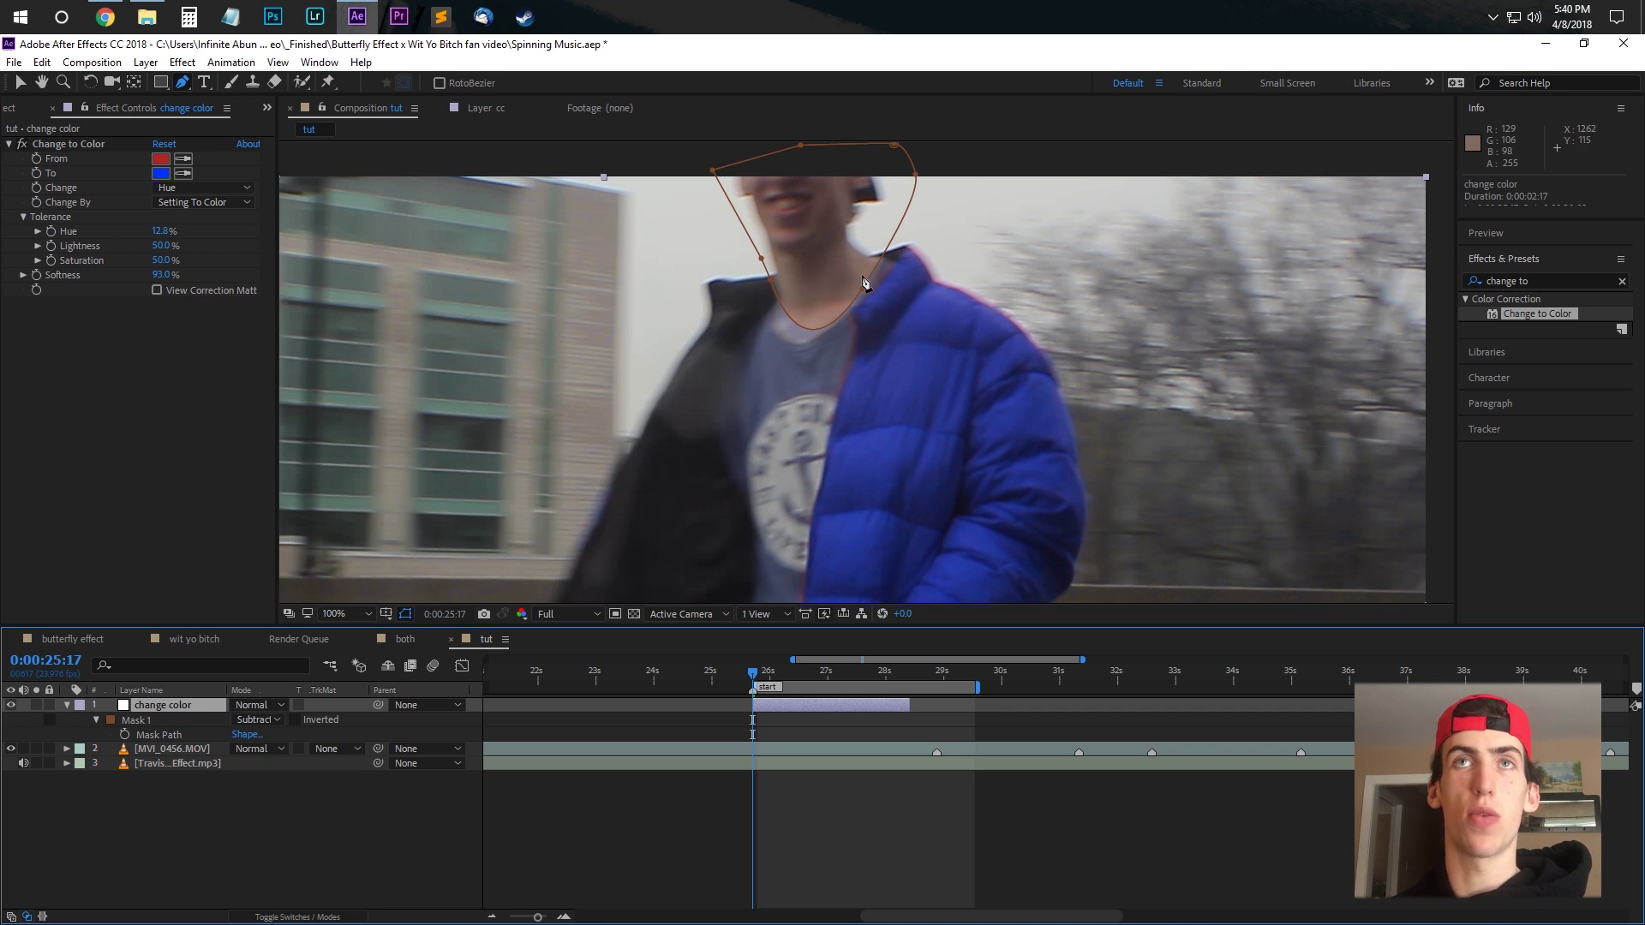
pyautogui.hotkey('ctrl', 'shift', 'h')
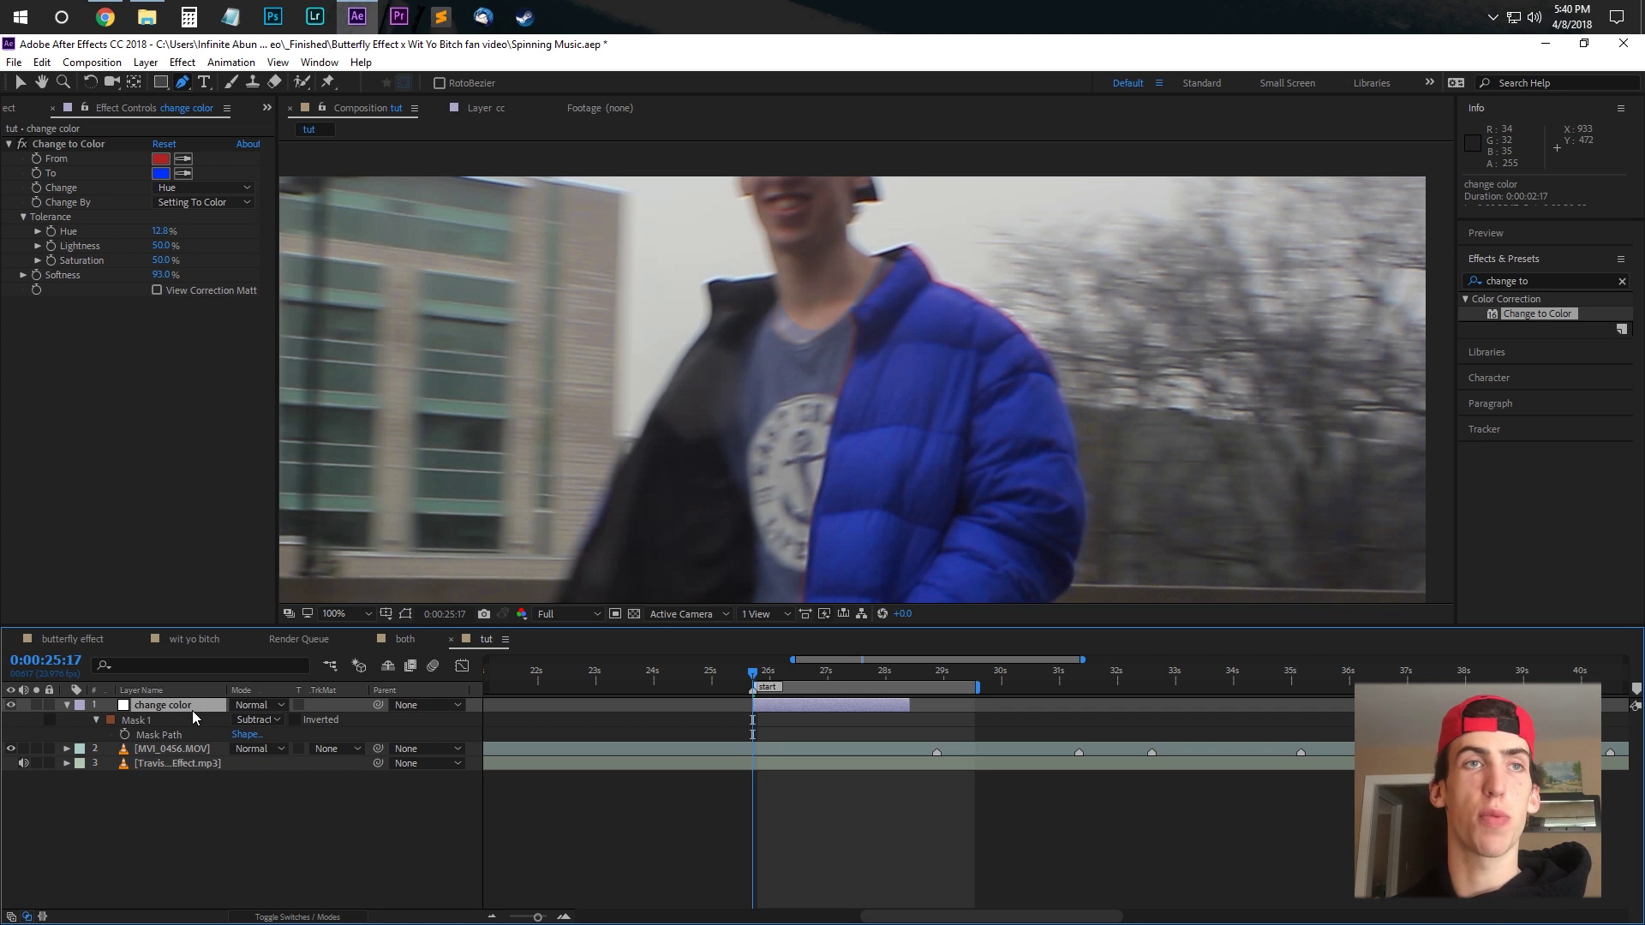
# Set the face mask's feather to 25 pixels.
pyautogui.click(265, 736)
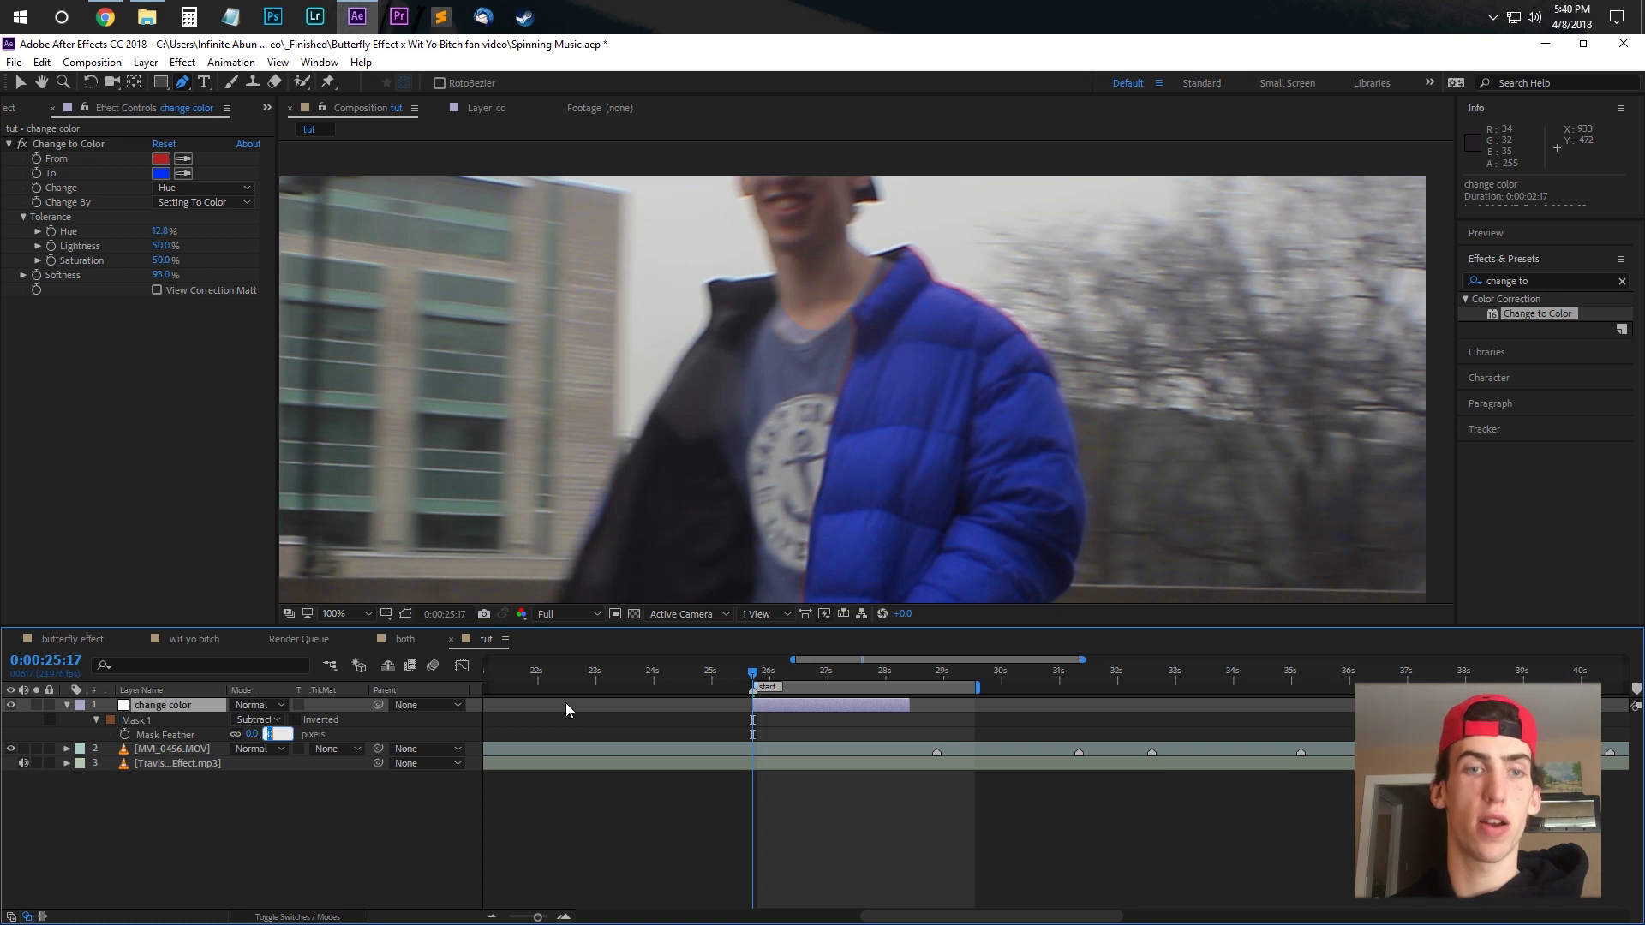
pyautogui.press('Return')
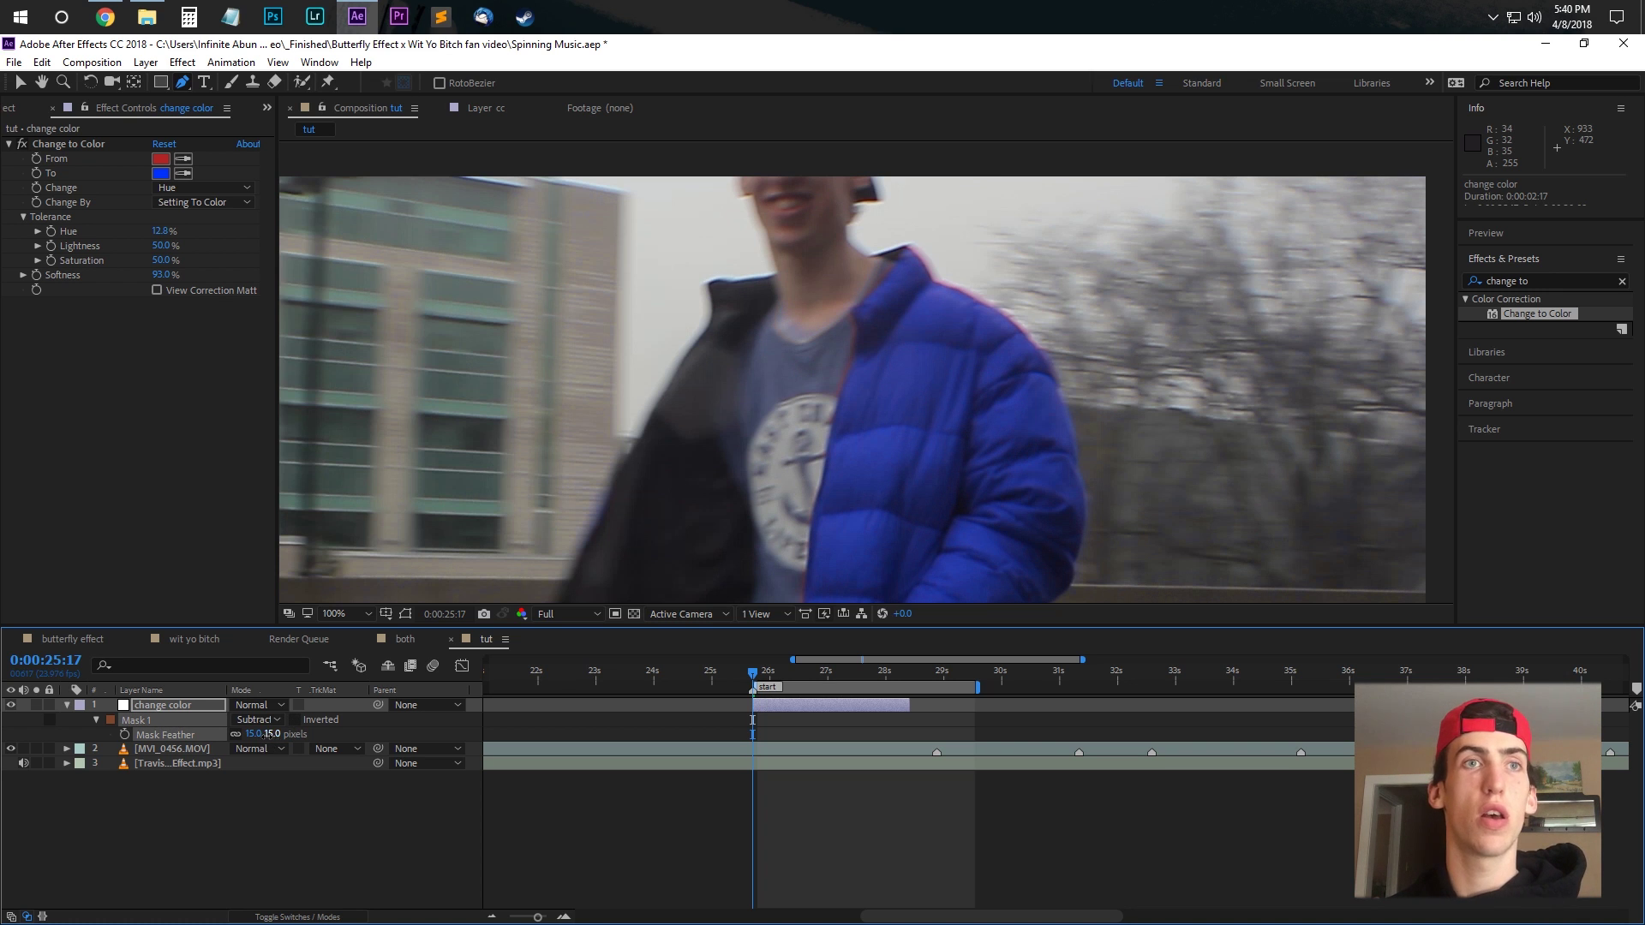
pyautogui.click(266, 735)
pyautogui.write('25')
pyautogui.press('Return')
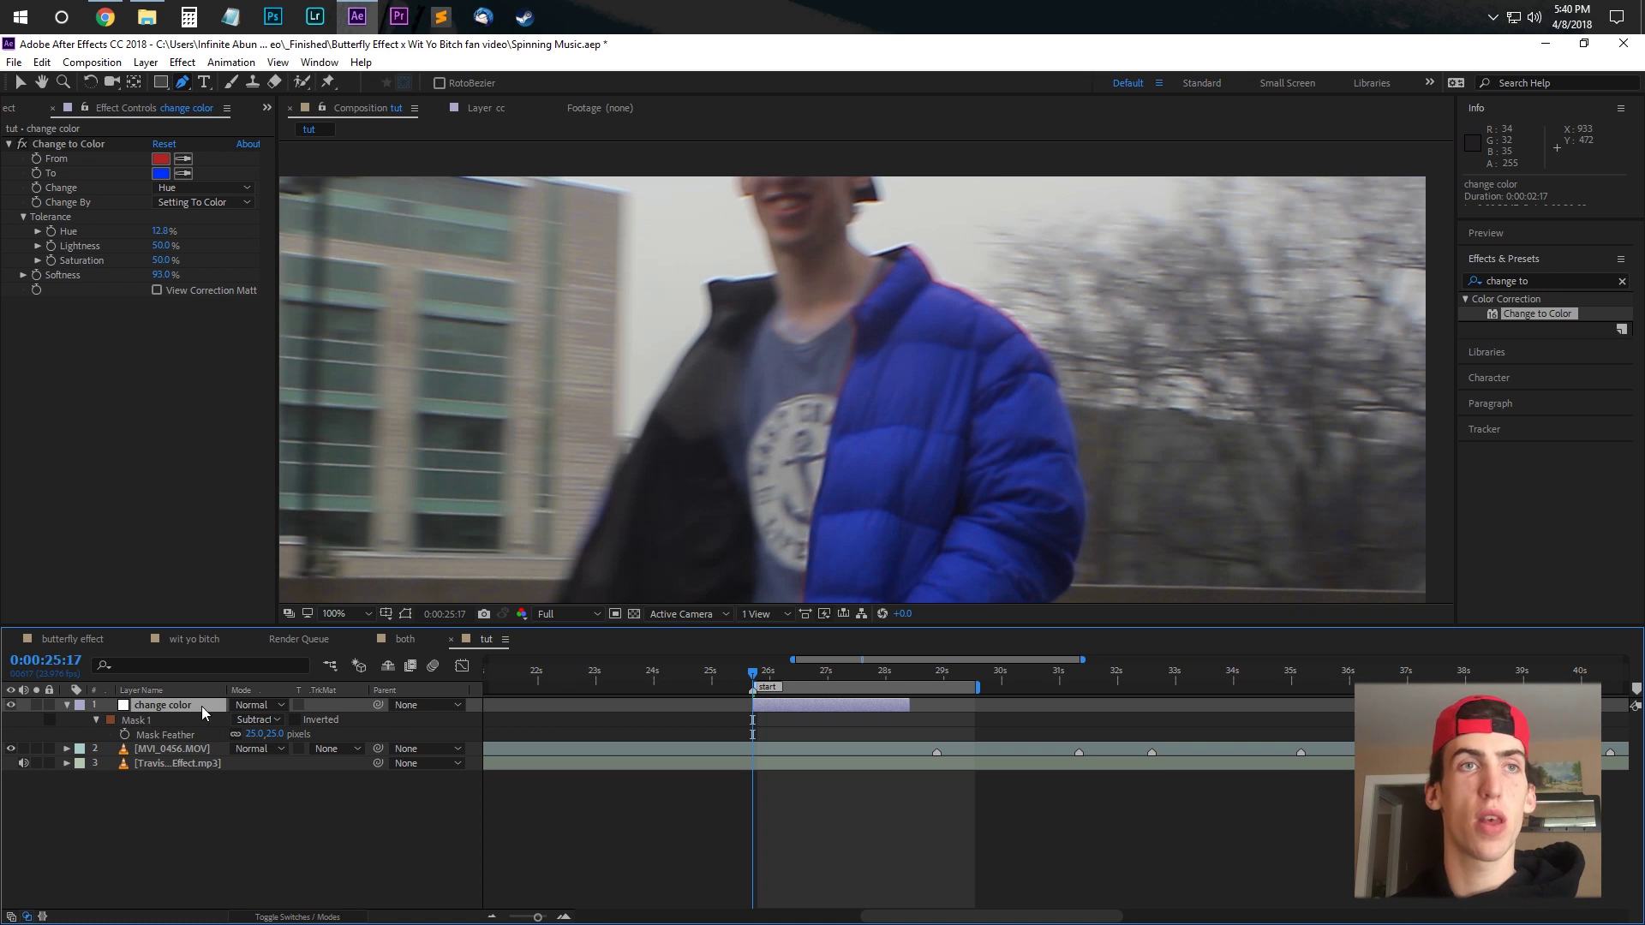
# Show the face mask's outline again and start keyframing its Mask Path at 0:00:25:17.
pyautogui.press('m')
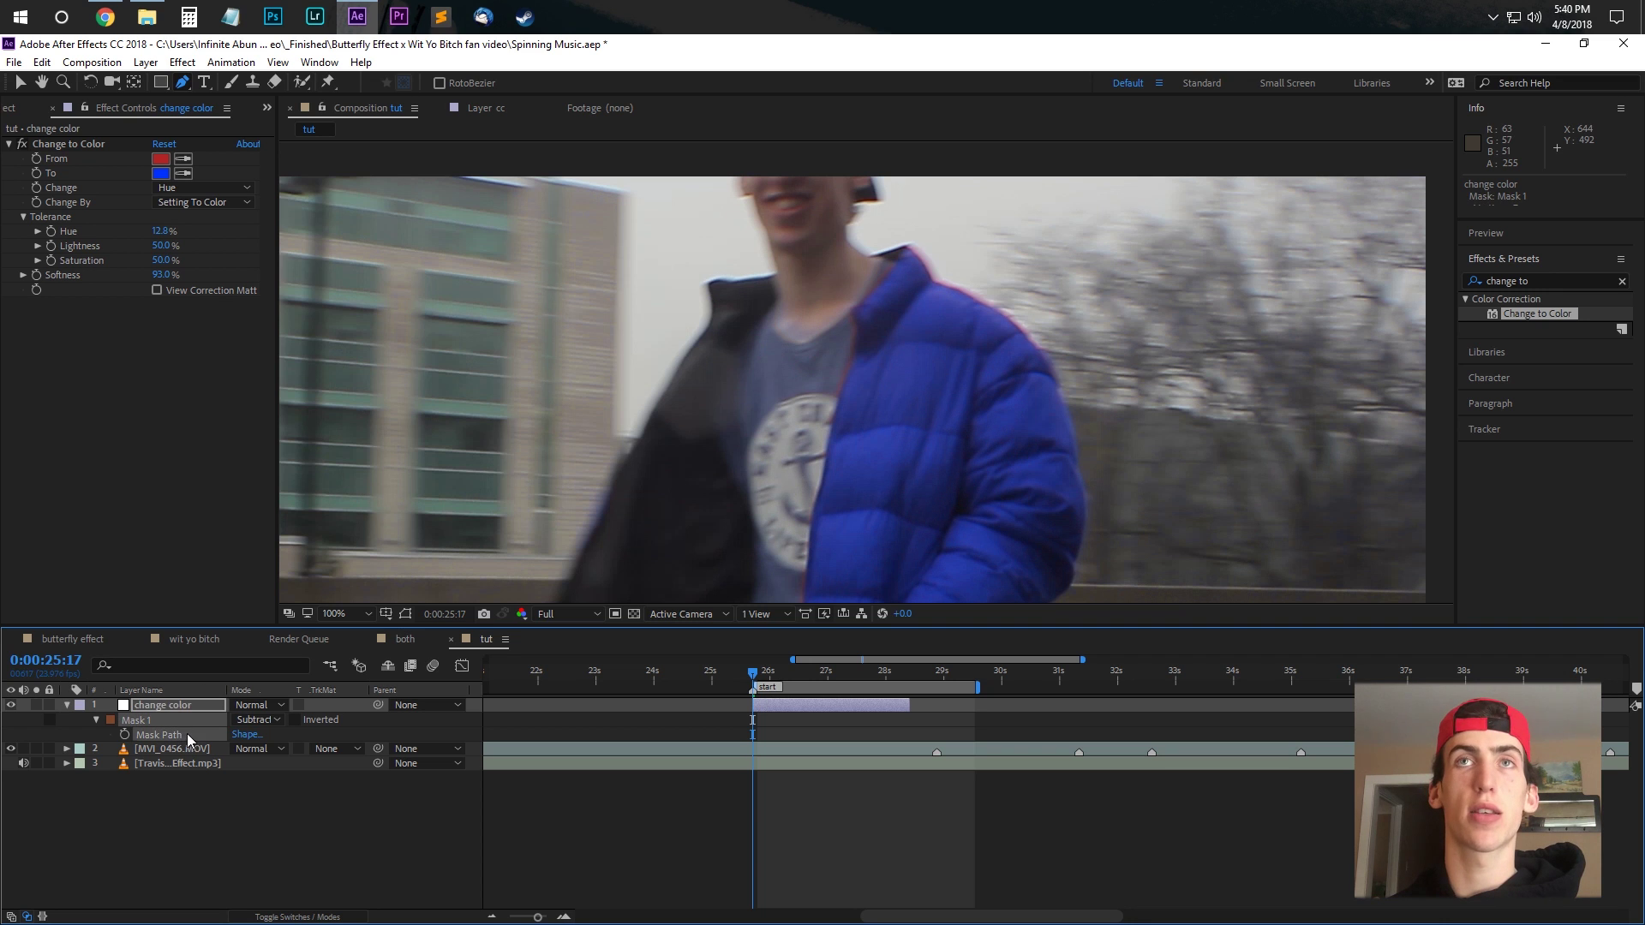
pyautogui.press('v')
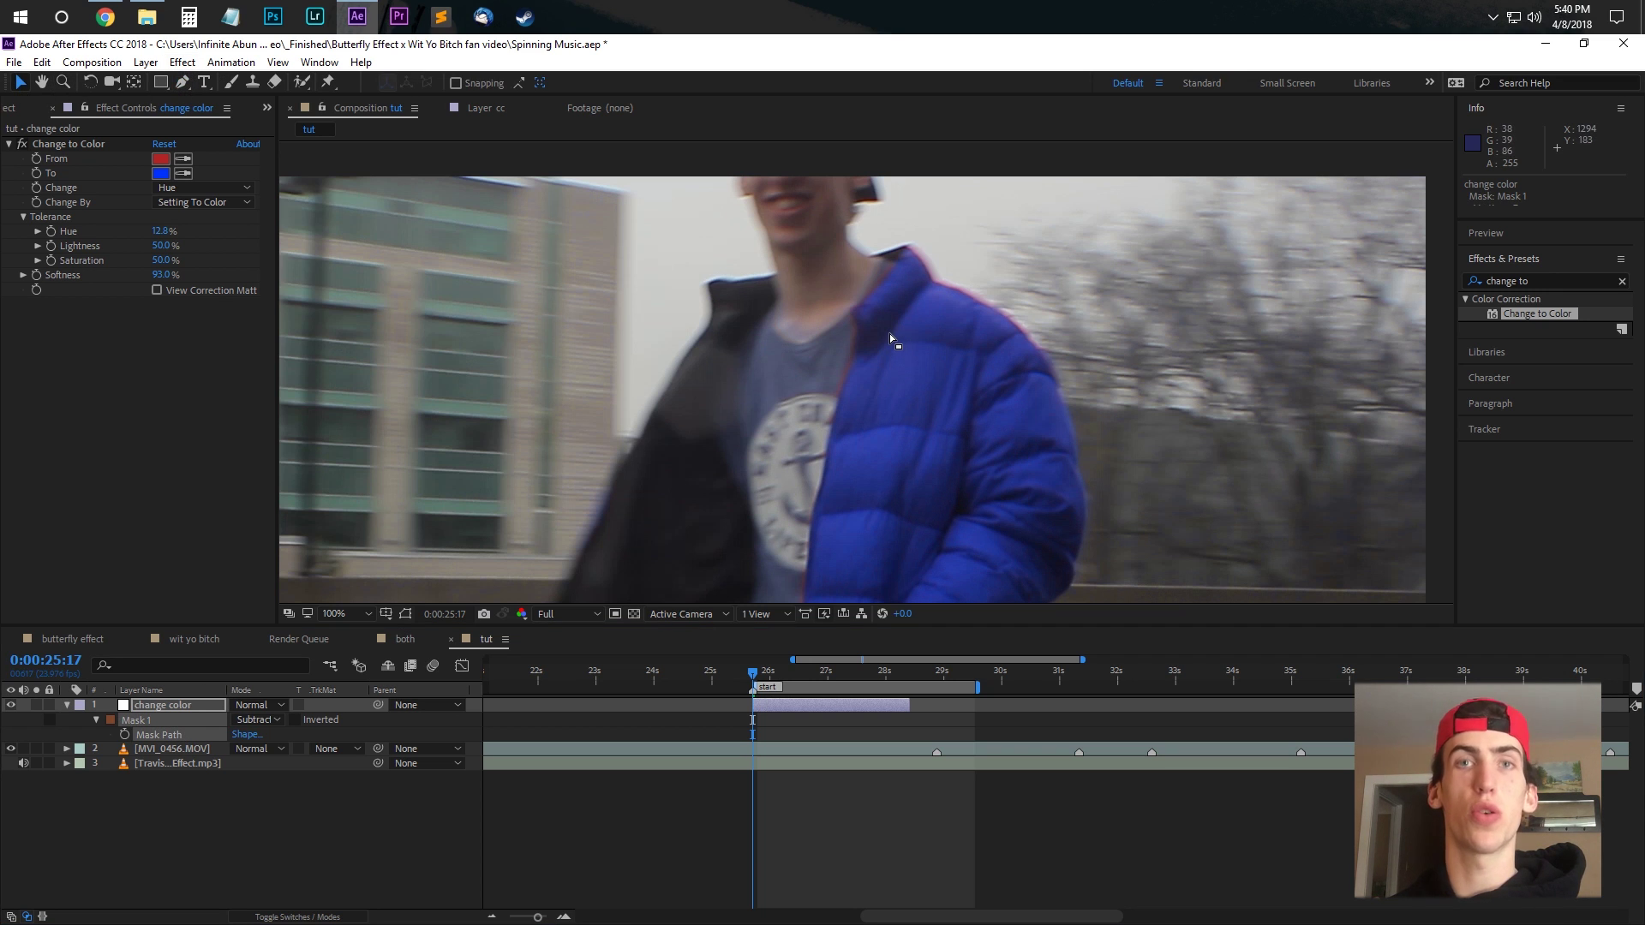
pyautogui.hotkey('ctrl', 'shift', 'h')
pyautogui.click(886, 320)
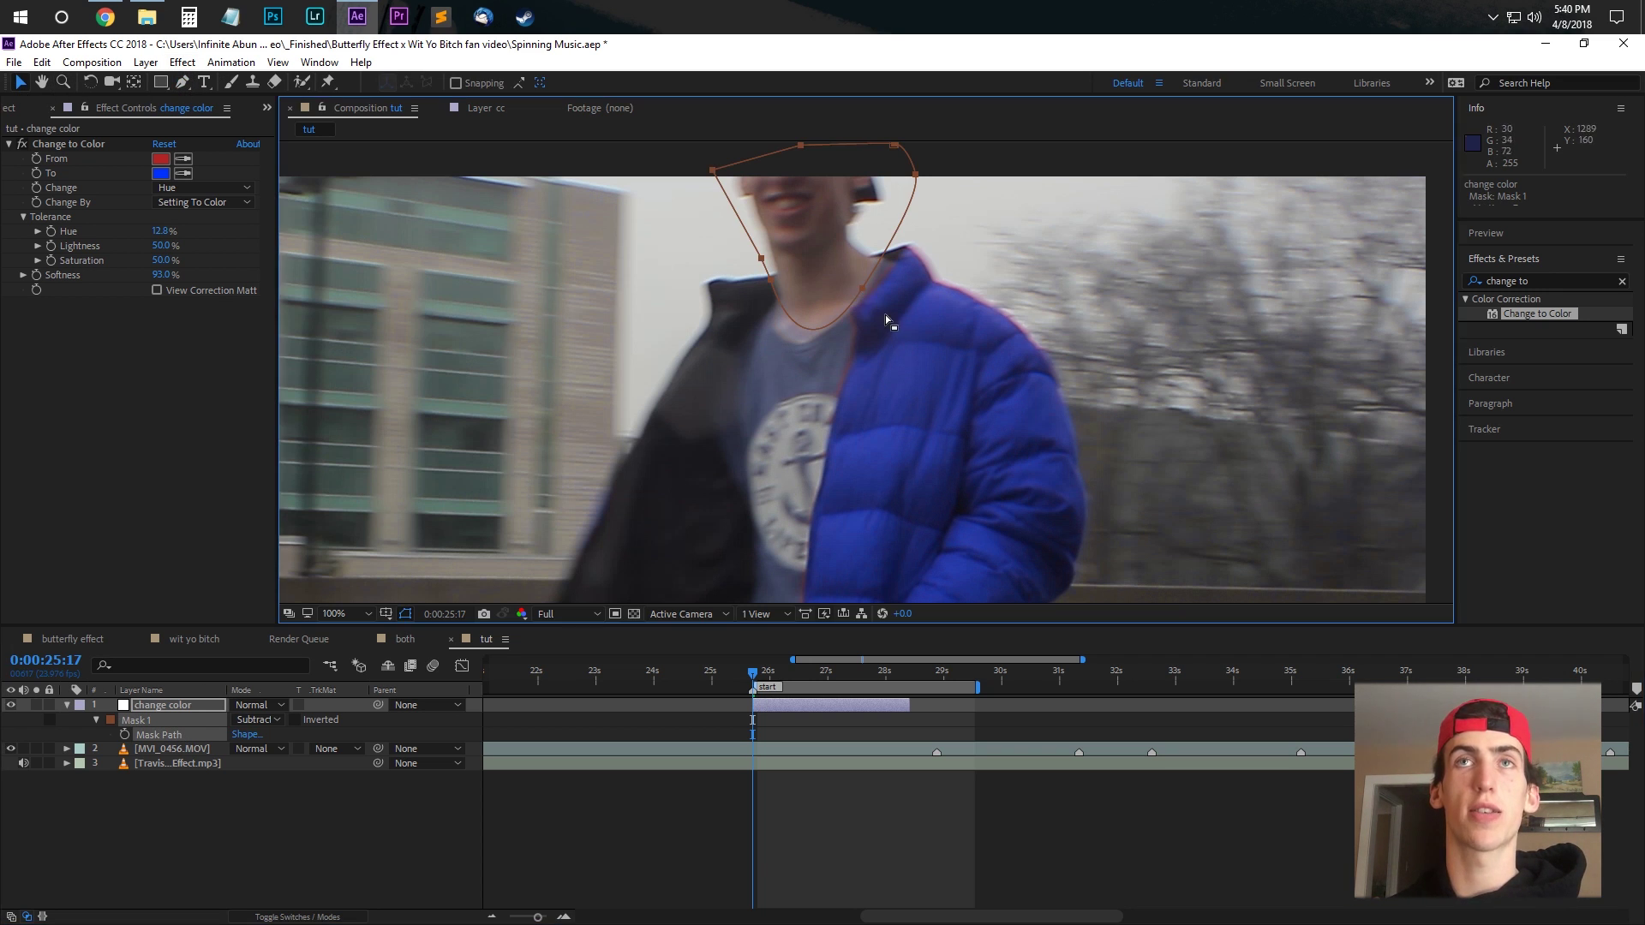
pyautogui.click(862, 291)
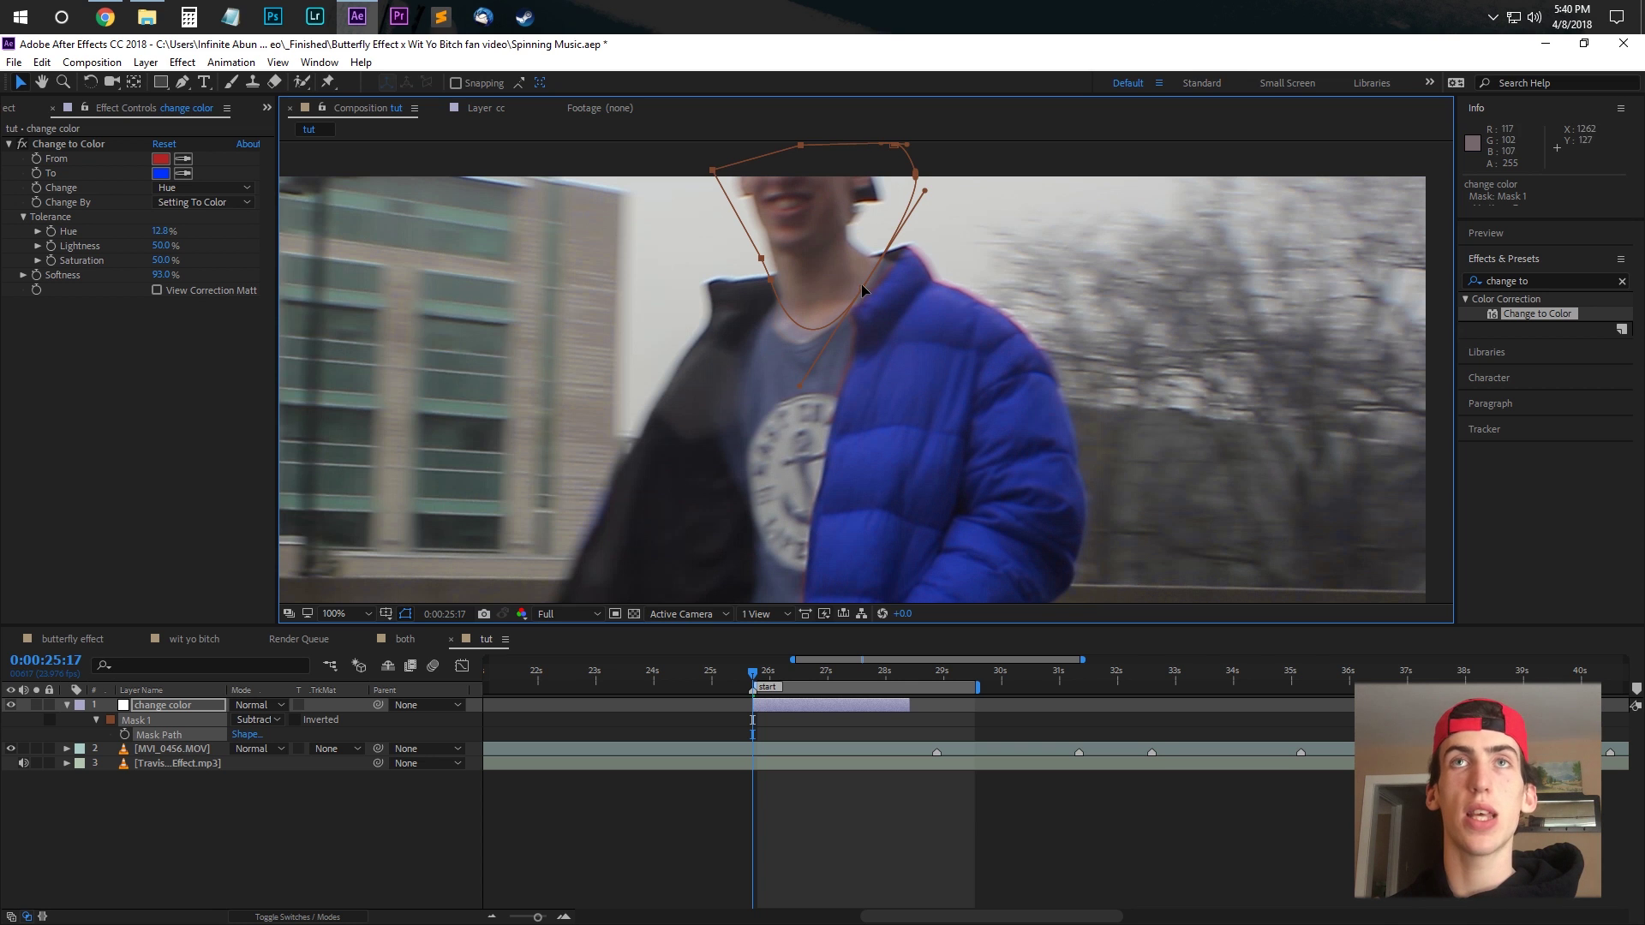
pyautogui.moveTo(907, 377); pyautogui.dragTo(1039, 162)
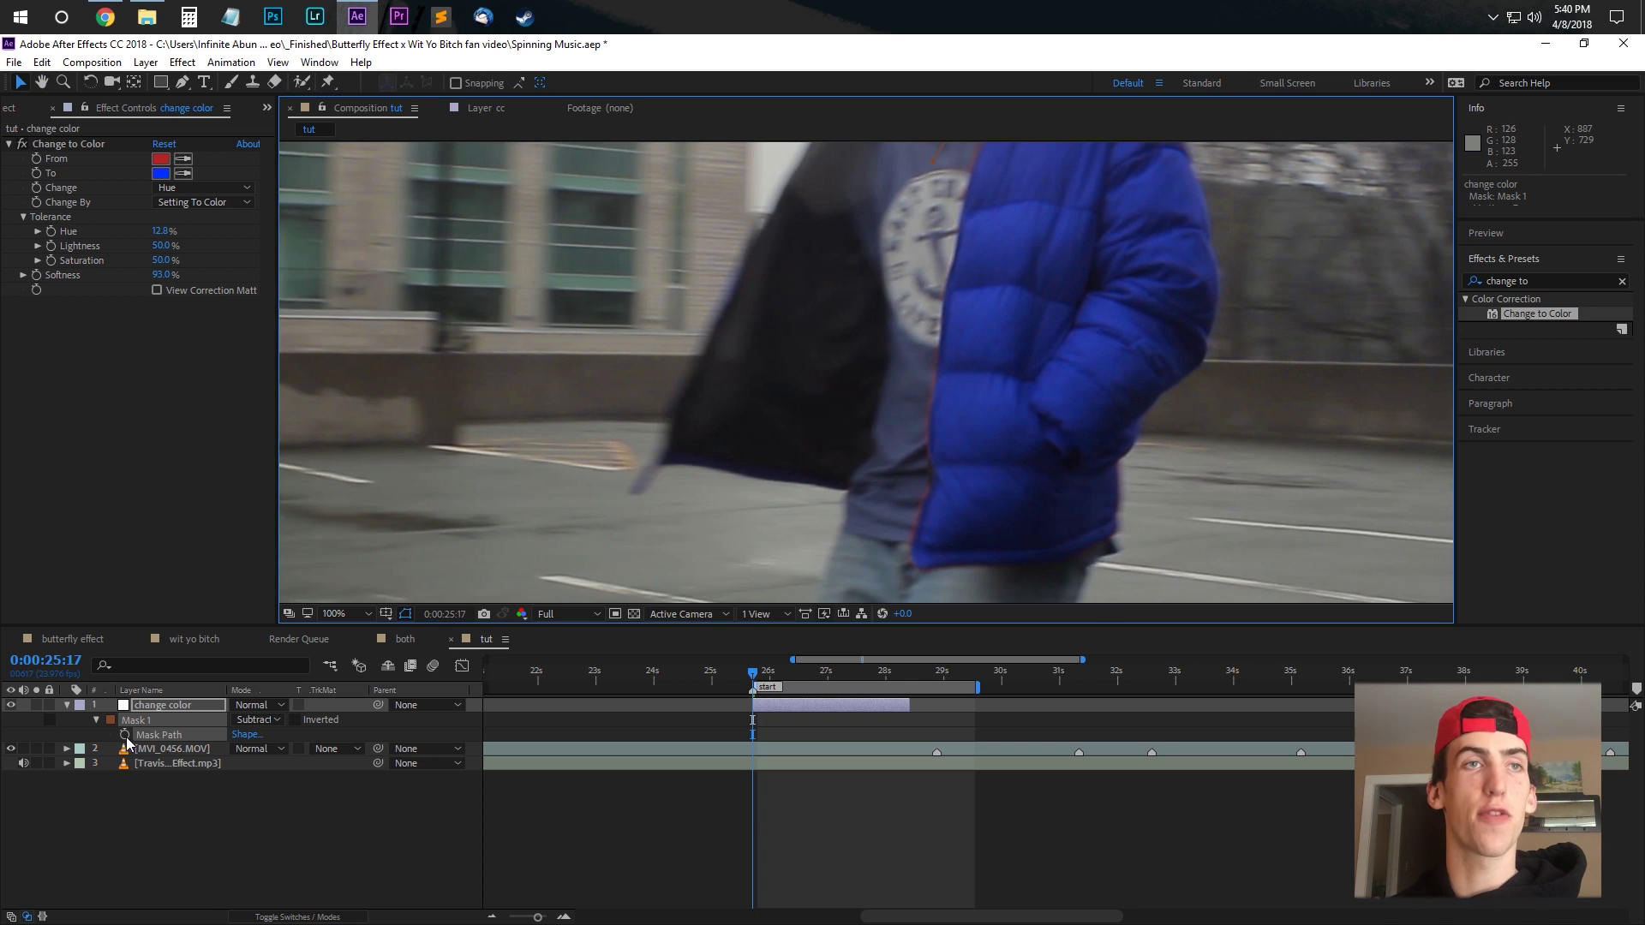
pyautogui.click(173, 709)
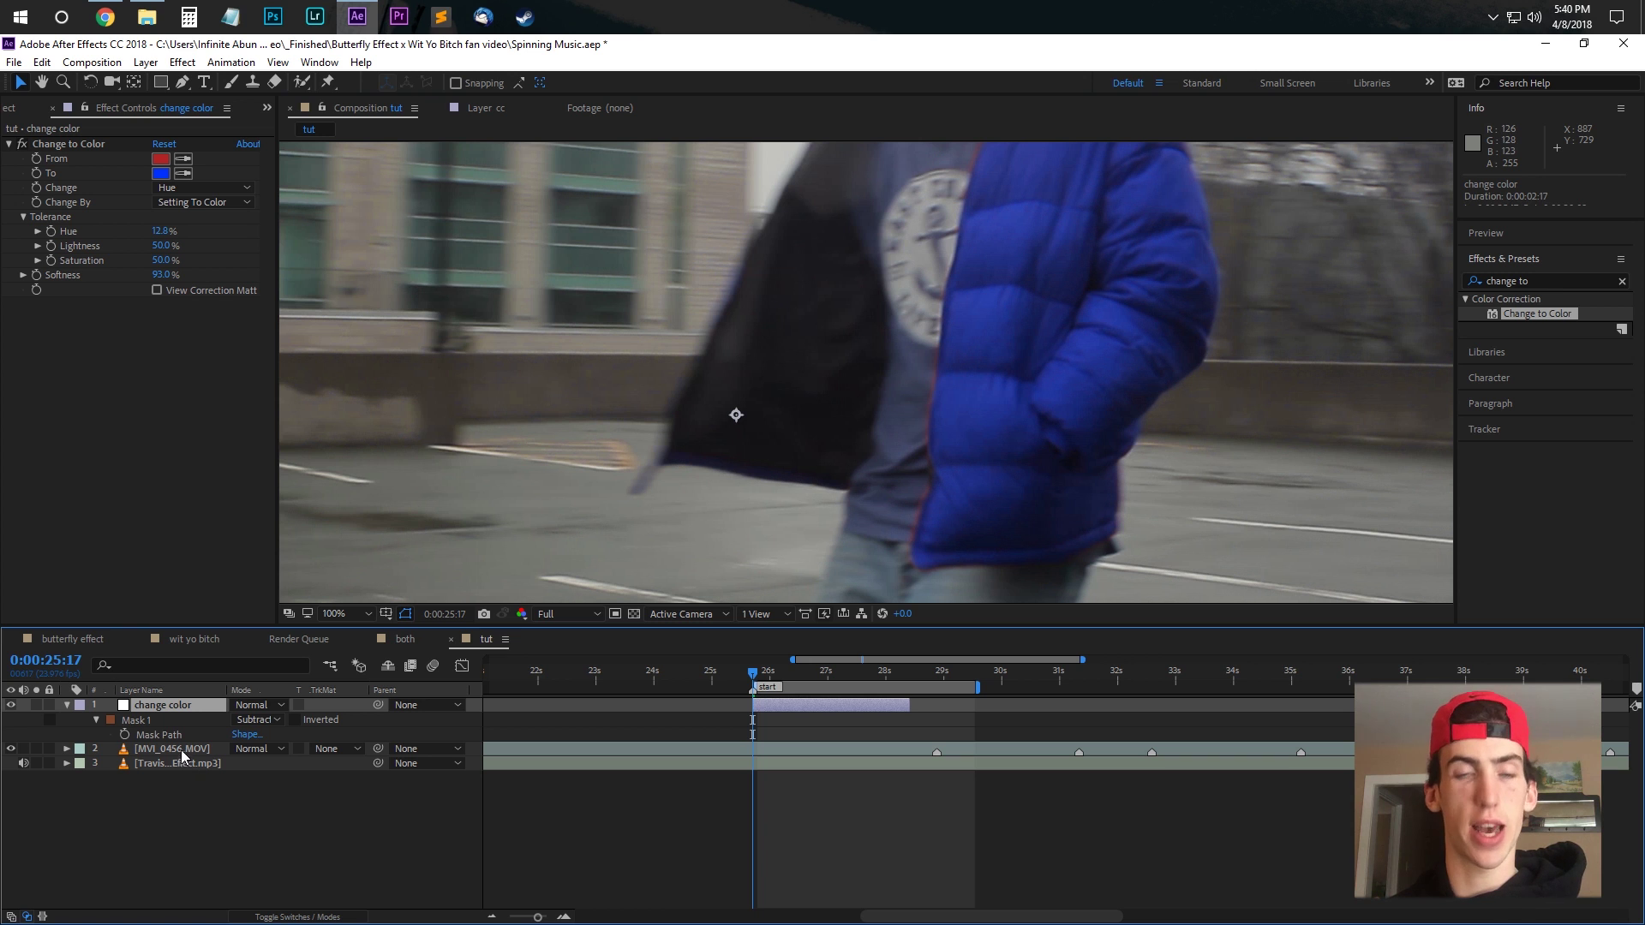
pyautogui.click(125, 735)
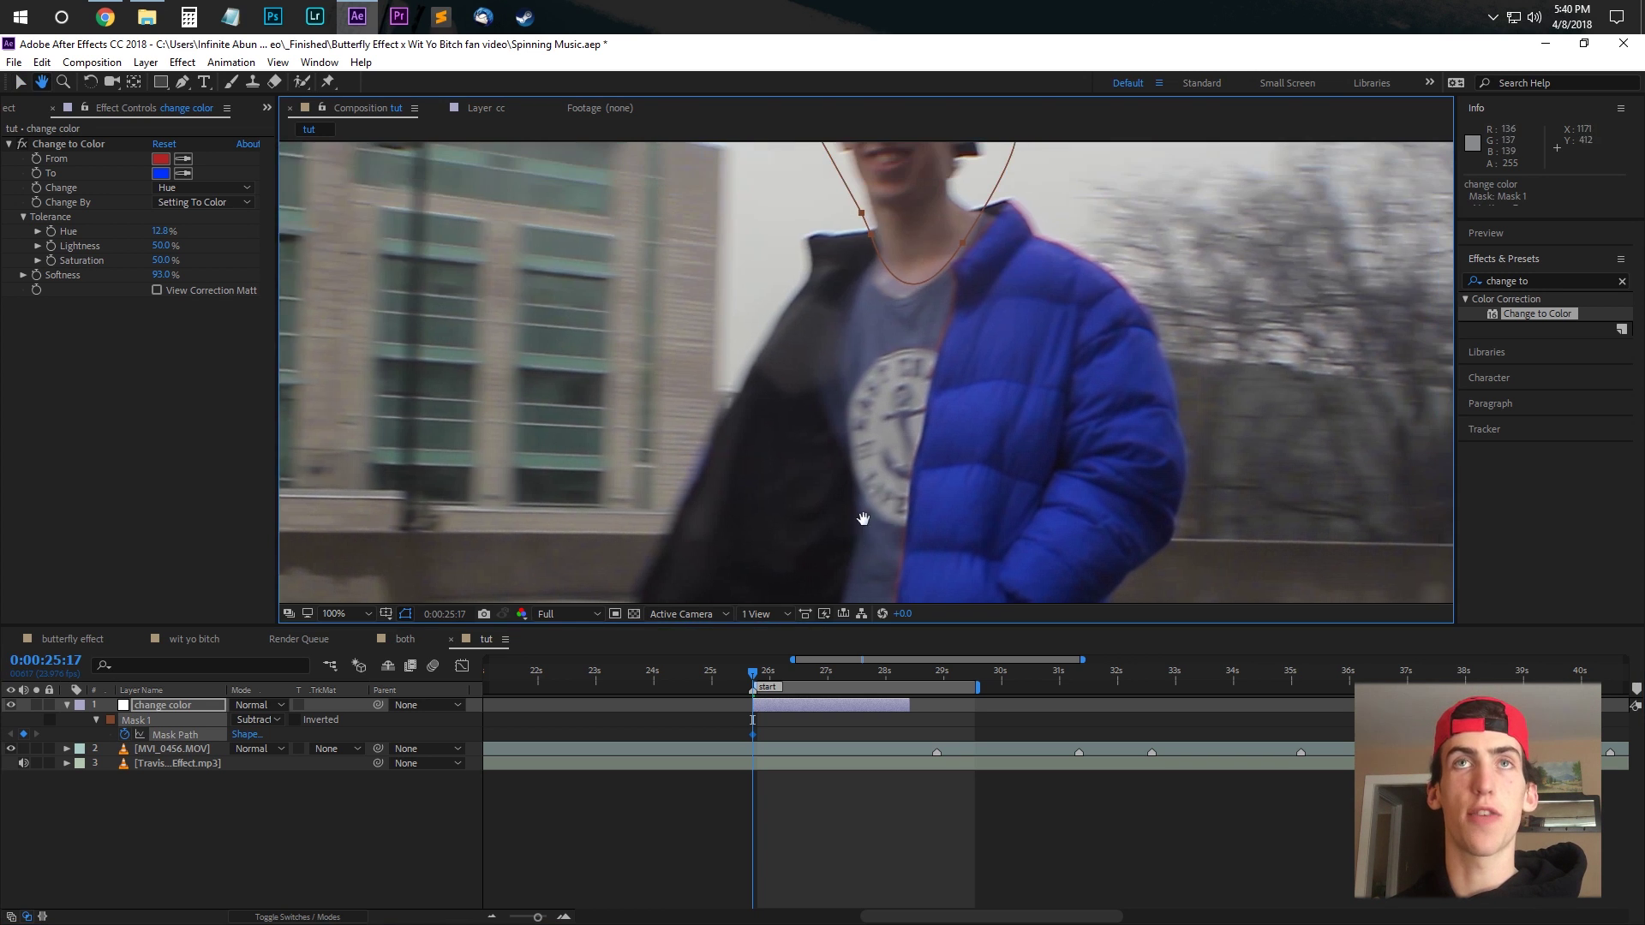
# Advance a few frames past 0:00:25:17 and move the face mask sideways to follow the moving head.
pyautogui.click(758, 676)
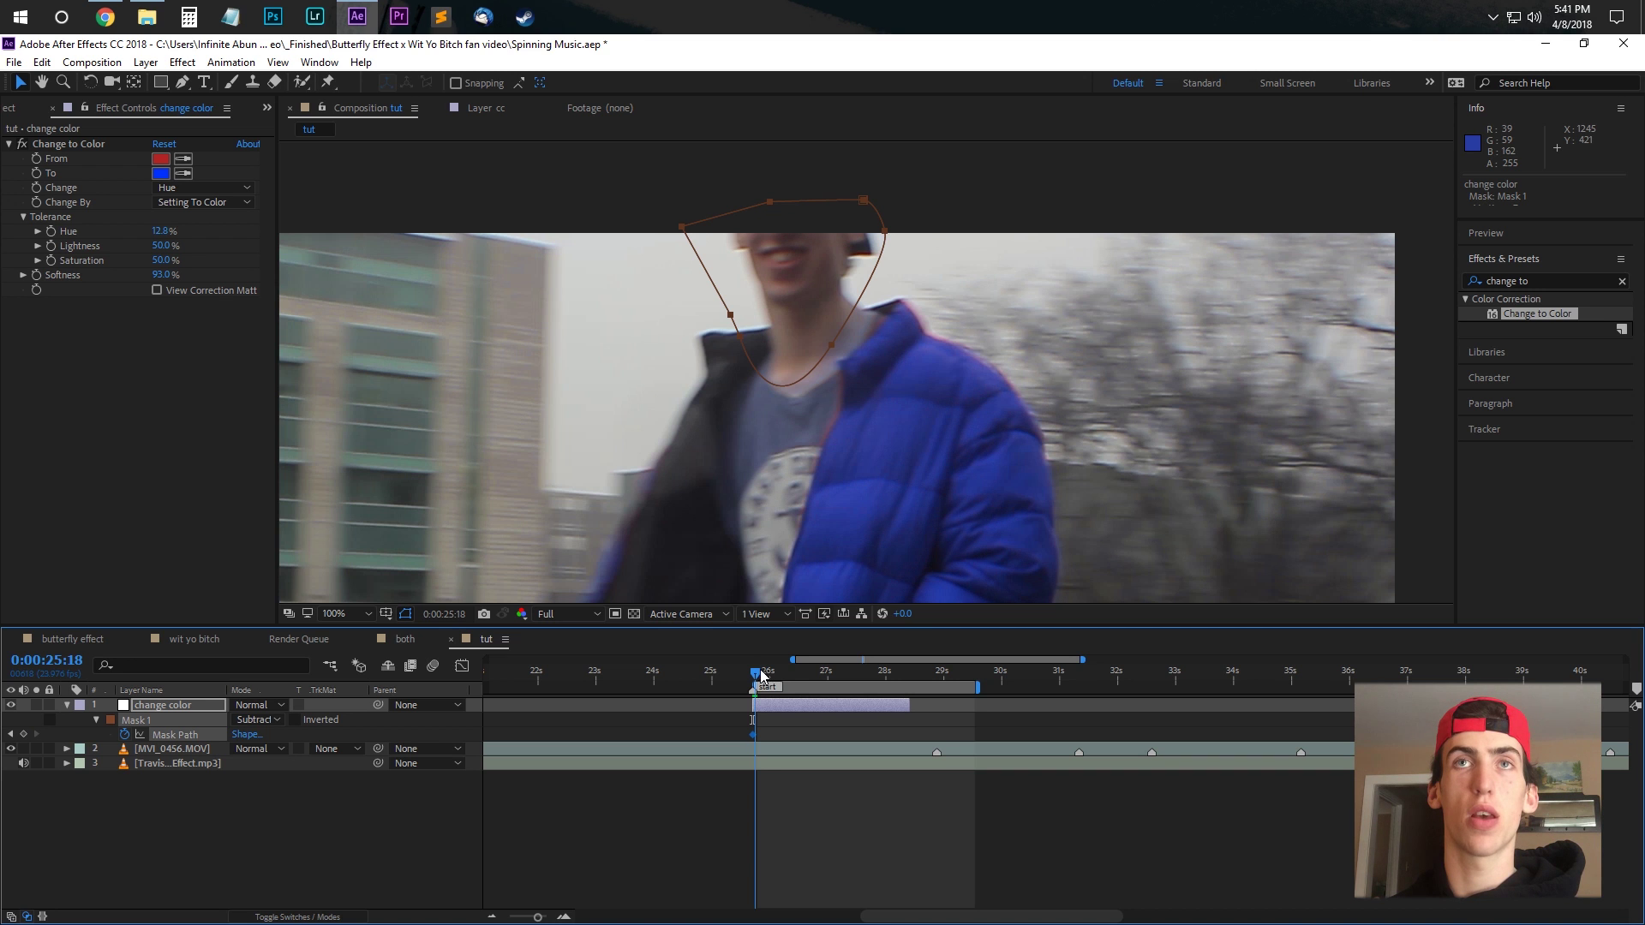
pyautogui.click(760, 673)
pyautogui.moveTo(828, 352); pyautogui.dragTo(880, 345)
pyautogui.click(760, 673)
pyautogui.click(760, 673)
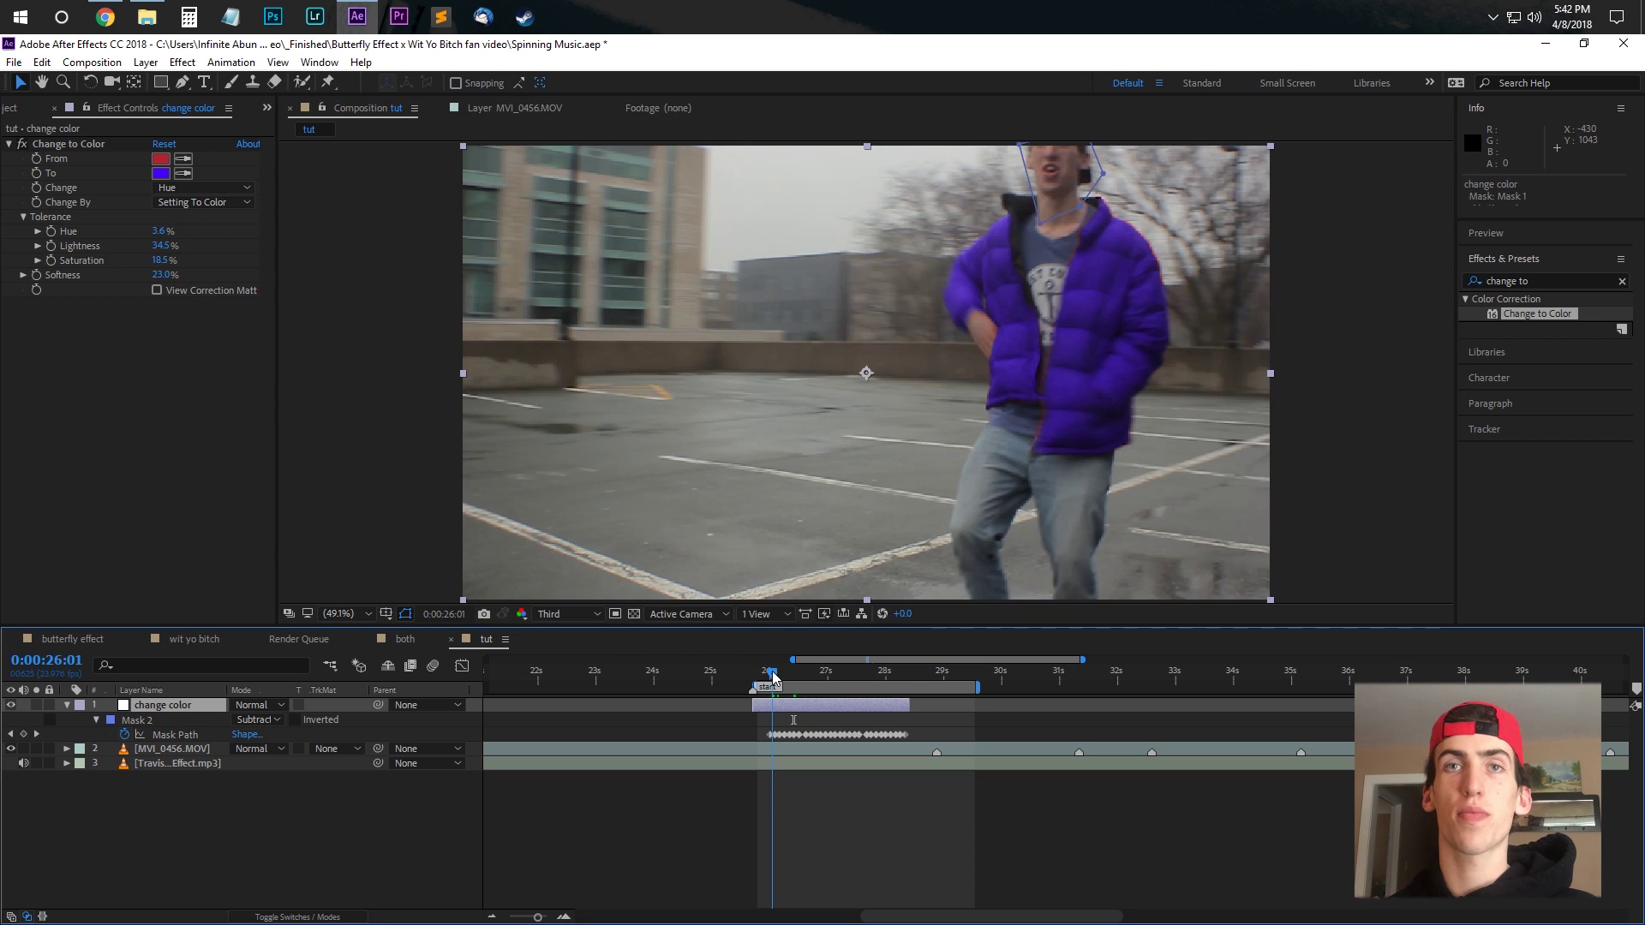
# Compare the face at 0:00:27:05 with Mask 2 set to None, and return the mask to Subtract.
pyautogui.moveTo(773, 677); pyautogui.dragTo(841, 682)
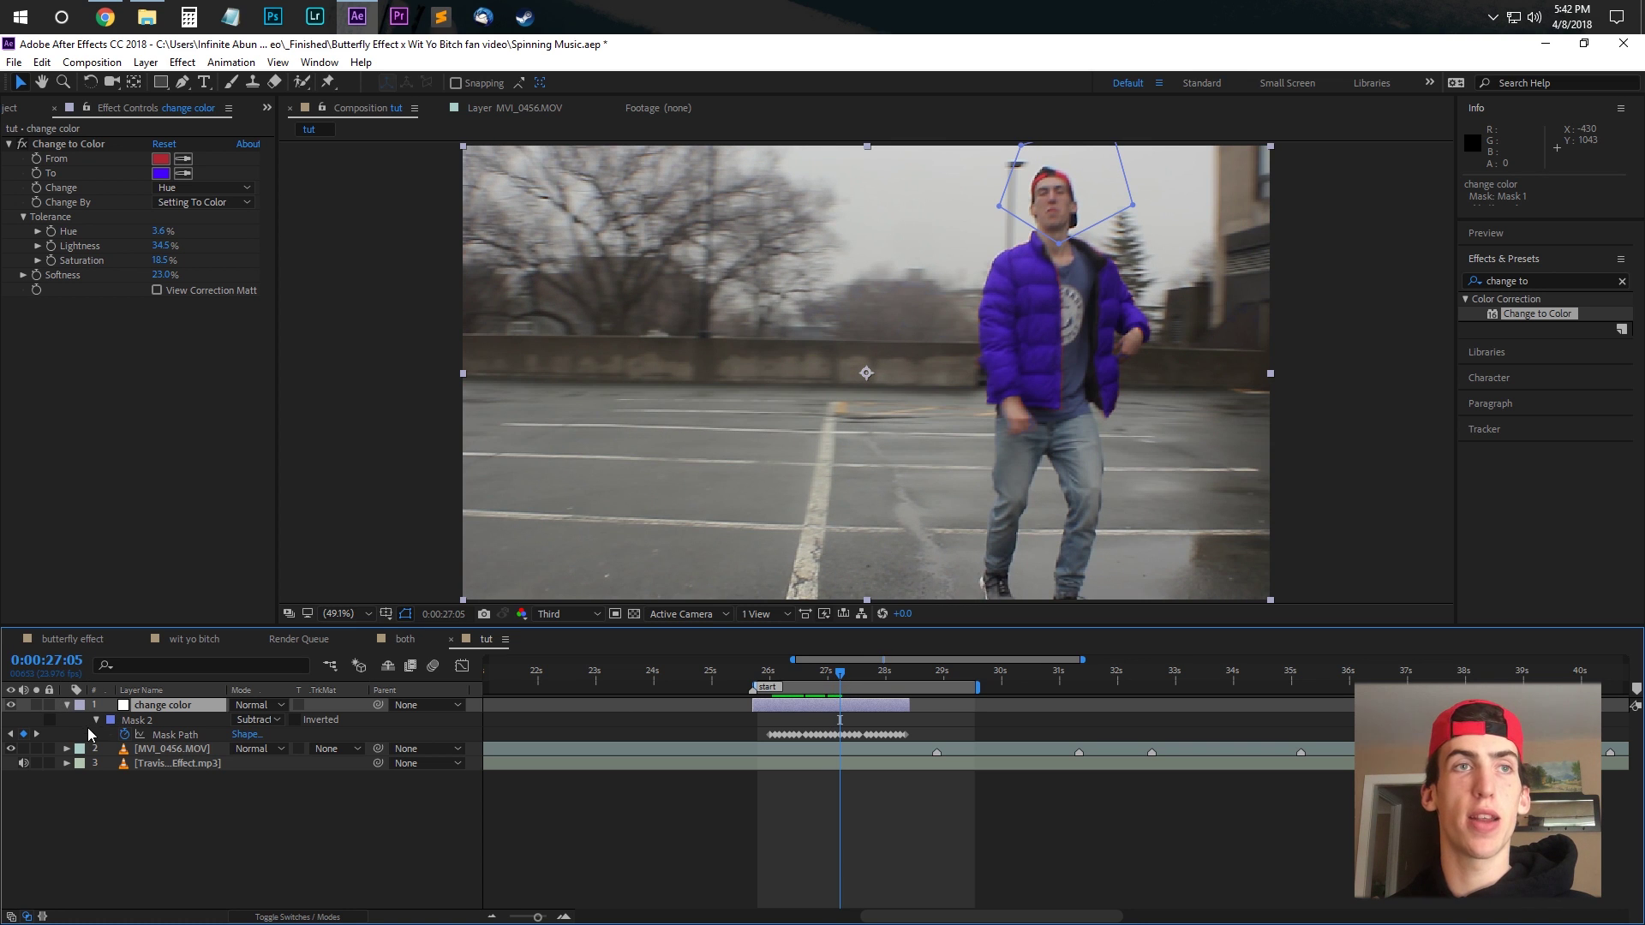
pyautogui.click(277, 721)
pyautogui.click(279, 735)
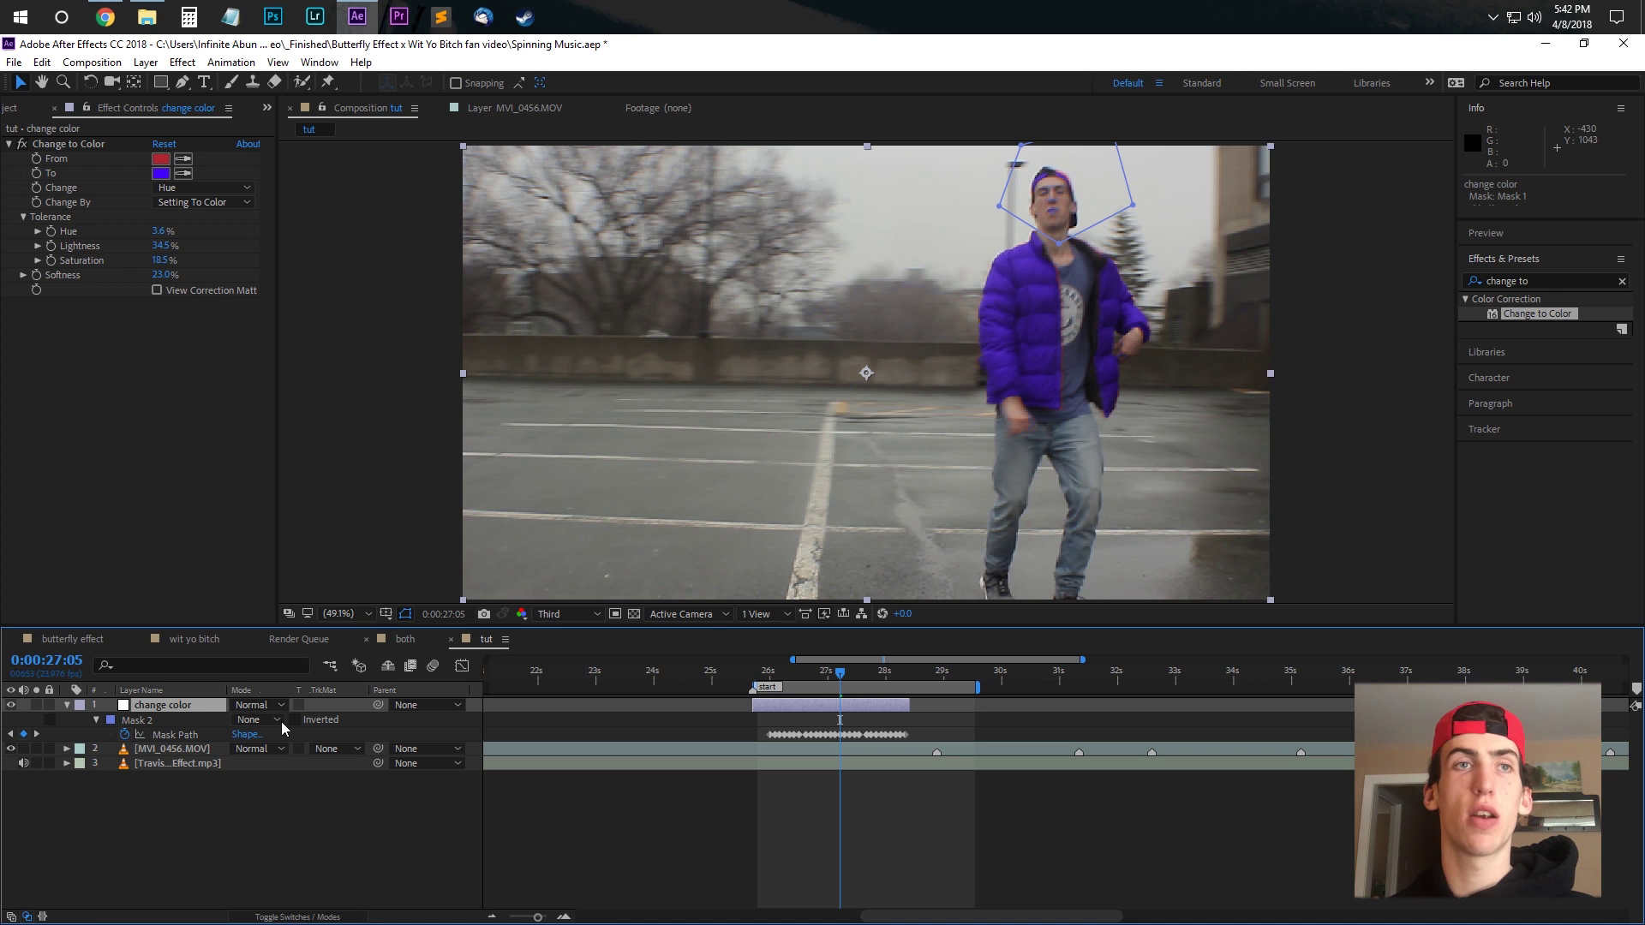
pyautogui.click(276, 720)
pyautogui.click(274, 774)
# Draw a rectangular Pen mask around the small recolored object by the background wall at 0:00:27:13.
pyautogui.moveTo(839, 677); pyautogui.dragTo(859, 683)
pyautogui.scroll(2, 838, 389)
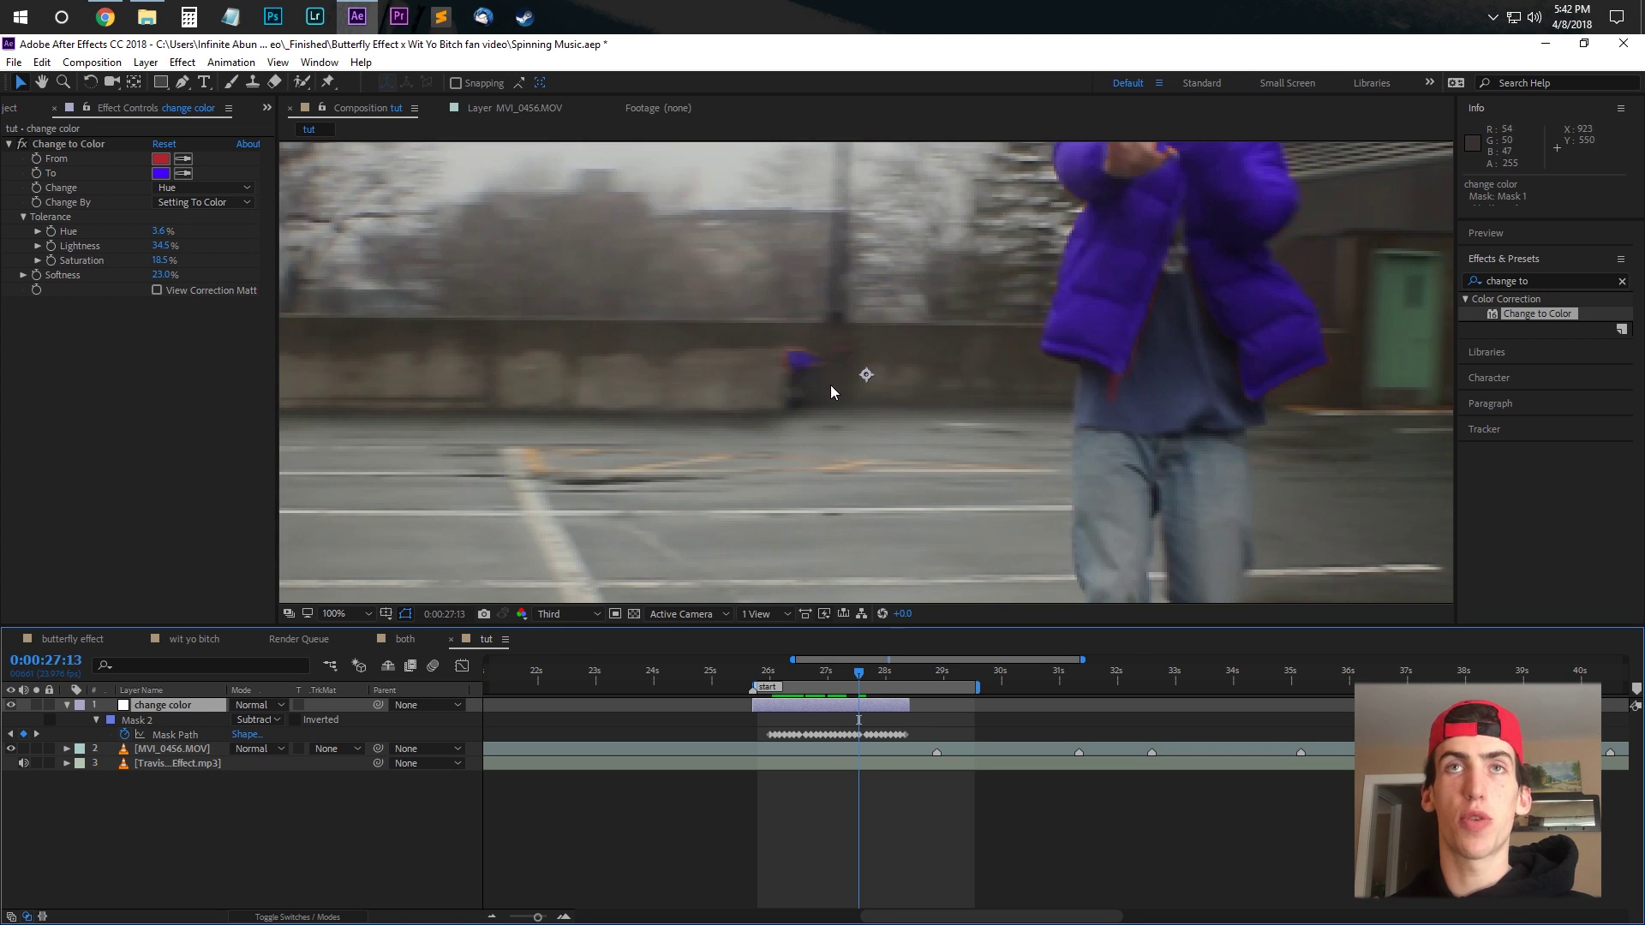
pyautogui.click(183, 82)
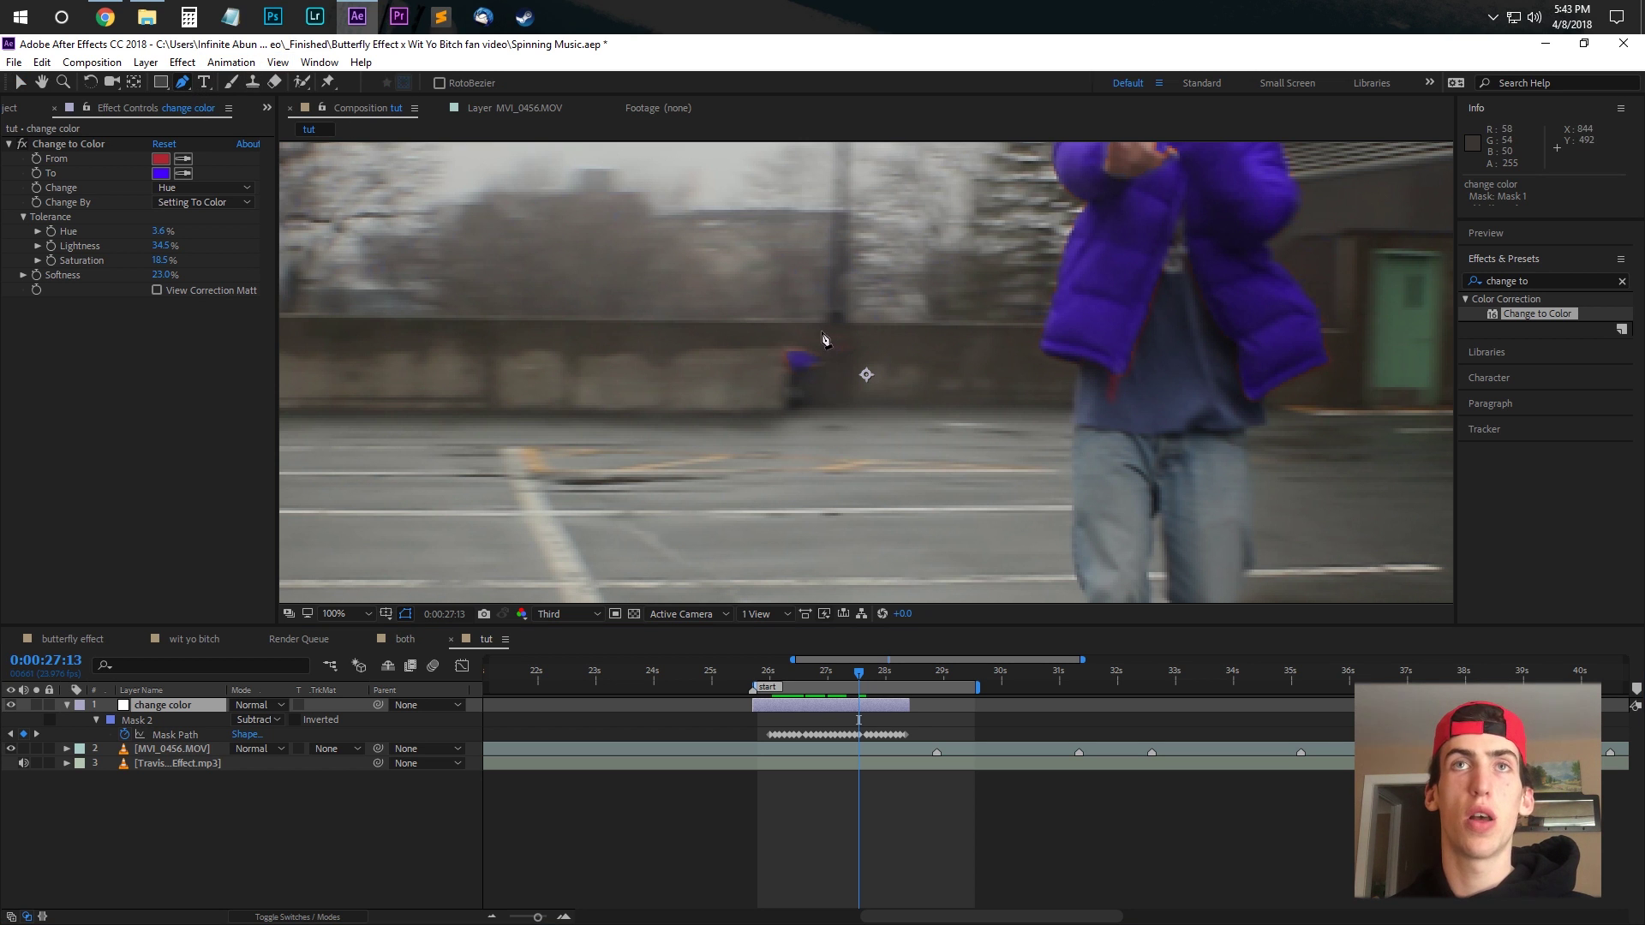
pyautogui.click(765, 331)
pyautogui.click(765, 385)
pyautogui.click(832, 386)
pyautogui.click(827, 331)
pyautogui.click(766, 333)
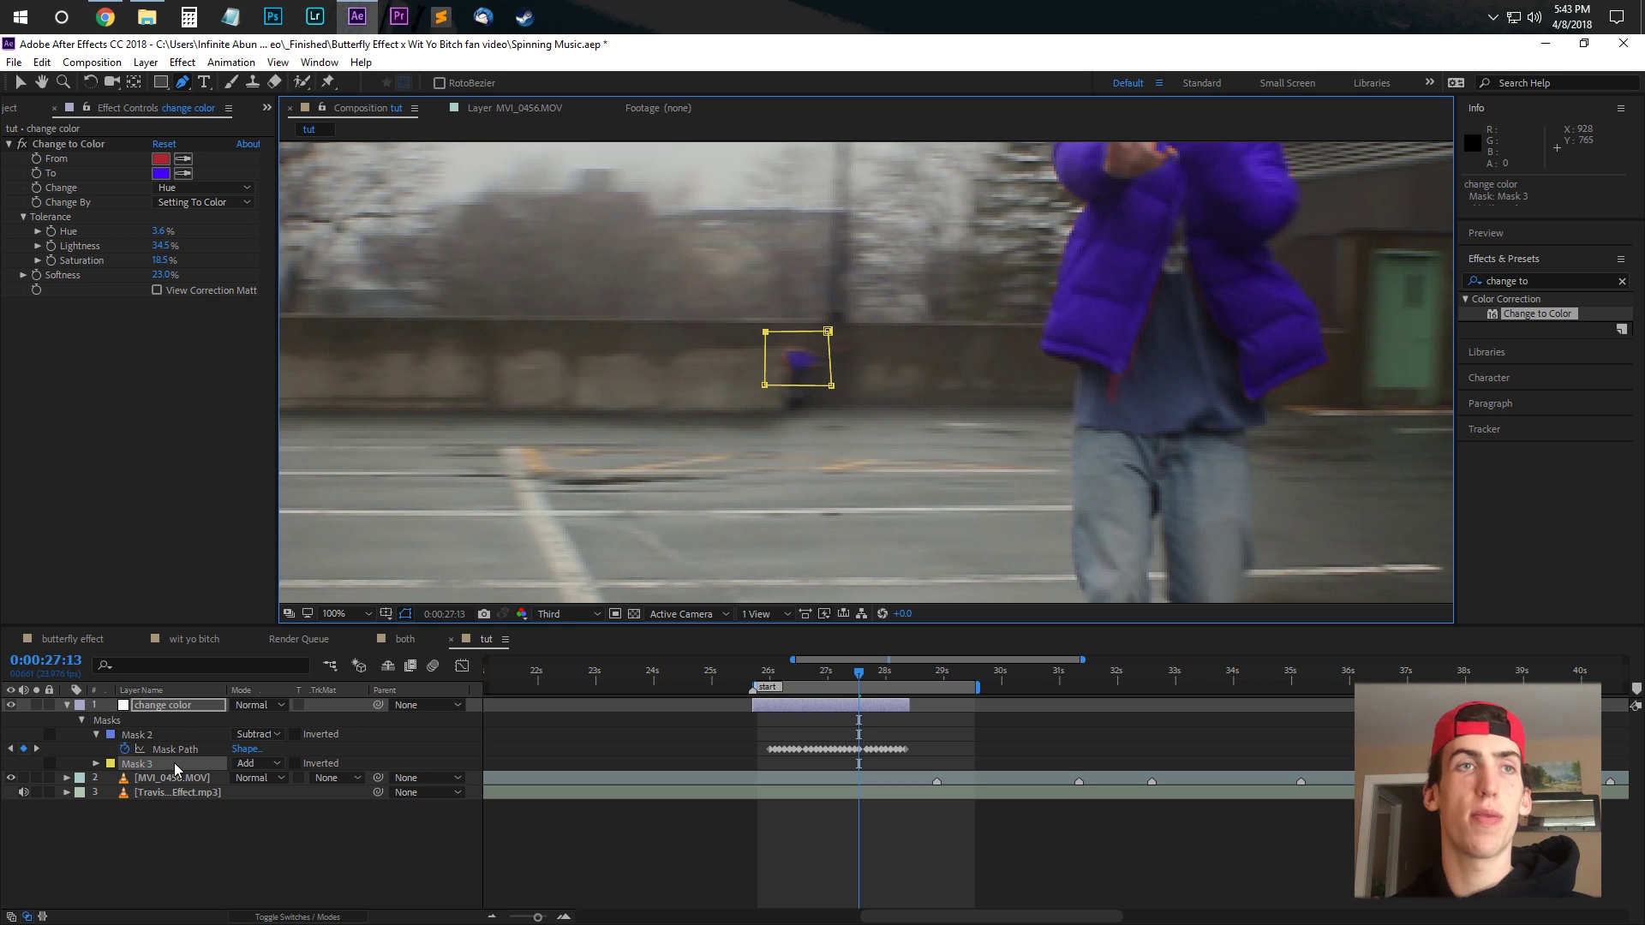
# Set Mask 3 to Subtract and start keyframing its Mask Path at 0:00:27:13.
pyautogui.click(276, 763)
pyautogui.click(261, 819)
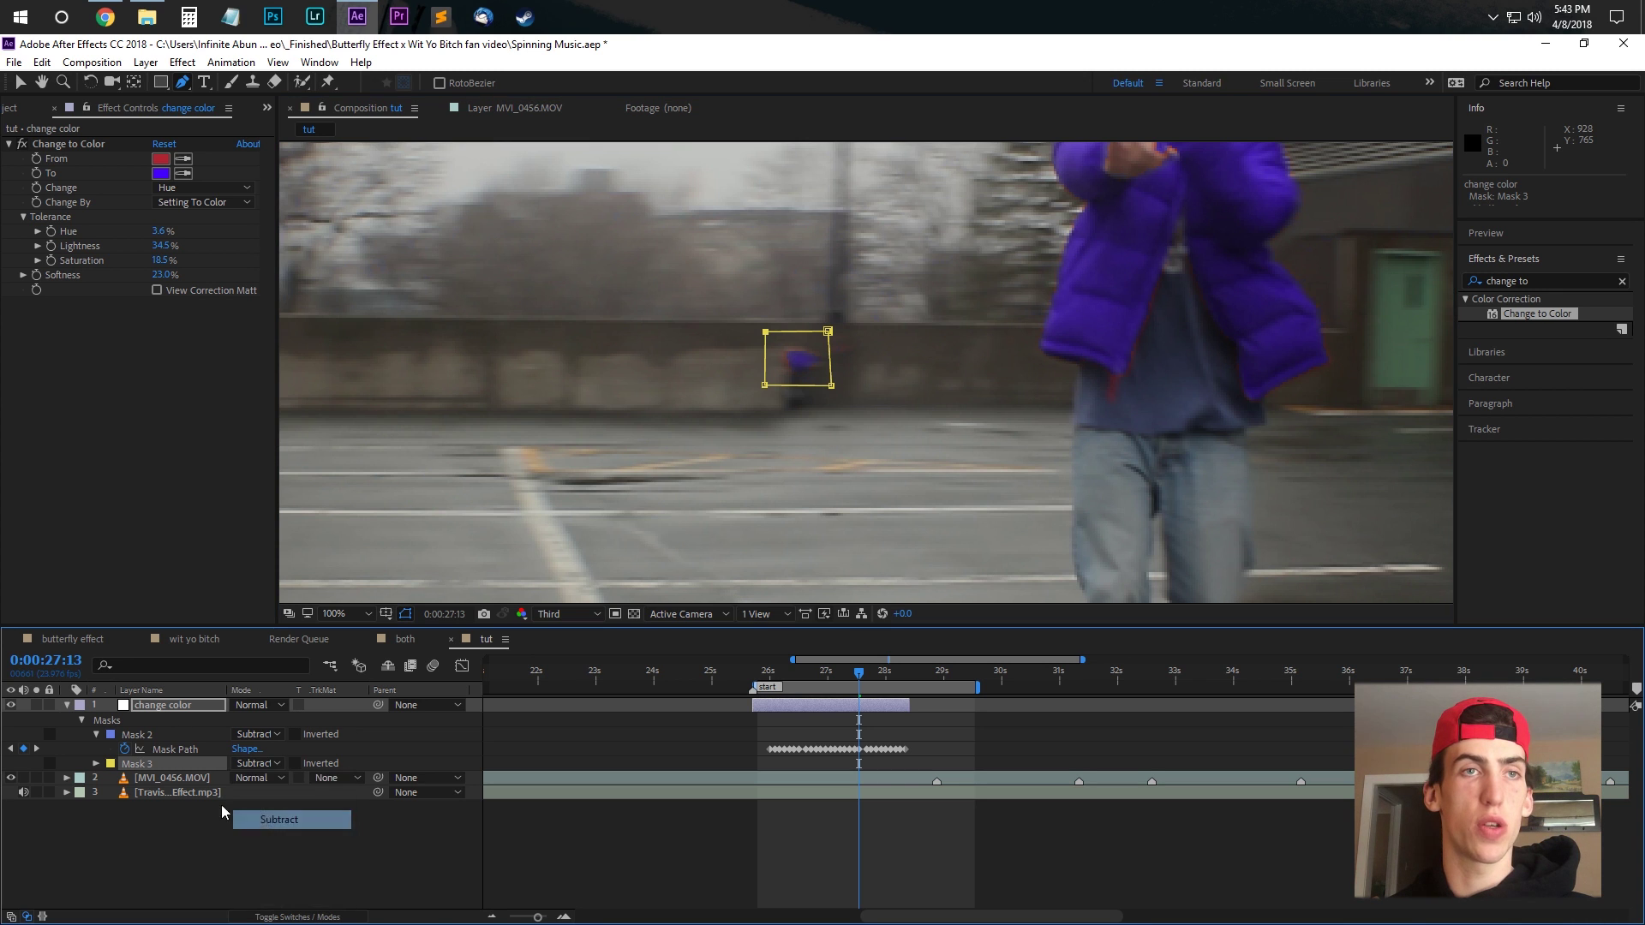
pyautogui.click(96, 763)
pyautogui.click(125, 778)
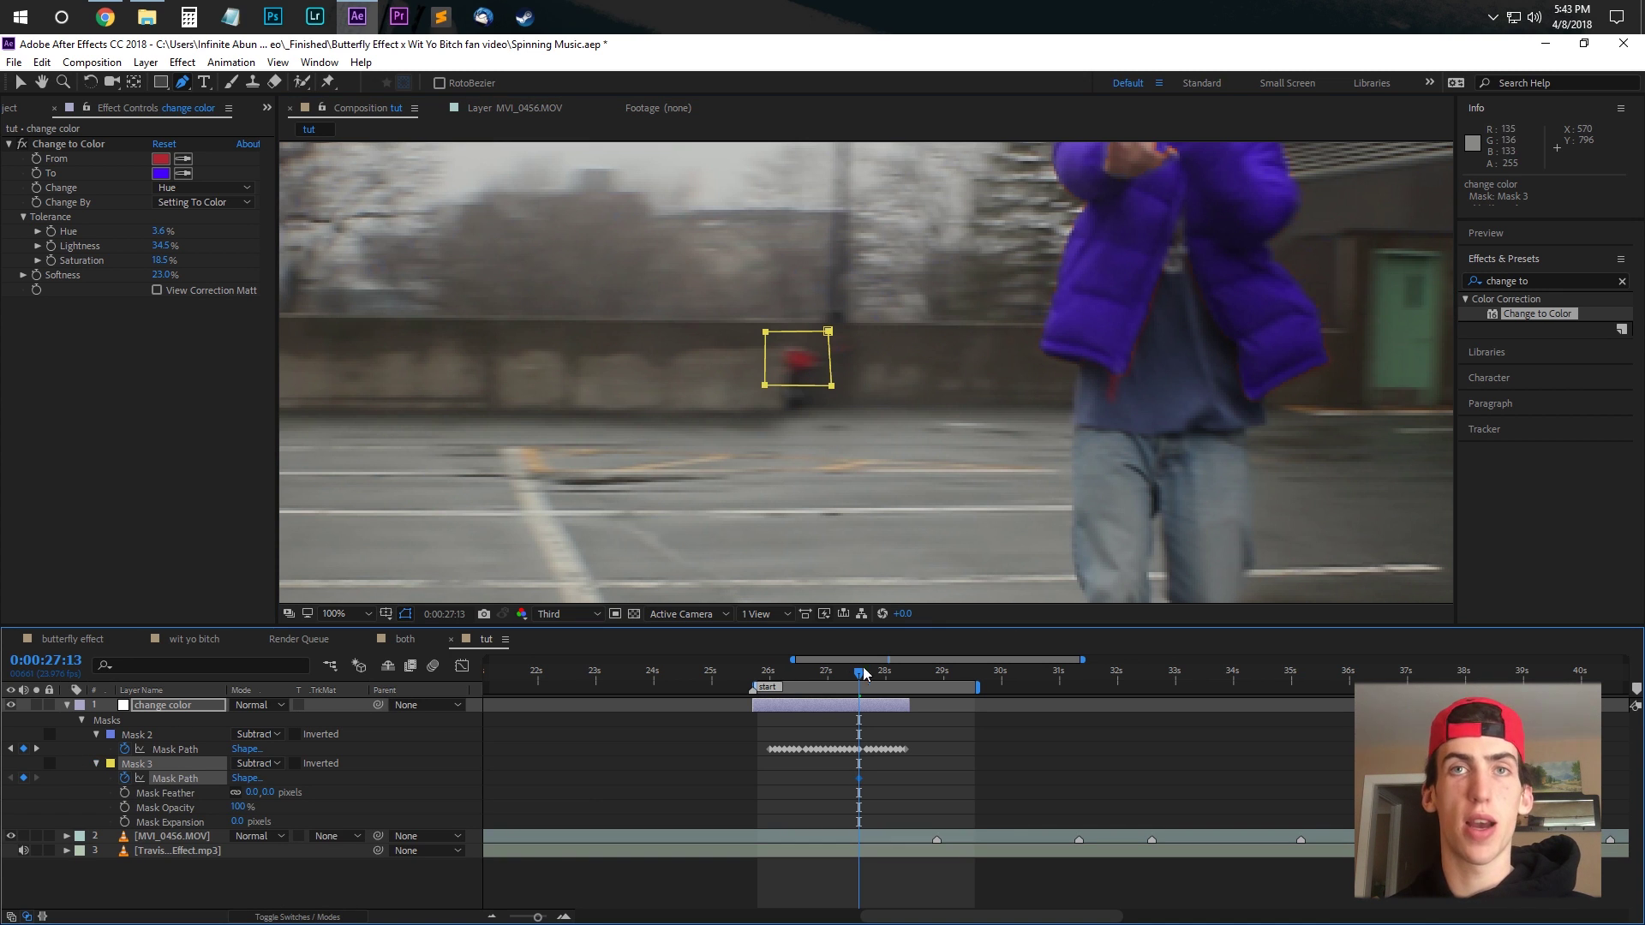
# Advance a few frames and move the rectangular mask along the wall to follow the background object.
pyautogui.moveTo(860, 674); pyautogui.dragTo(867, 673)
pyautogui.press('v')
pyautogui.moveTo(822, 385); pyautogui.dragTo(704, 391)
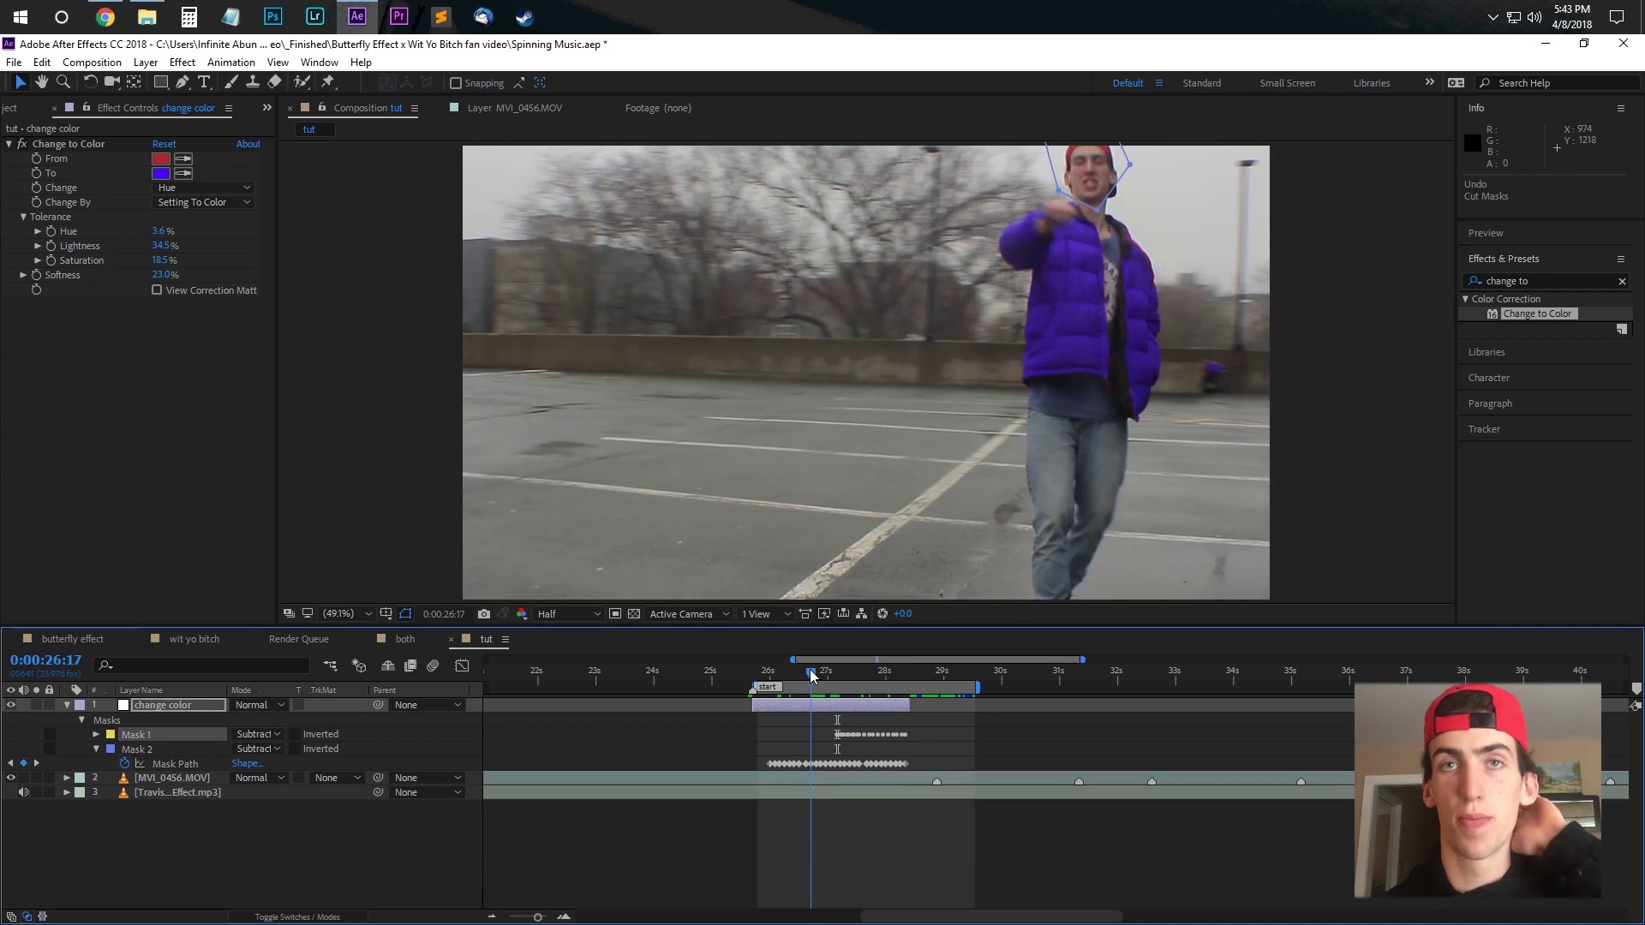
# Scrub through the masked recolor and stop at 0:00:28:10, at the end of the change color layer.
pyautogui.moveTo(850, 674); pyautogui.dragTo(910, 681)
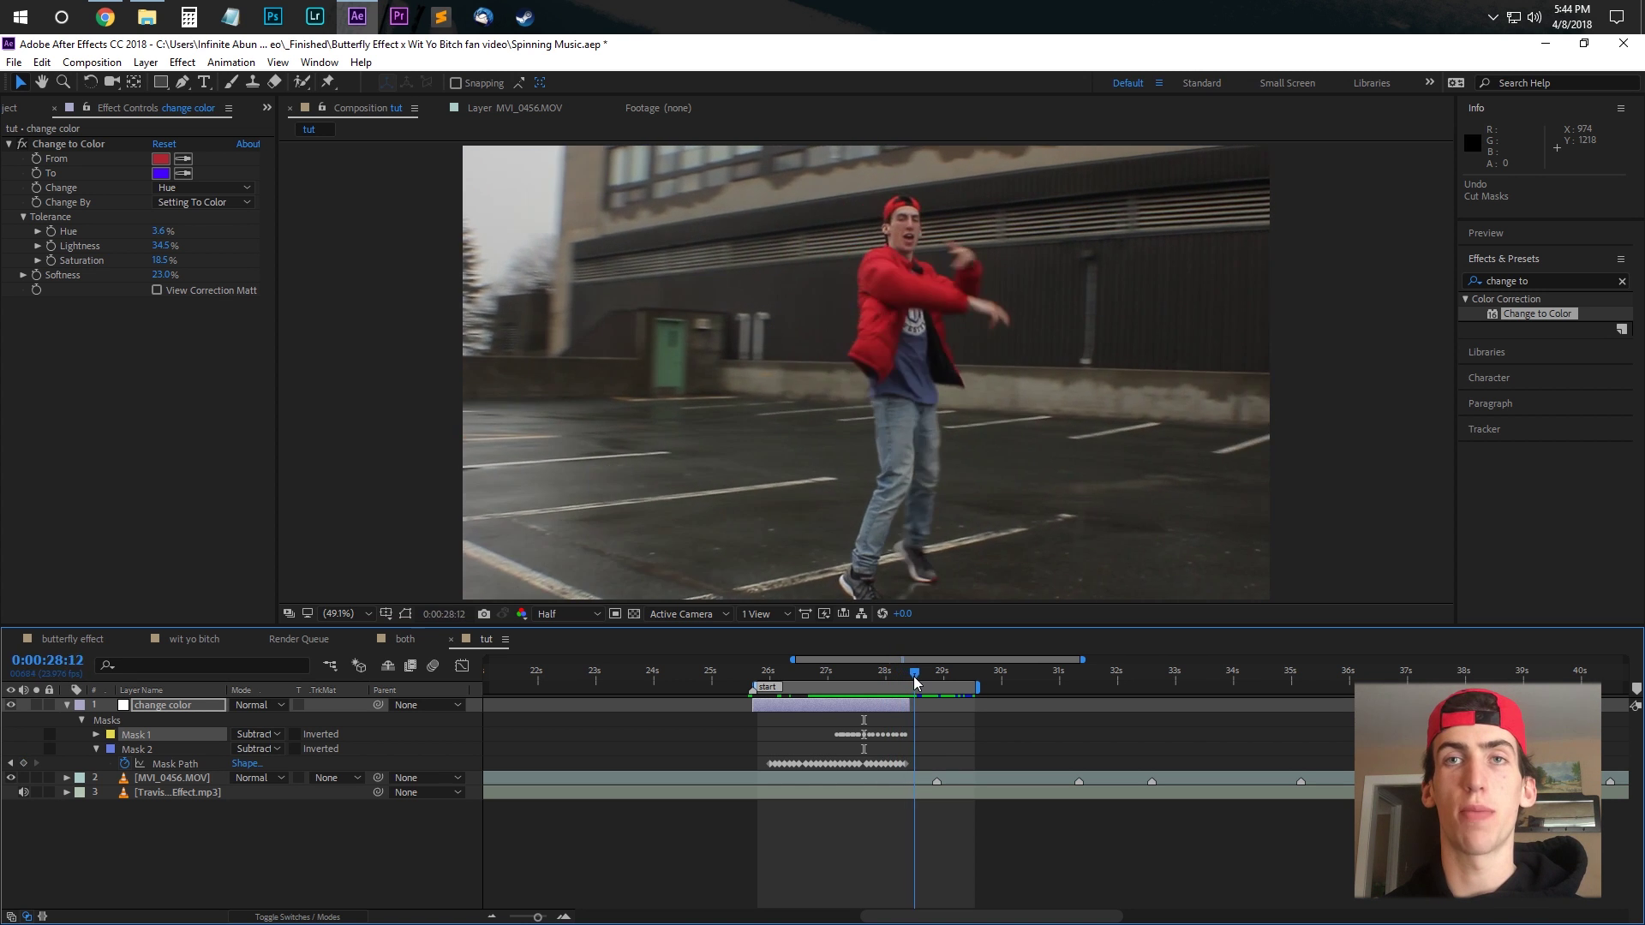
pyautogui.moveTo(915, 681)
pyautogui.mouseDown()
pyautogui.moveTo(898, 681)
pyautogui.moveTo(927, 677)
pyautogui.moveTo(914, 675)
pyautogui.mouseUp()
pyautogui.press('=')
pyautogui.press('=')
pyautogui.press('=')
pyautogui.press('pagedown')
pyautogui.press('-')
pyautogui.press('-')
pyautogui.press('-')
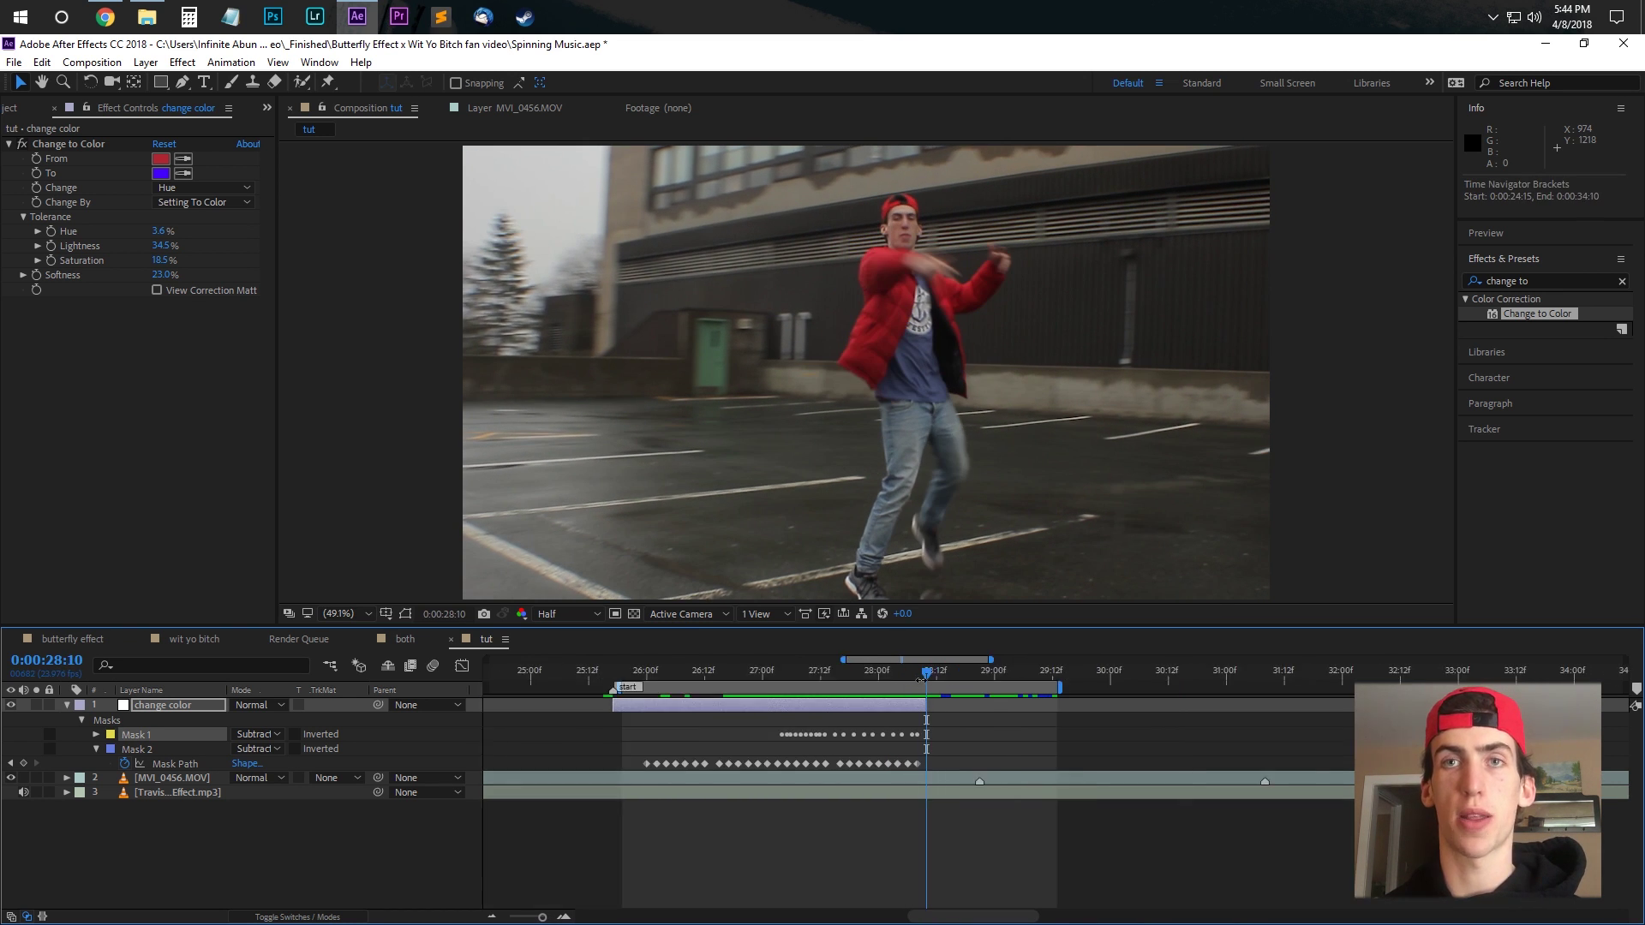
# Collapse the change color layer's properties and add a new adjustment layer above it.
pyautogui.click(68, 706)
pyautogui.hotkey('ctrl', 'alt', 'y')
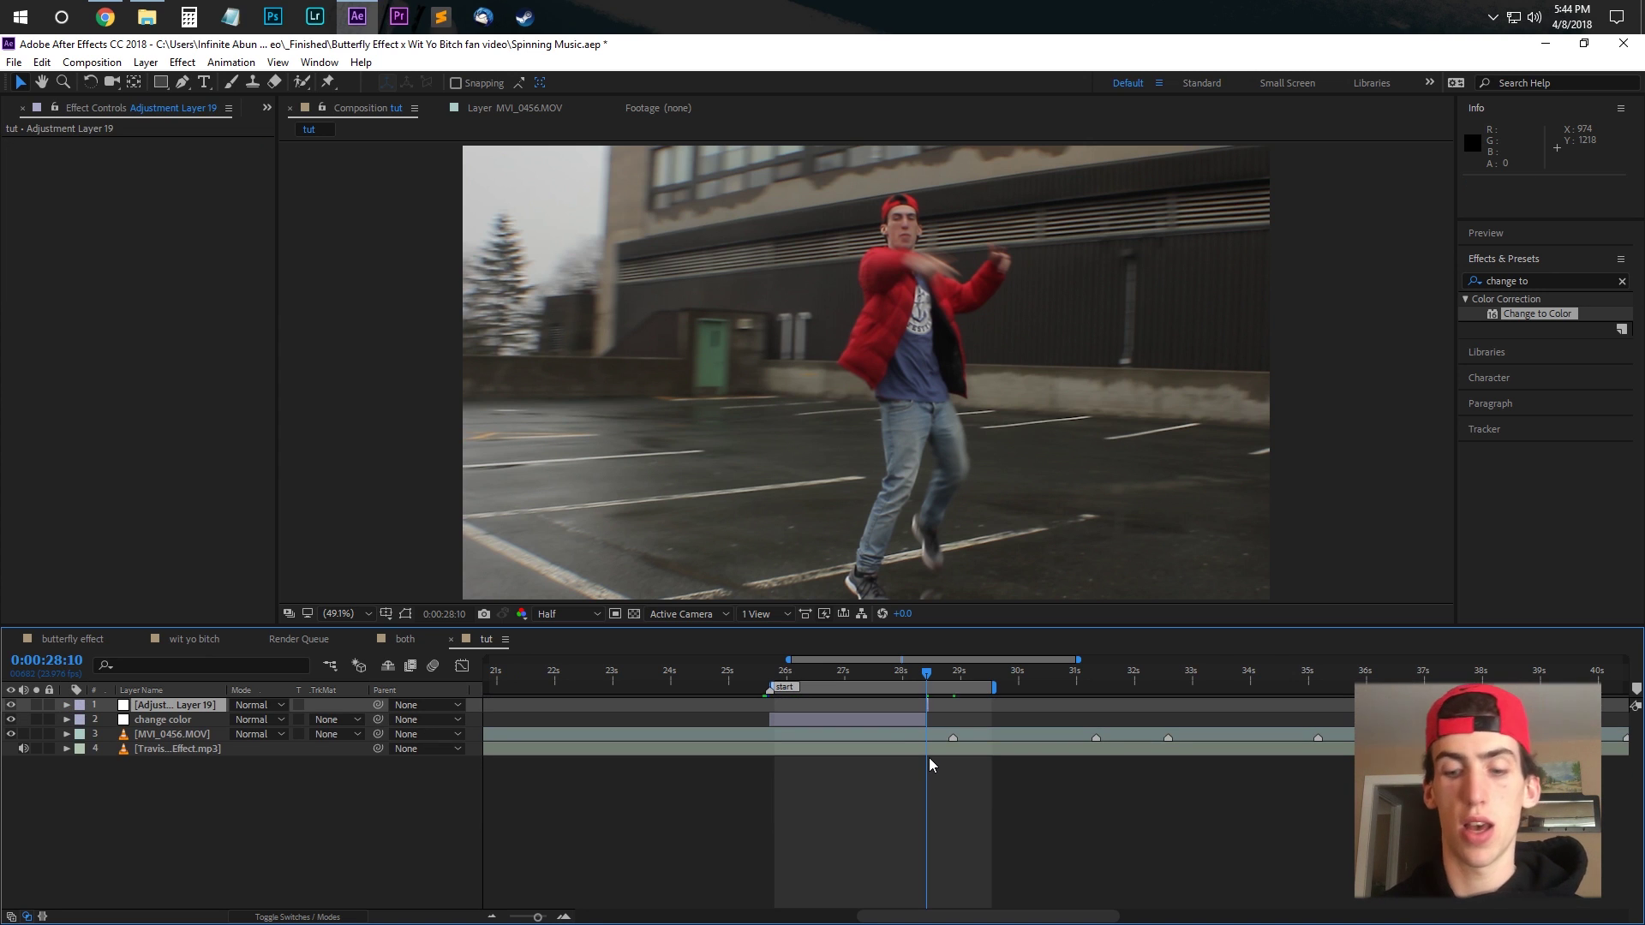
# Shorten the new adjustment layer to span the moment around 0:00:28:10 and apply the Video Copilot Twitch effect to it.
pyautogui.moveTo(919, 713); pyautogui.dragTo(967, 712)
pyautogui.click(1549, 281)
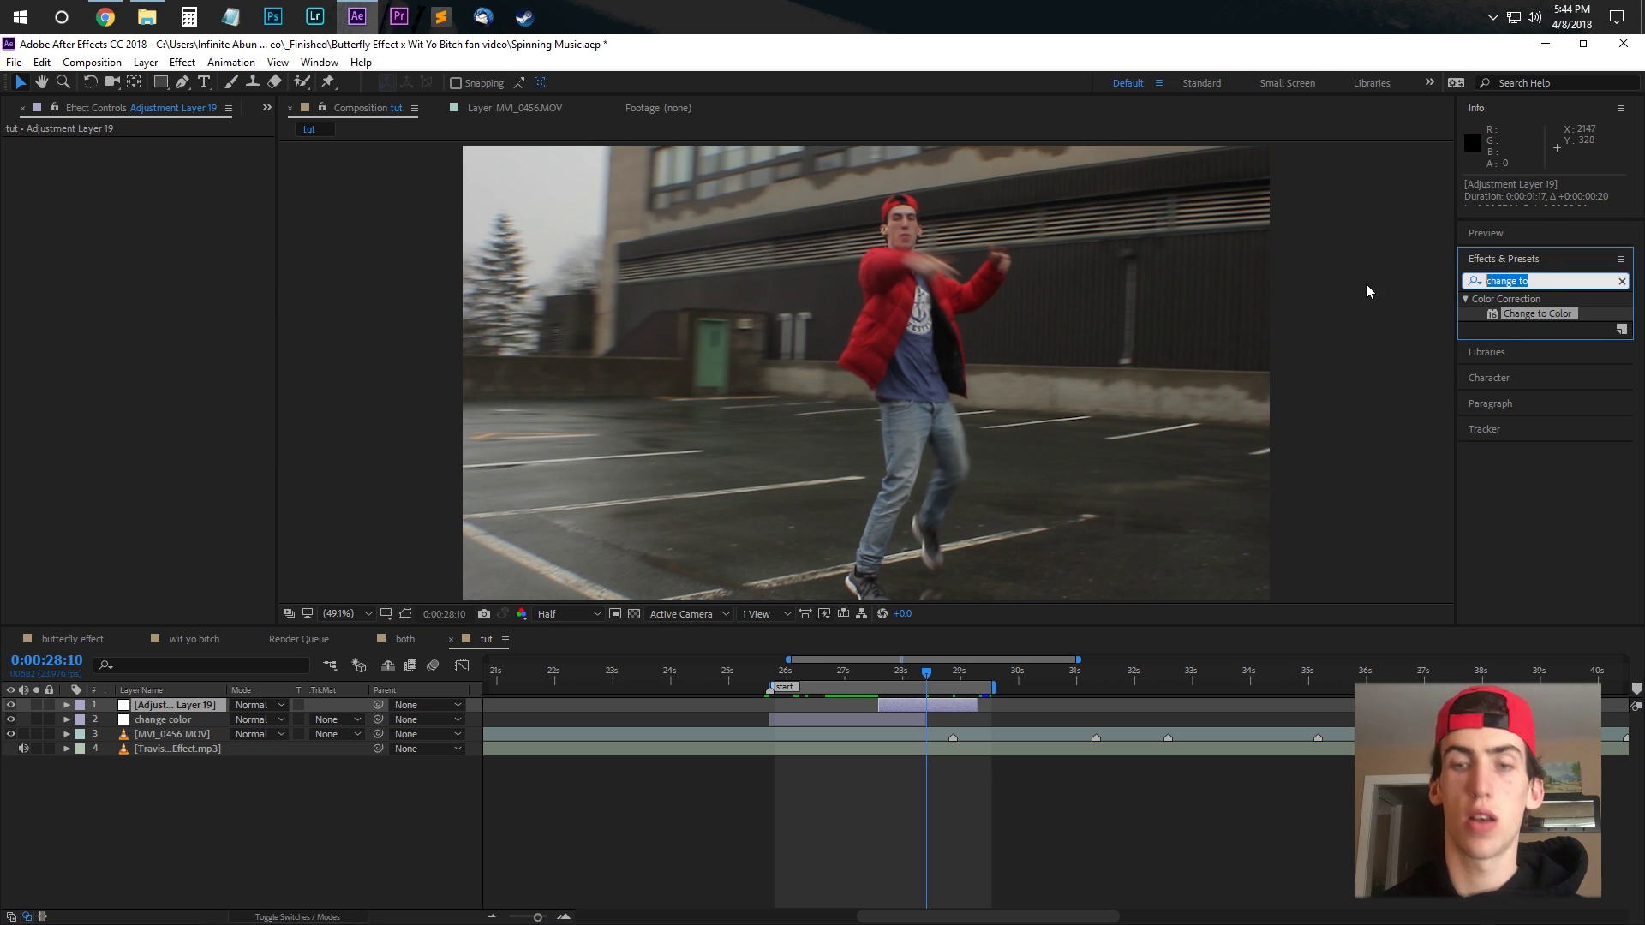
pyautogui.write('twitch')
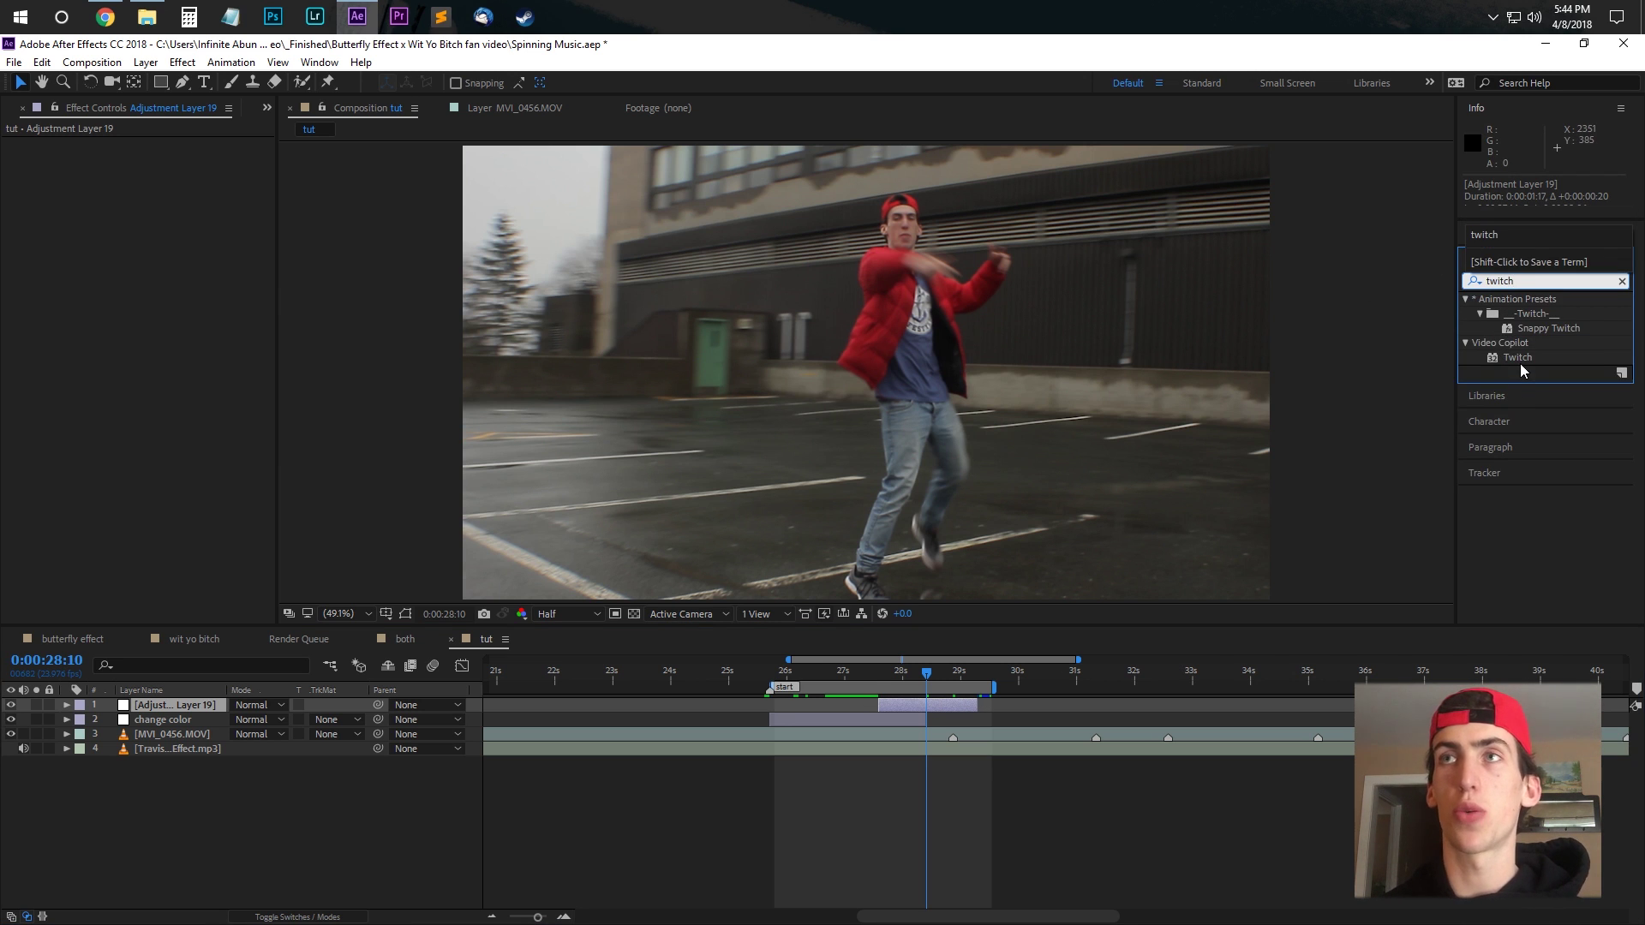
pyautogui.doubleClick(1518, 357)
# Enable Twitch's Light, Scale and Slide operators, setting their unique seeds to 2, 2 and 5.
pyautogui.click(23, 188)
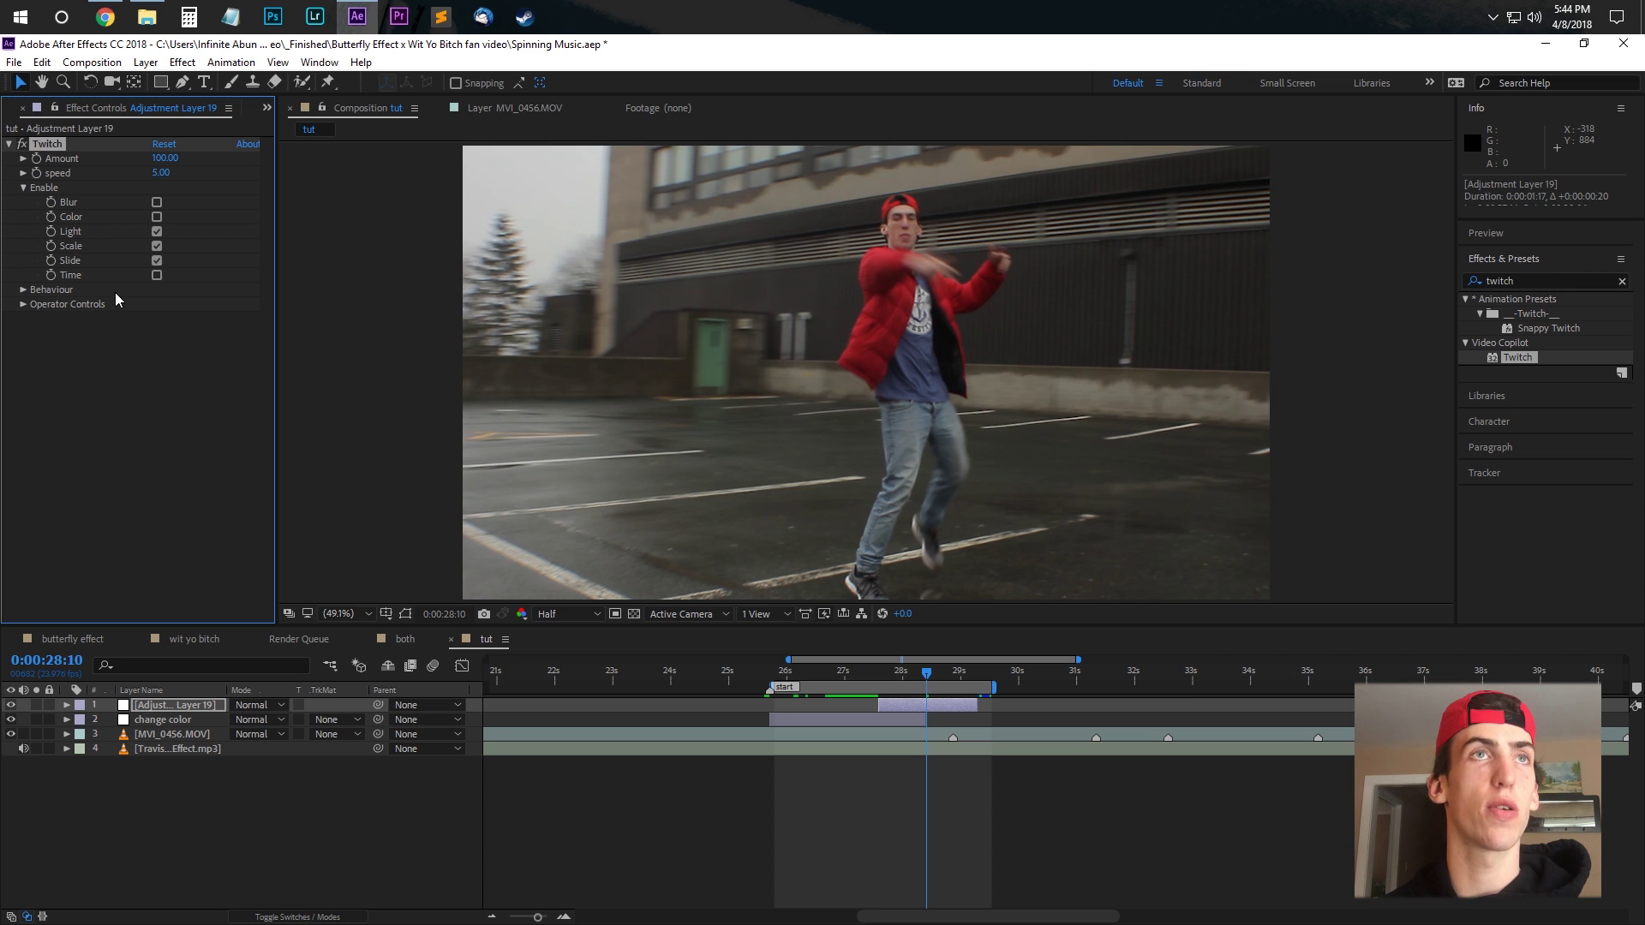
pyautogui.click(24, 305)
pyautogui.click(38, 349)
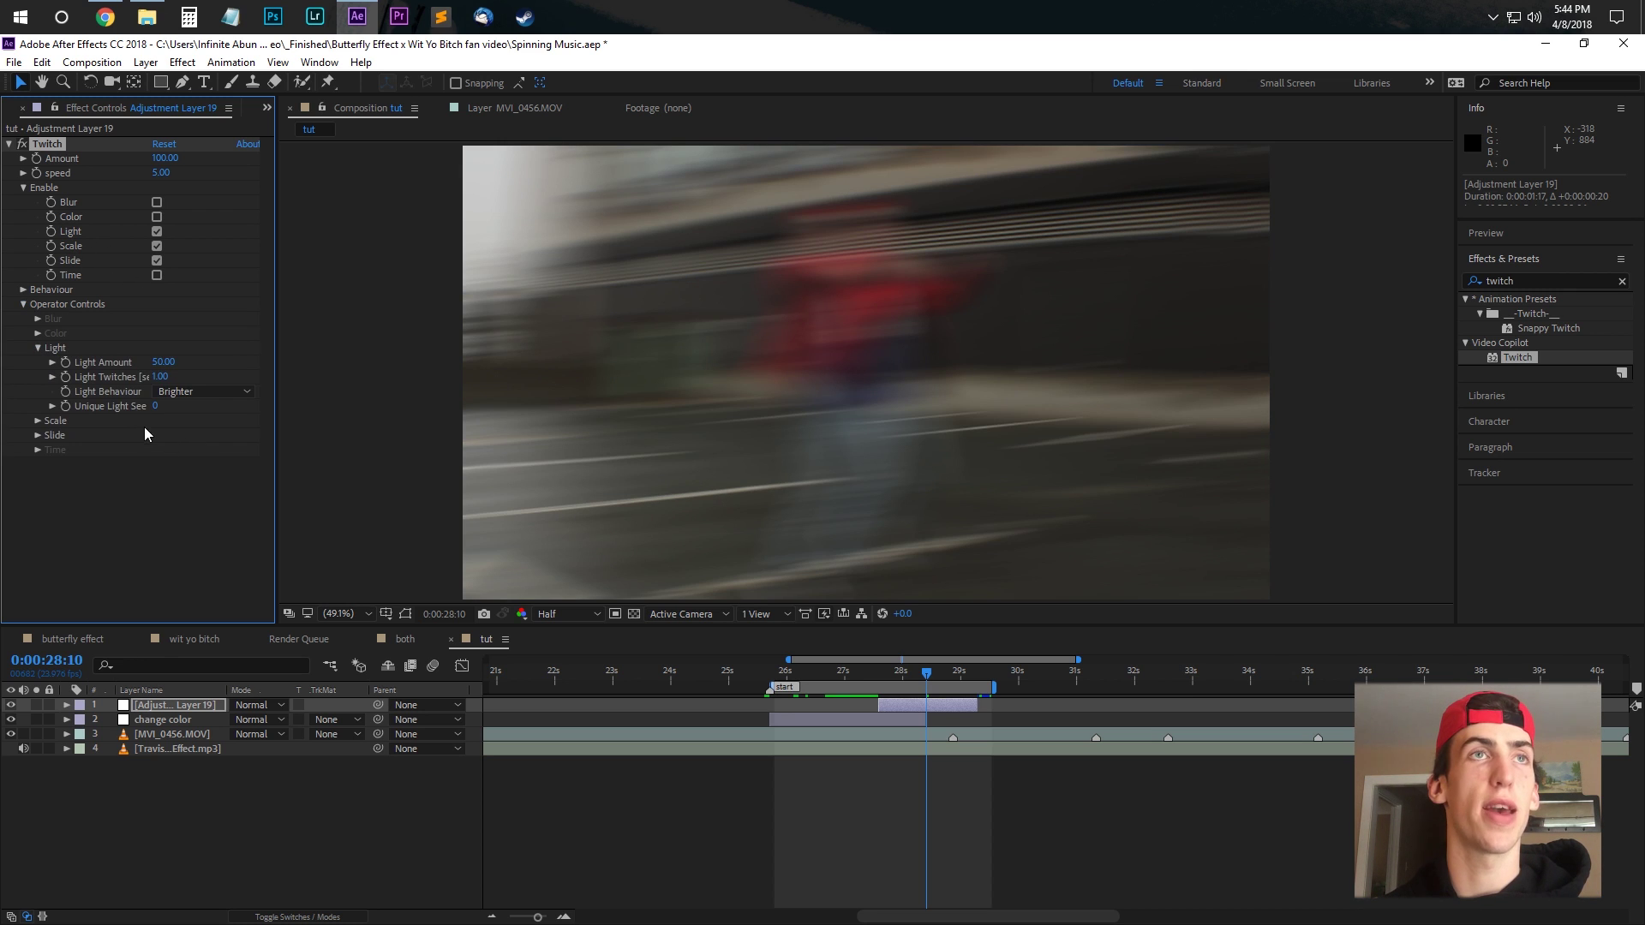
pyautogui.moveTo(155, 407); pyautogui.dragTo(176, 409)
pyautogui.click(38, 420)
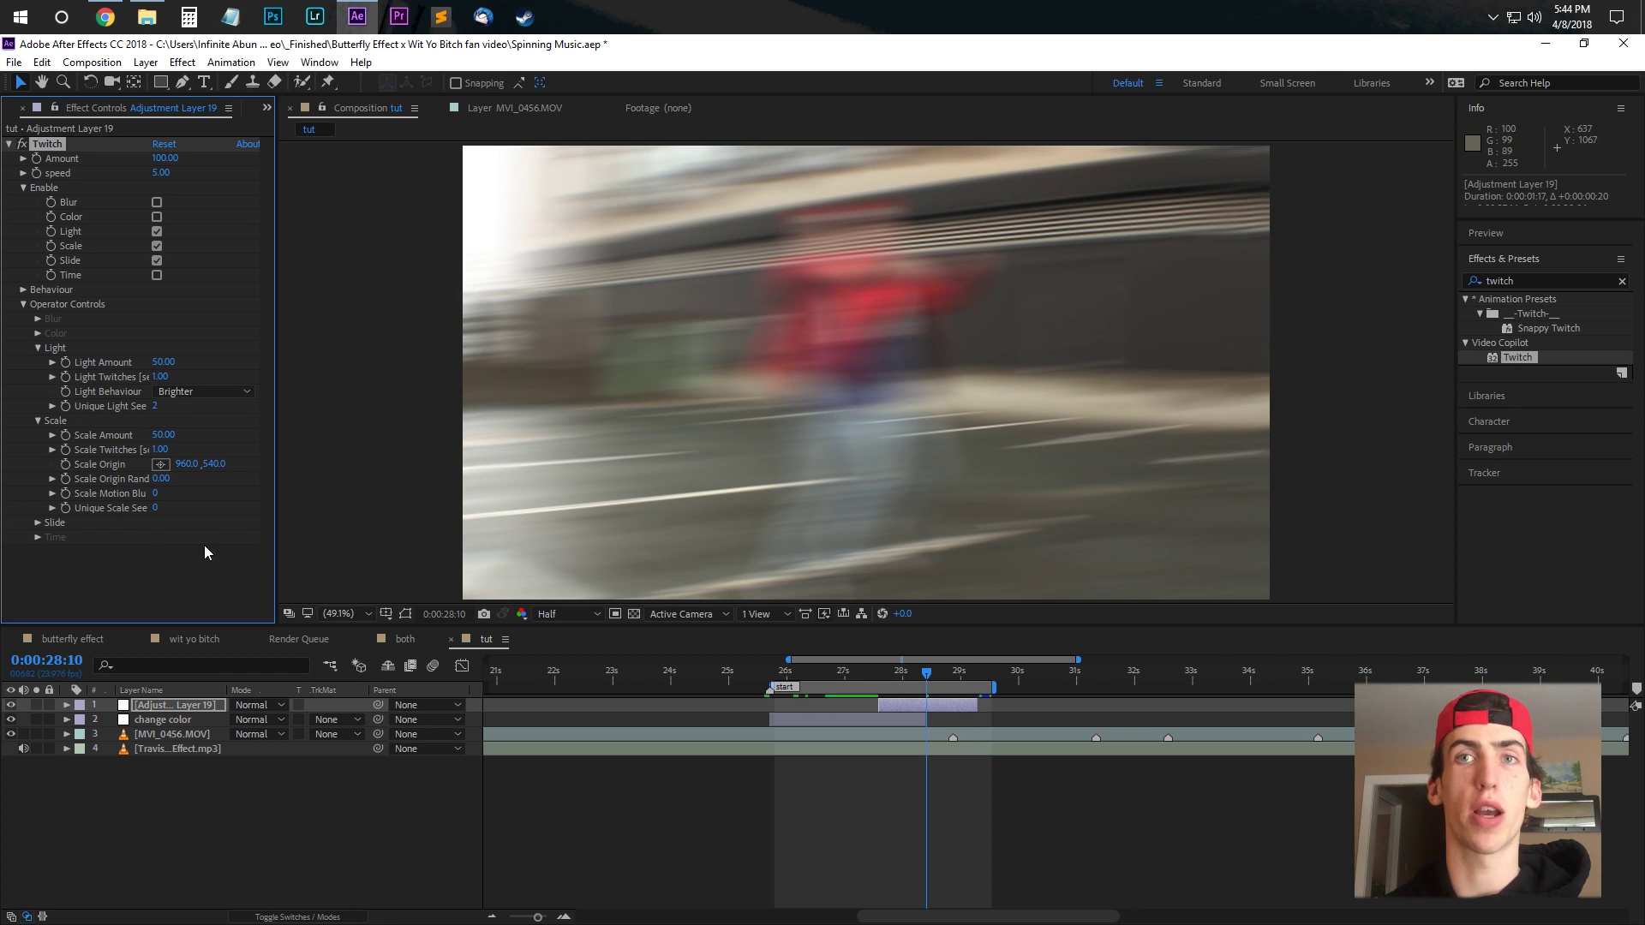
pyautogui.moveTo(157, 509); pyautogui.dragTo(173, 513)
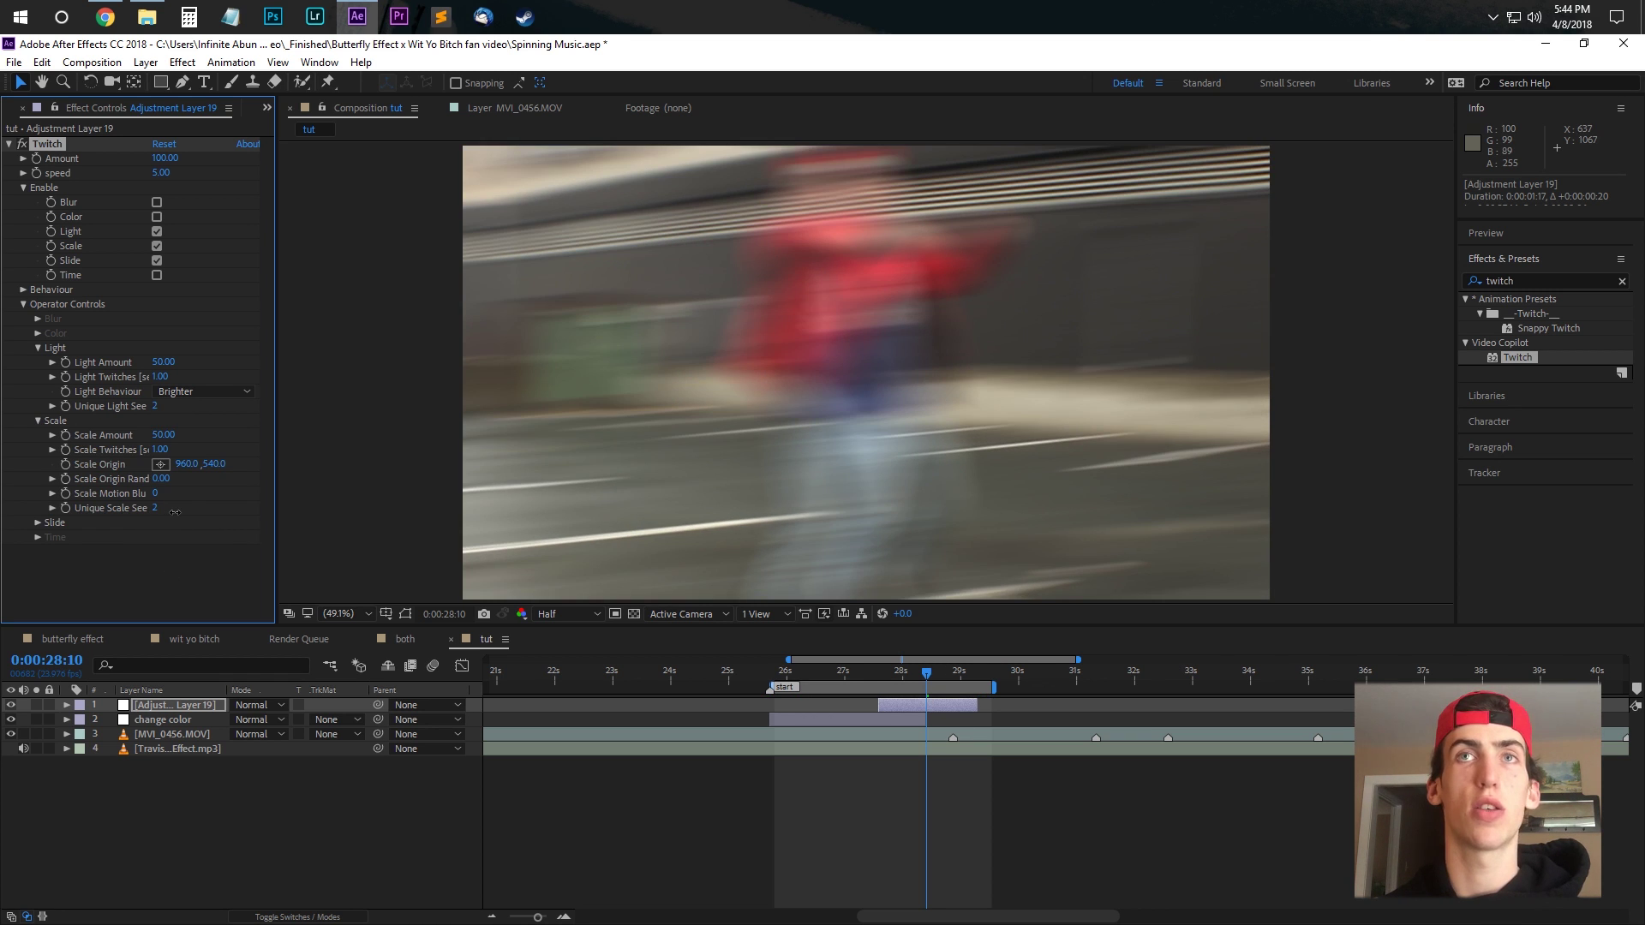
pyautogui.click(38, 523)
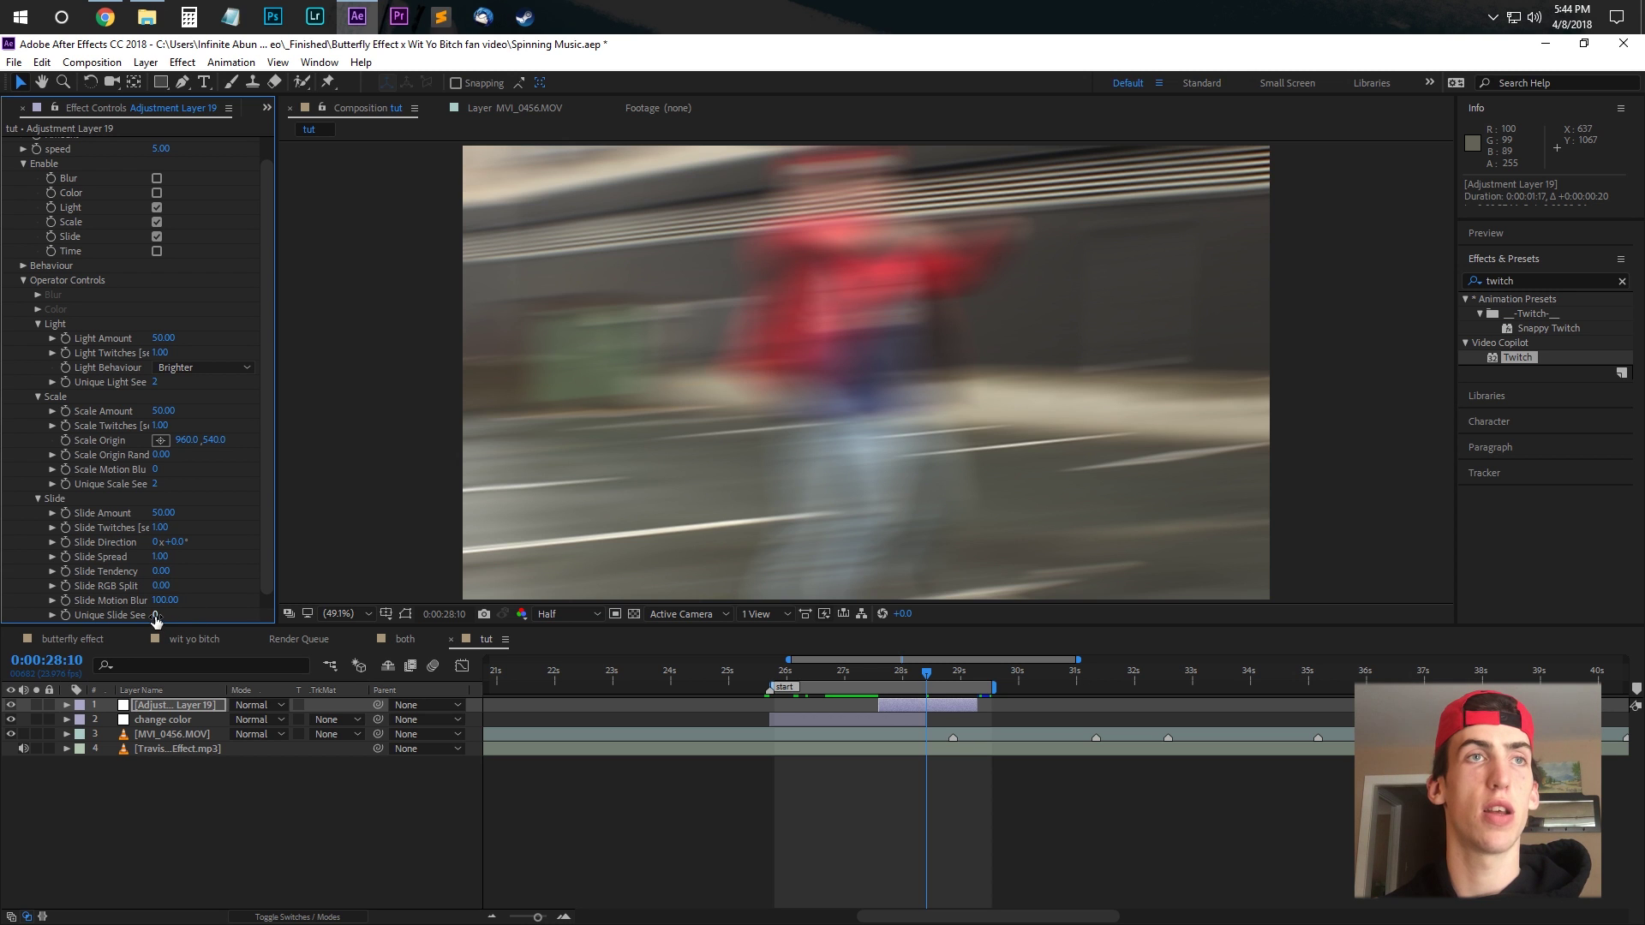
pyautogui.moveTo(155, 617); pyautogui.dragTo(192, 614)
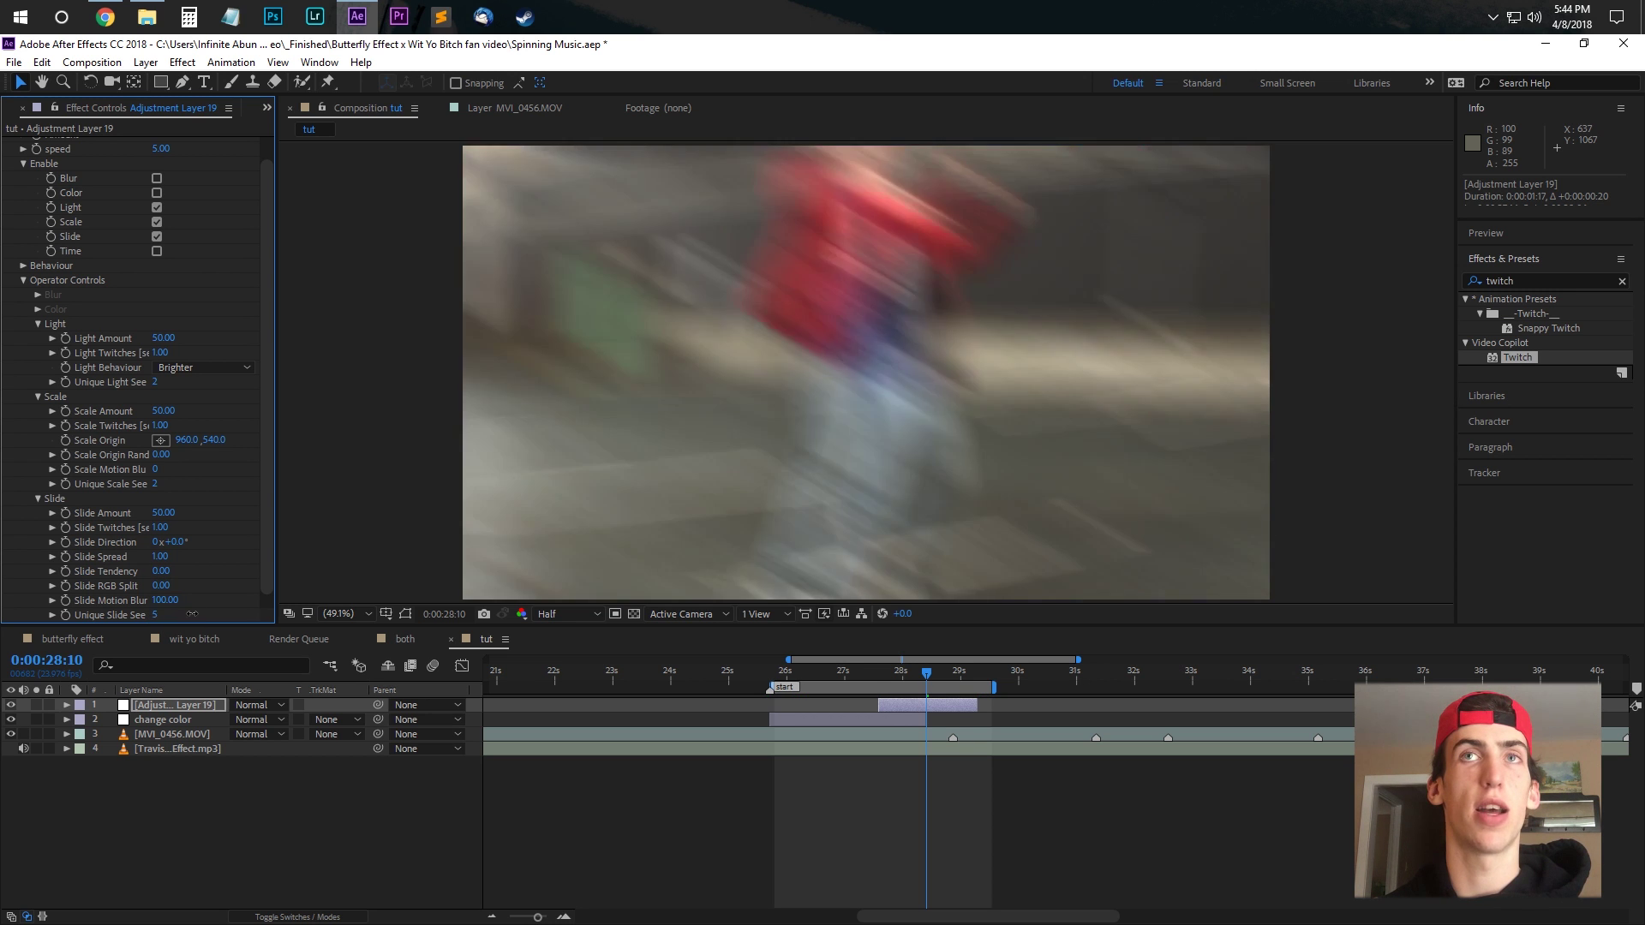
# Keyframe Twitch Amount 100 and speed 5 at 0:00:28:10, and Amount 0 and speed 4 at 0:00:28:00.
pyautogui.scroll(1, 146, 426)
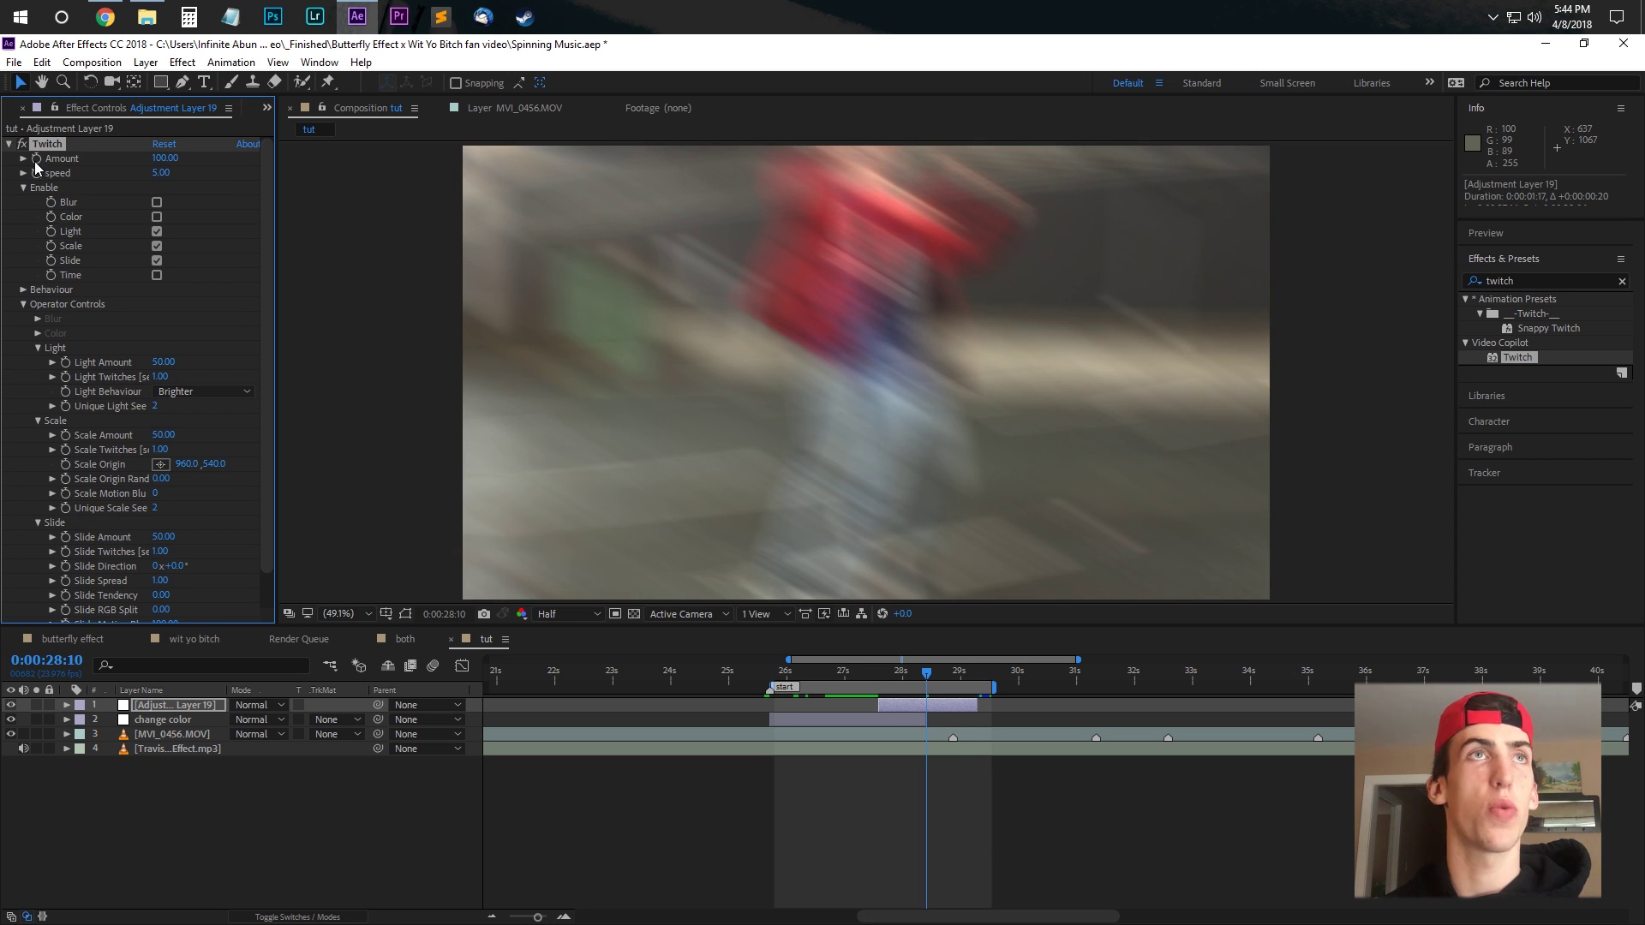
pyautogui.press('u')
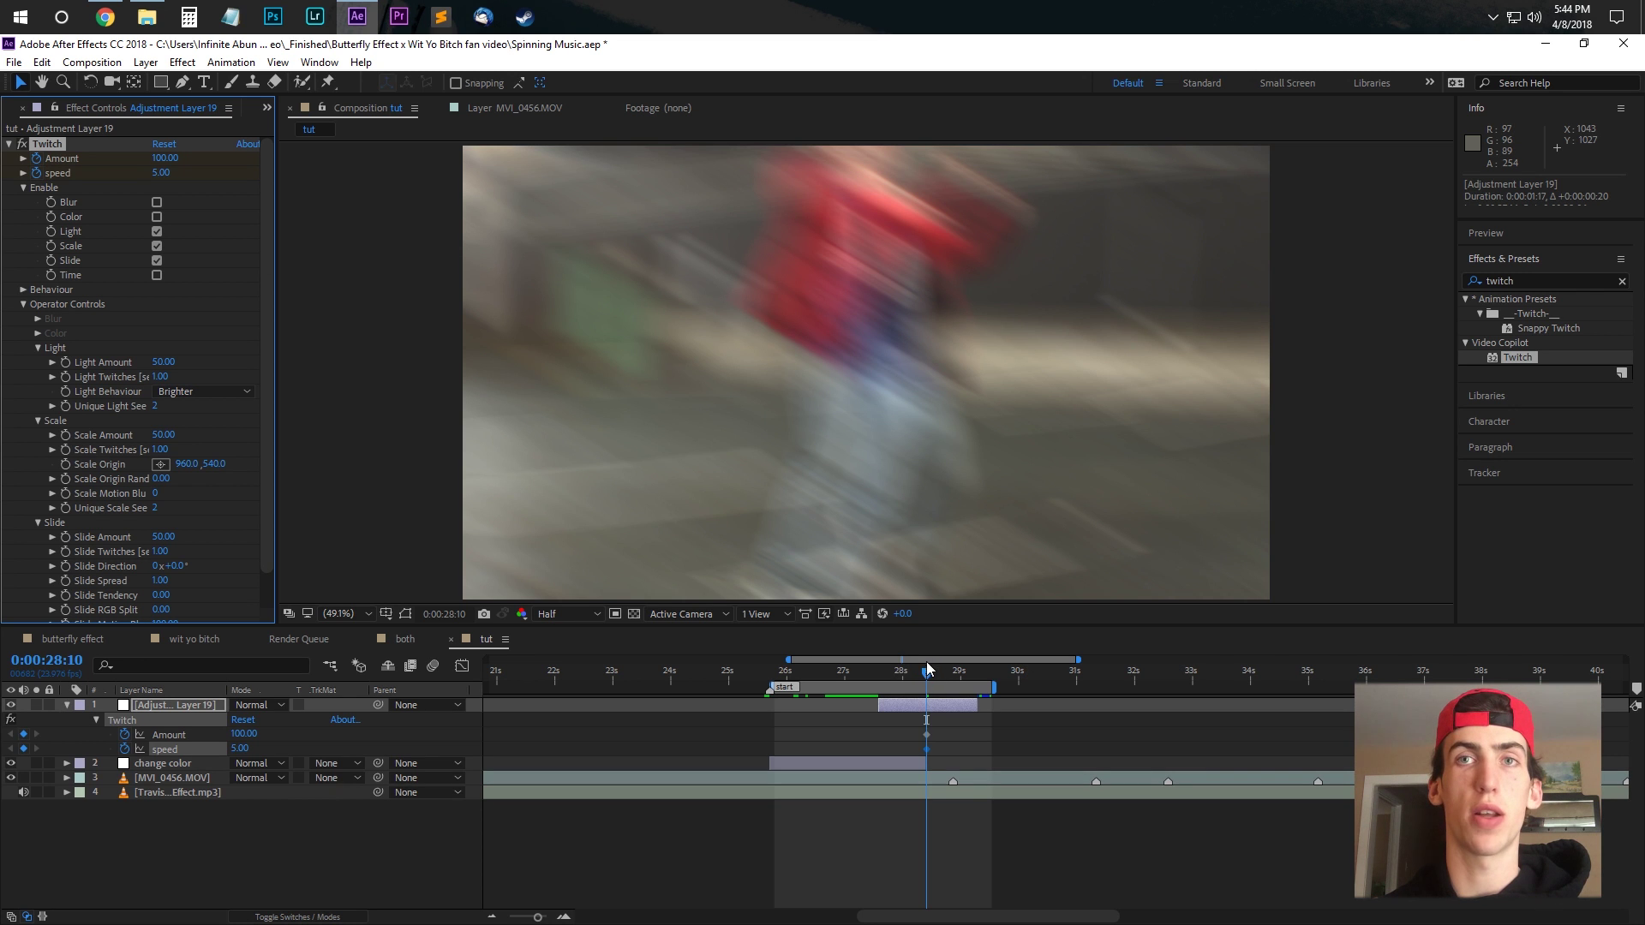
pyautogui.moveTo(927, 674); pyautogui.dragTo(902, 674)
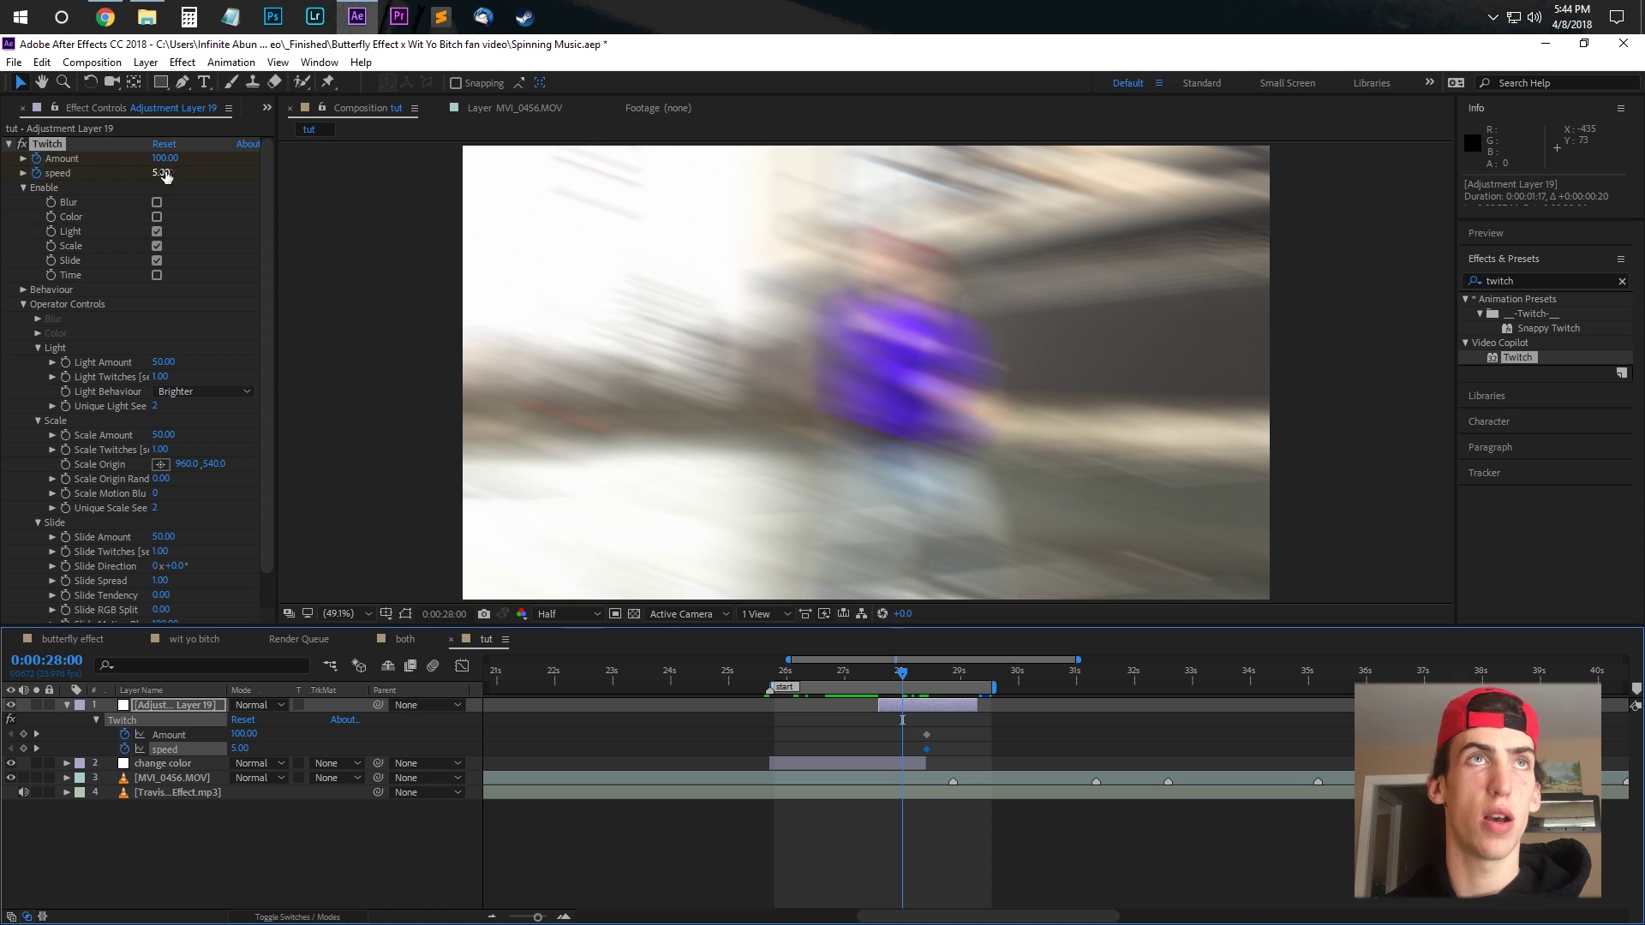
pyautogui.click(160, 173)
pyautogui.press('Return')
pyautogui.click(165, 159)
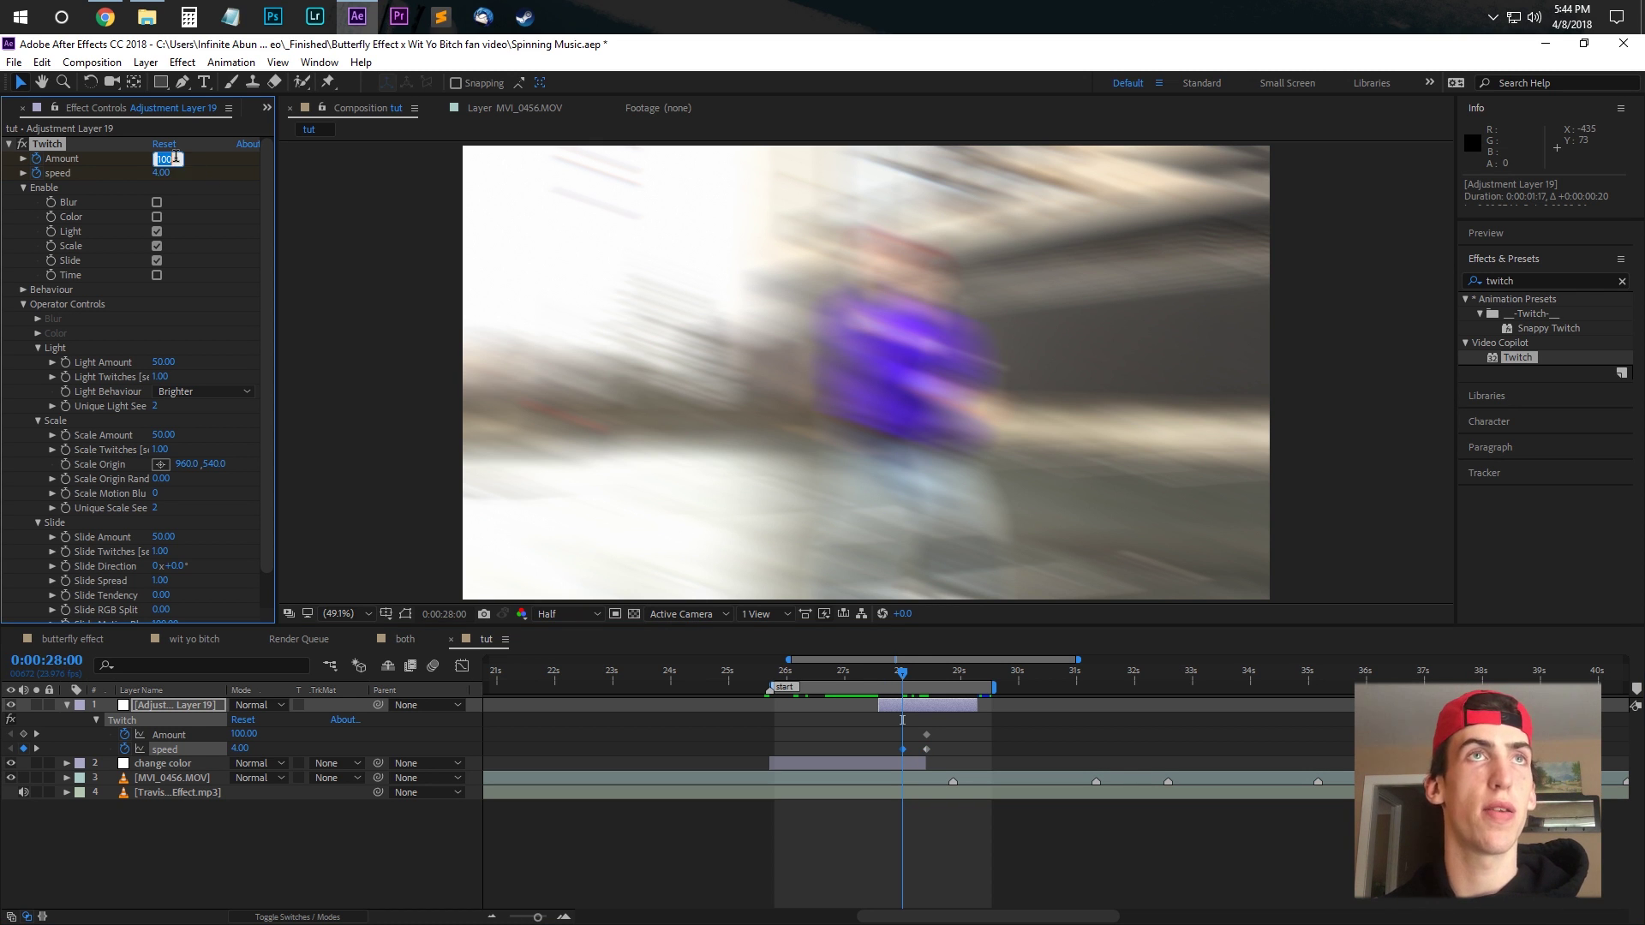
pyautogui.write('0')
pyautogui.press('Return')
# Copy the Amount 0 and speed 4 keyframes to 0:00:28:22 and trim the adjustment layer to the keyframed span.
pyautogui.click(931, 673)
pyautogui.moveTo(932, 674); pyautogui.dragTo(955, 674)
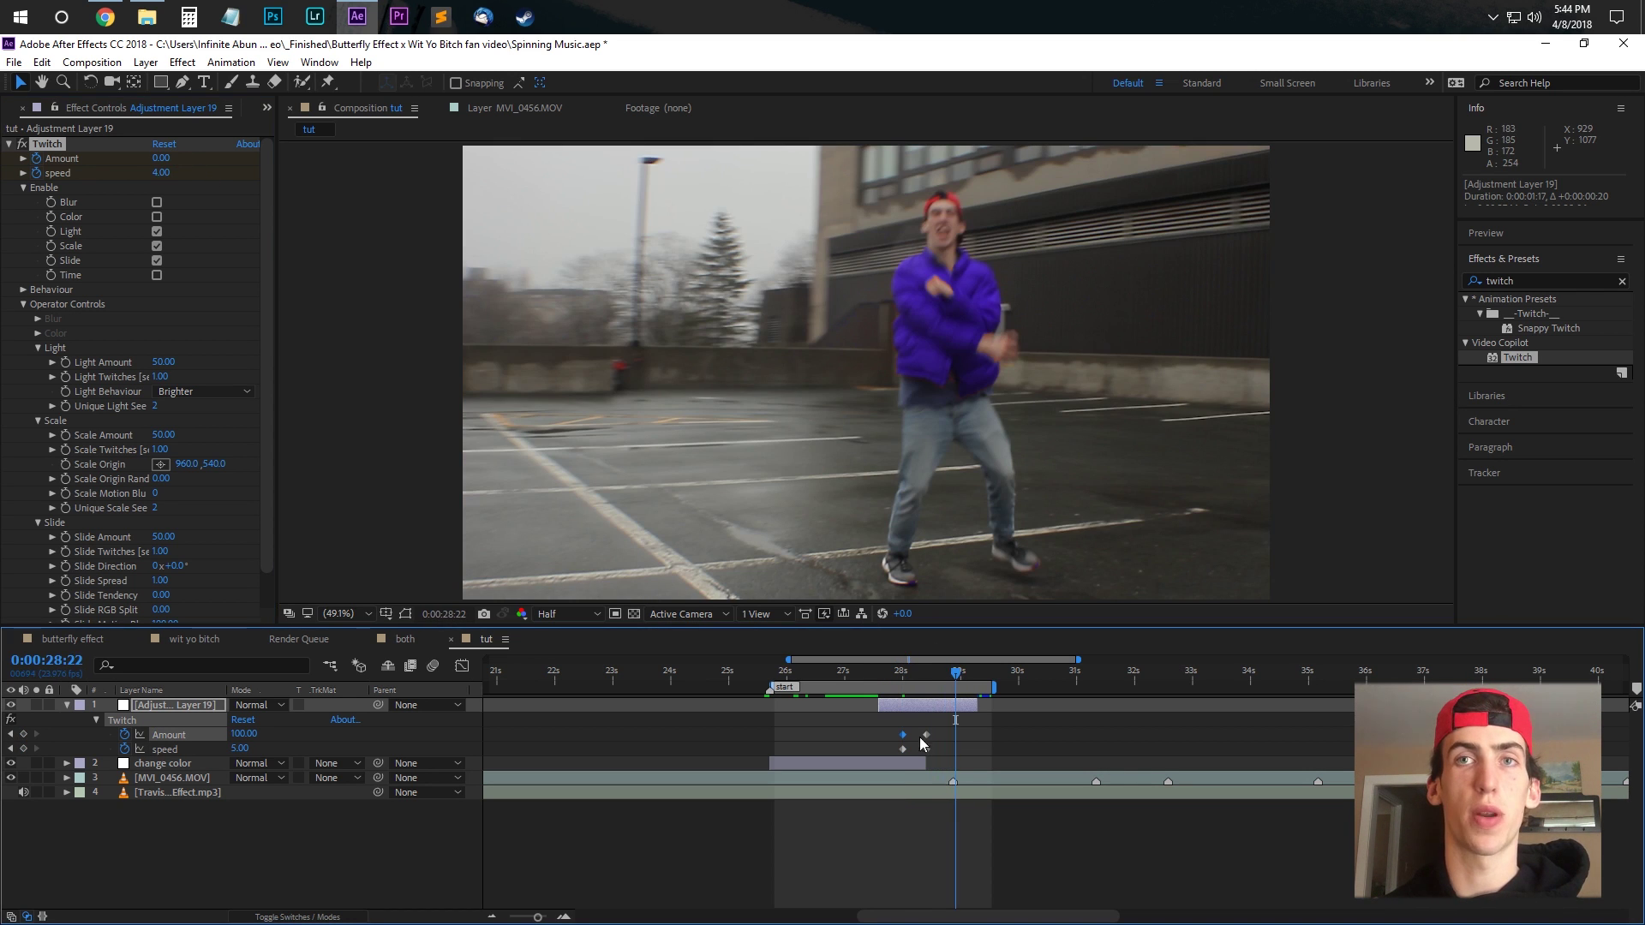
pyautogui.hotkey('ctrl', 'v')
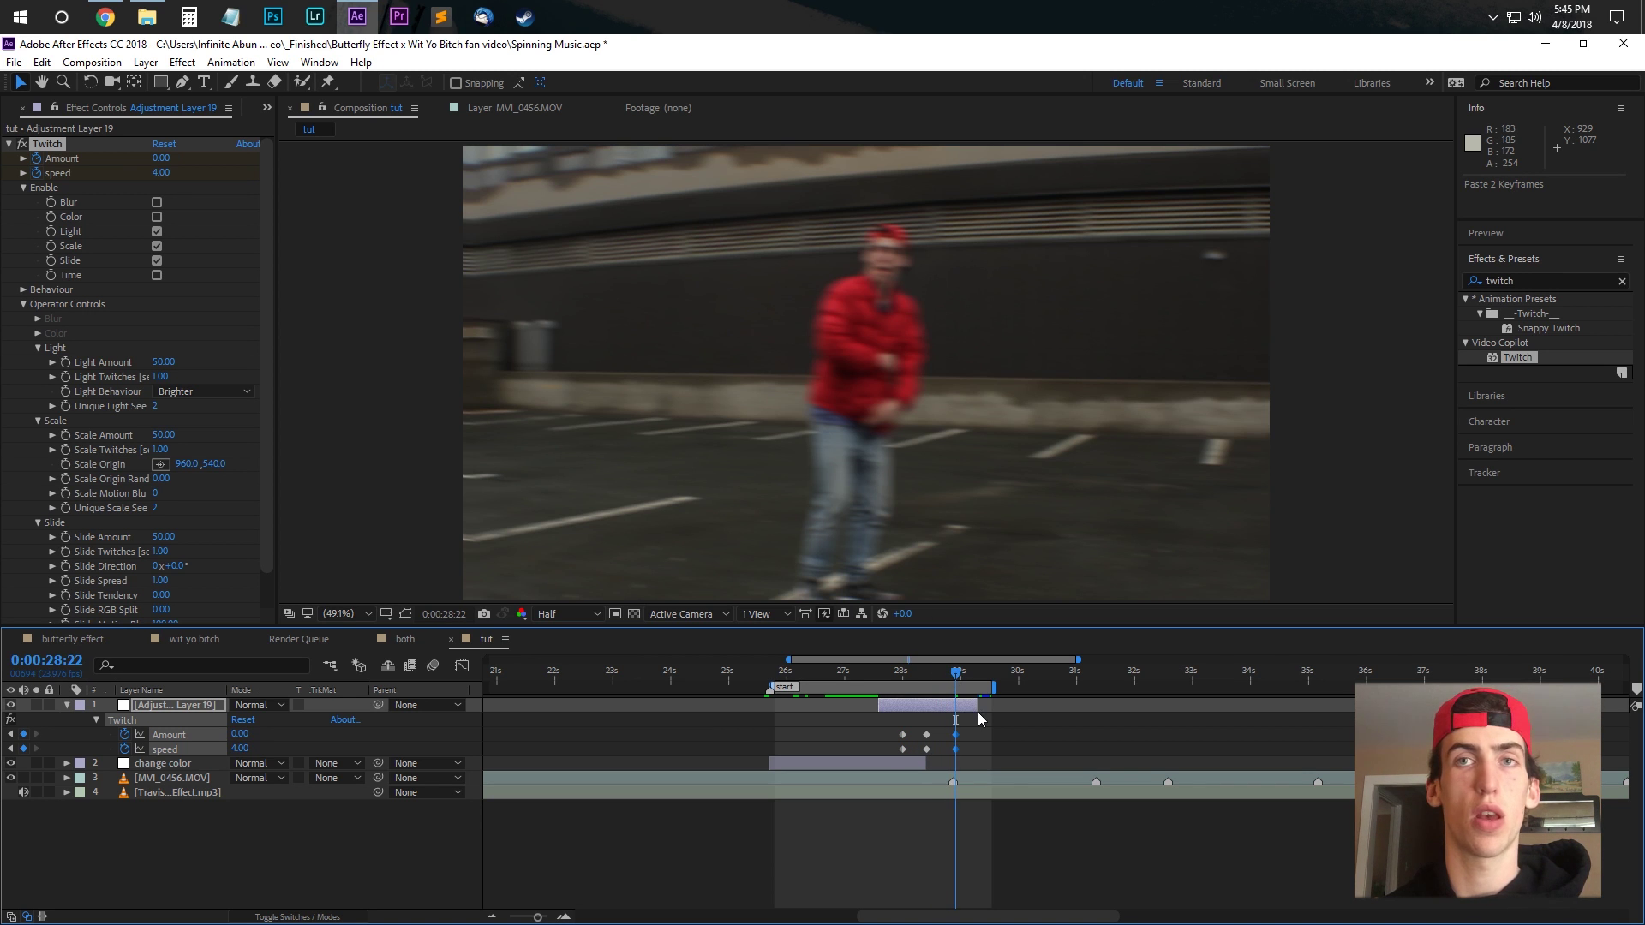
pyautogui.moveTo(978, 706); pyautogui.dragTo(896, 706)
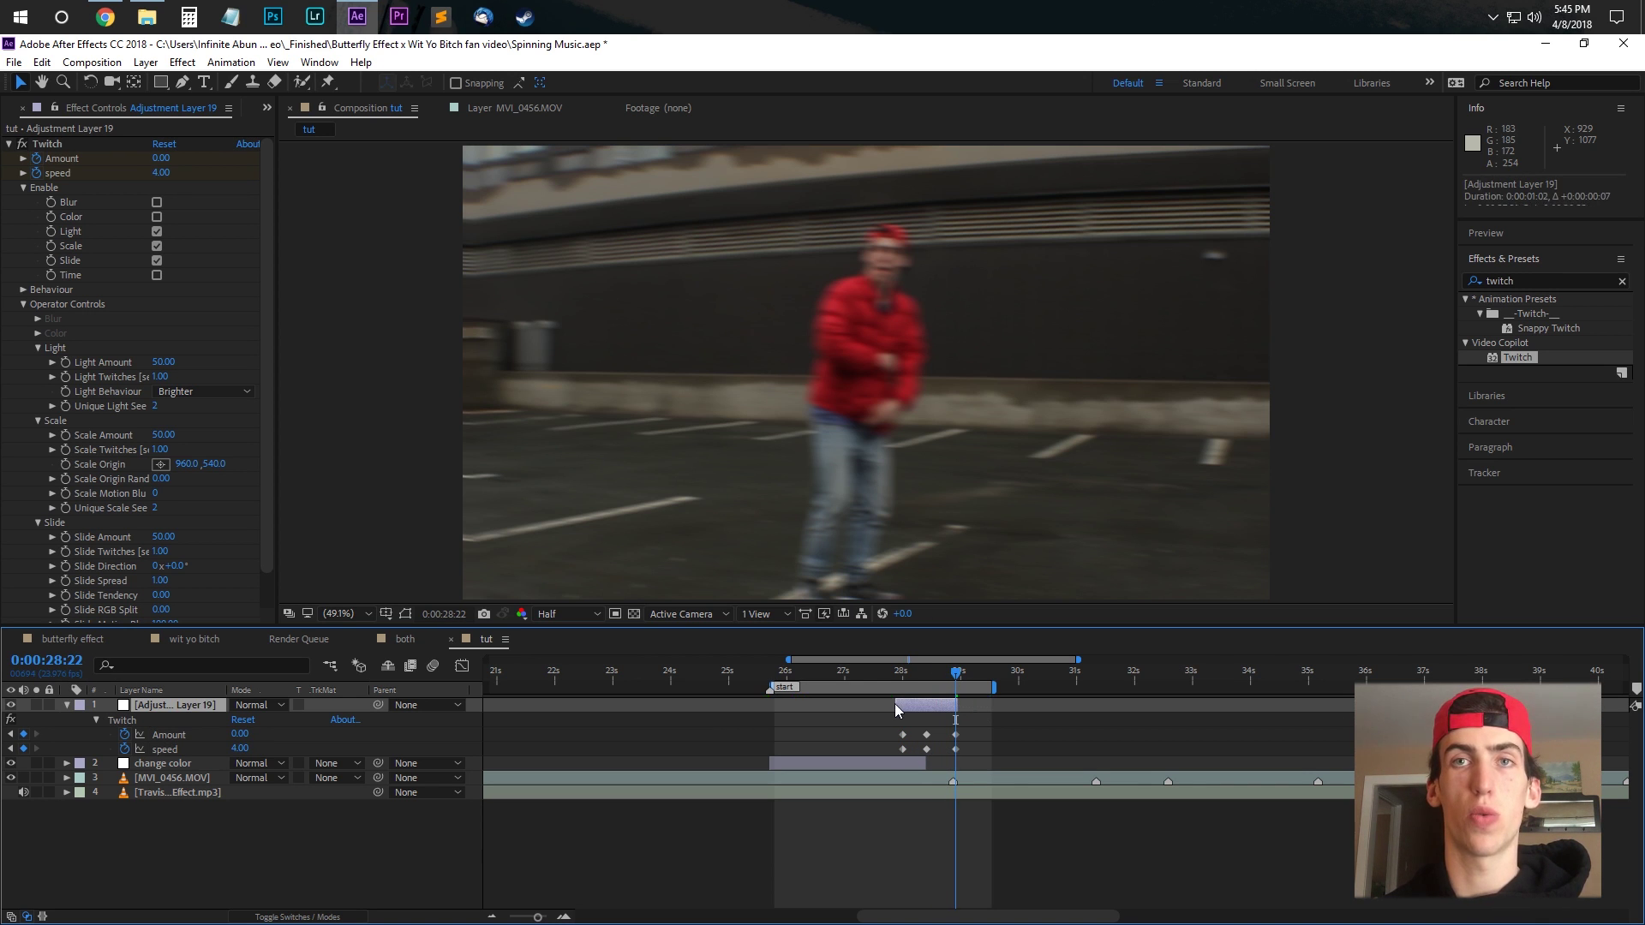
# Preview the twitch transition in the composition, and switch to the YouTube fan video in Chrome to view the frame at 0:24.
pyautogui.press('space')
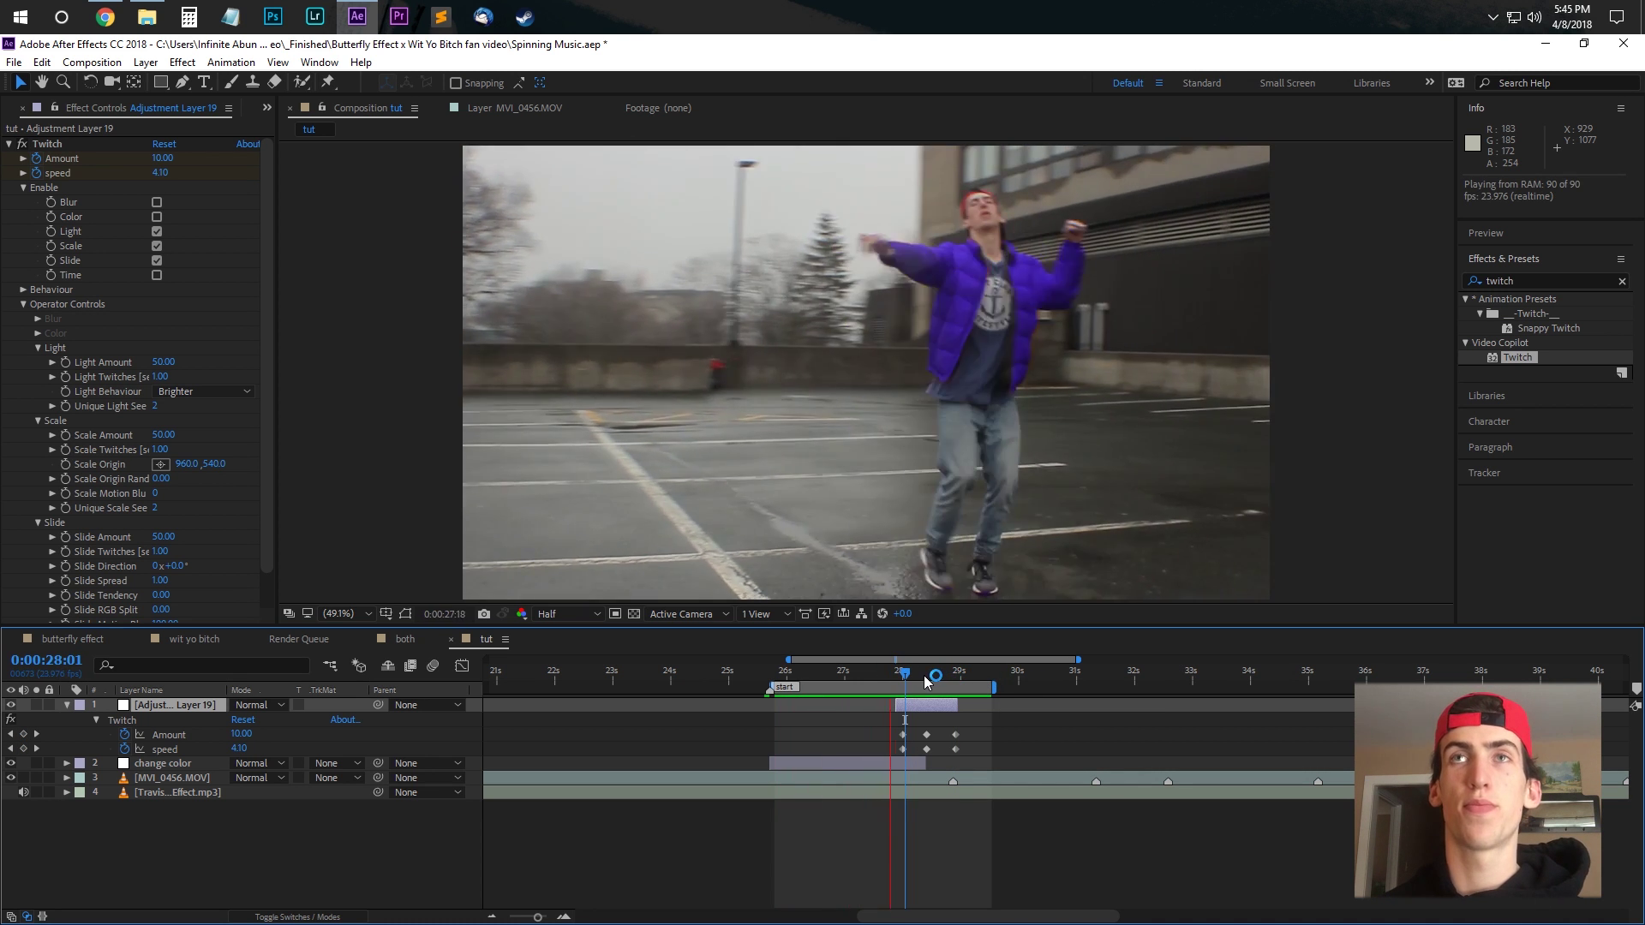
pyautogui.moveTo(925, 679); pyautogui.dragTo(865, 677)
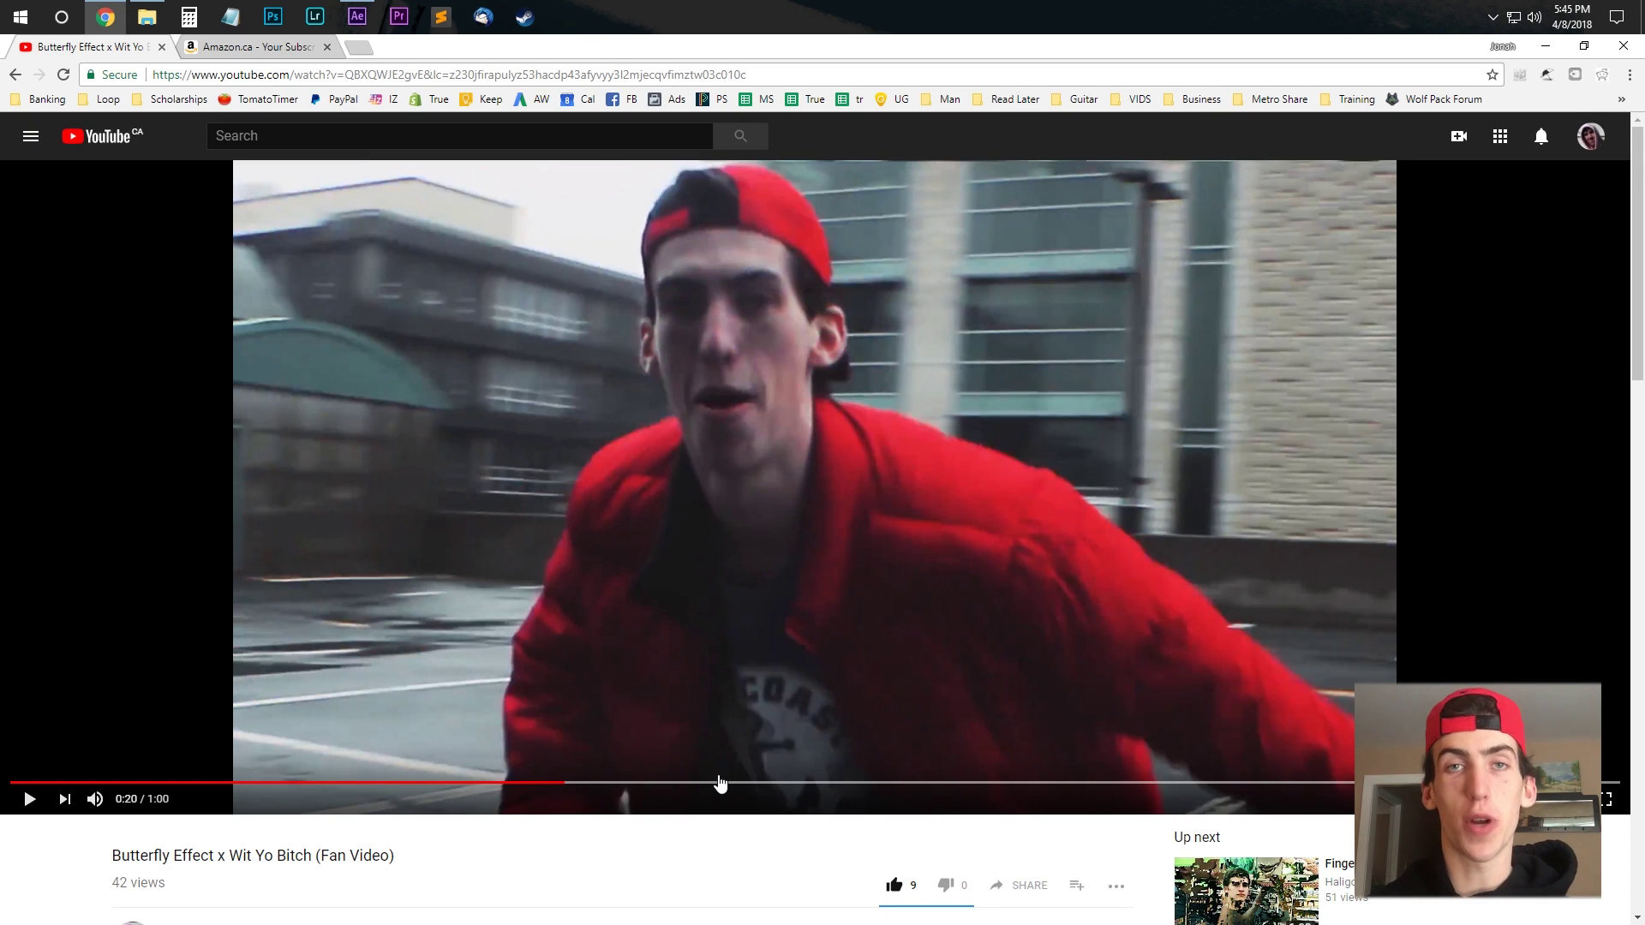
pyautogui.click(665, 786)
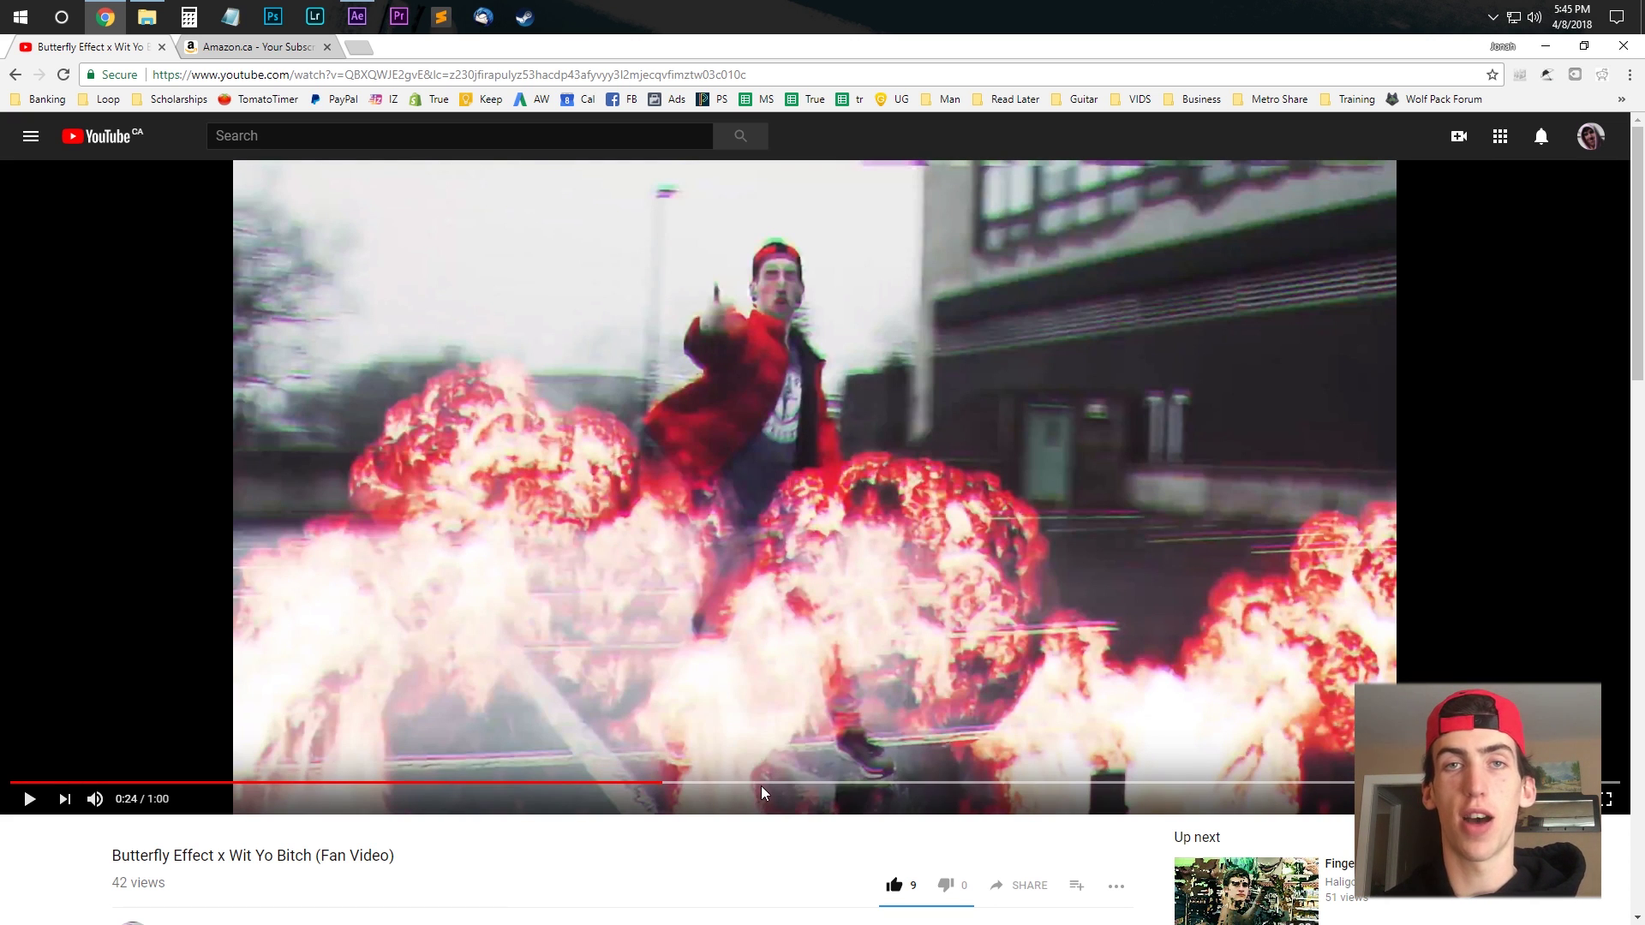